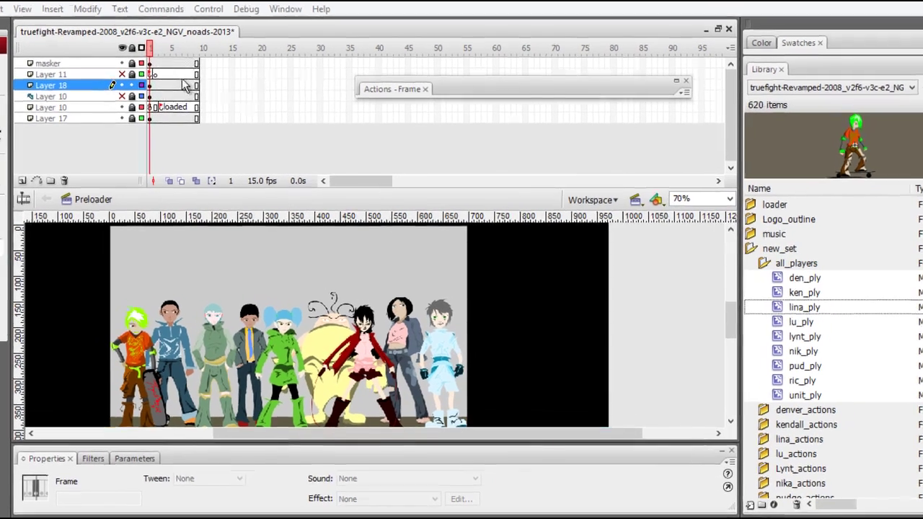
Switch to the main-screen-selection scene and shorten the timeline area to give the stage more room
click(202, 89)
click(658, 199)
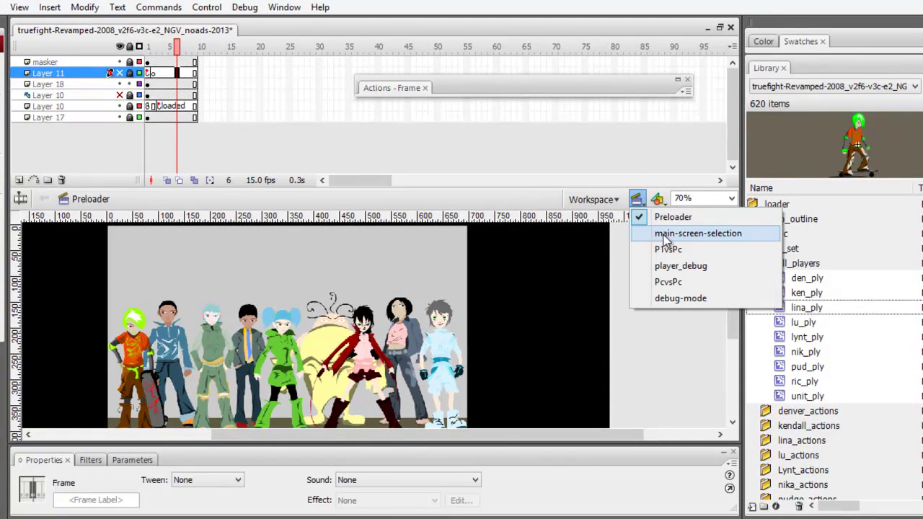
click(662, 235)
scroll(413, 361, down, 2)
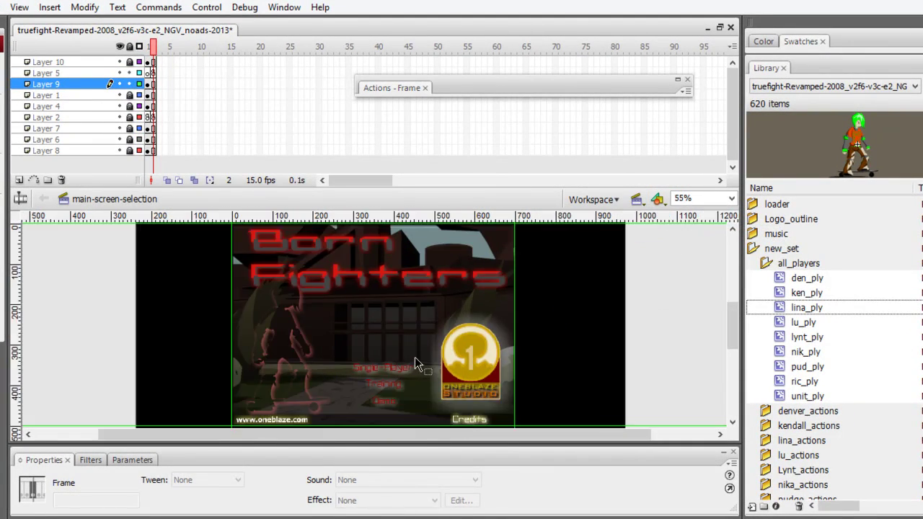
drag(235, 193, 235, 176)
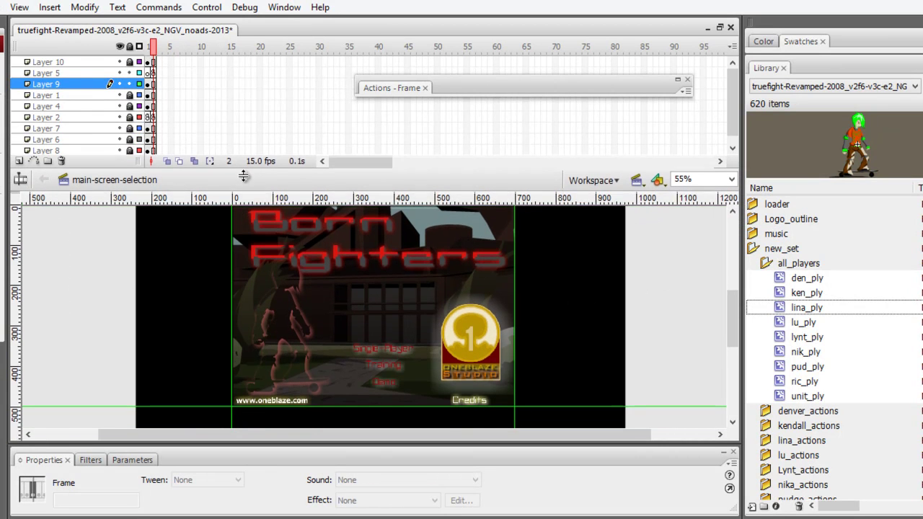
Expand the Actions editor and move and narrow it so it no longer covers the library
click(502, 86)
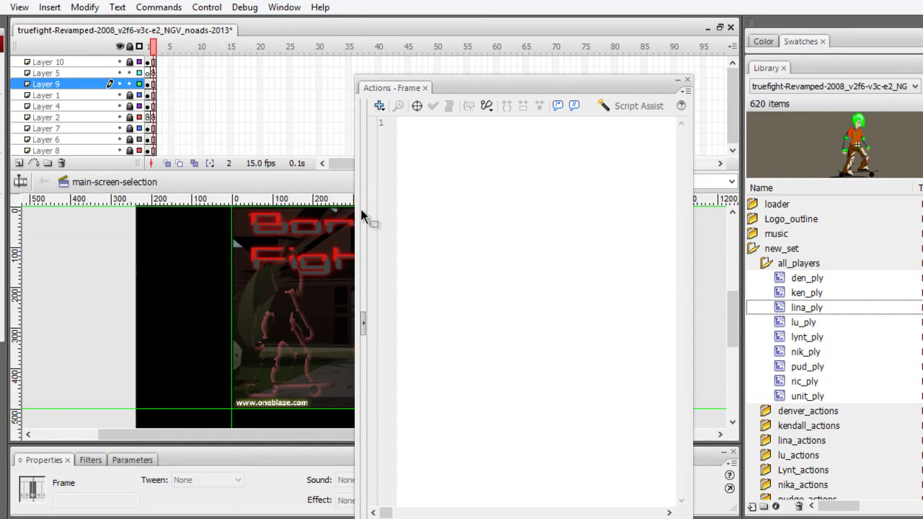
click(207, 434)
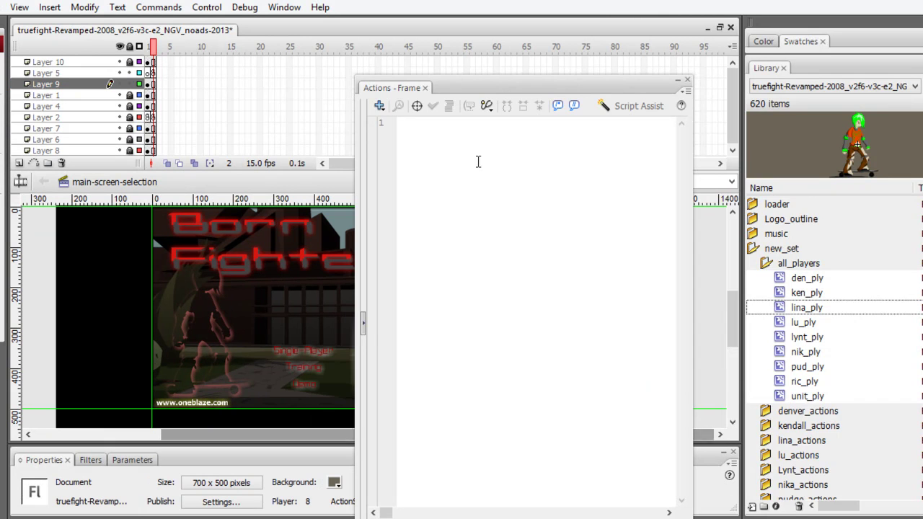
drag(478, 84, 557, 62)
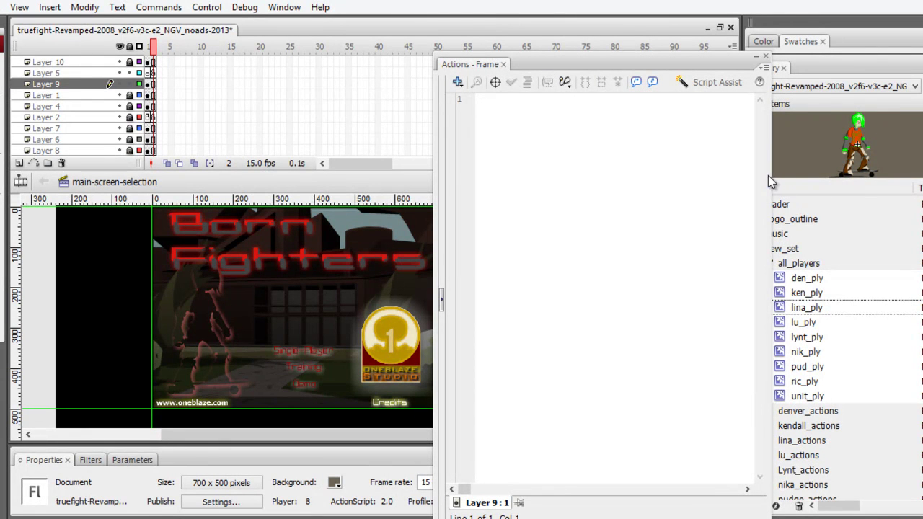
drag(770, 175, 737, 178)
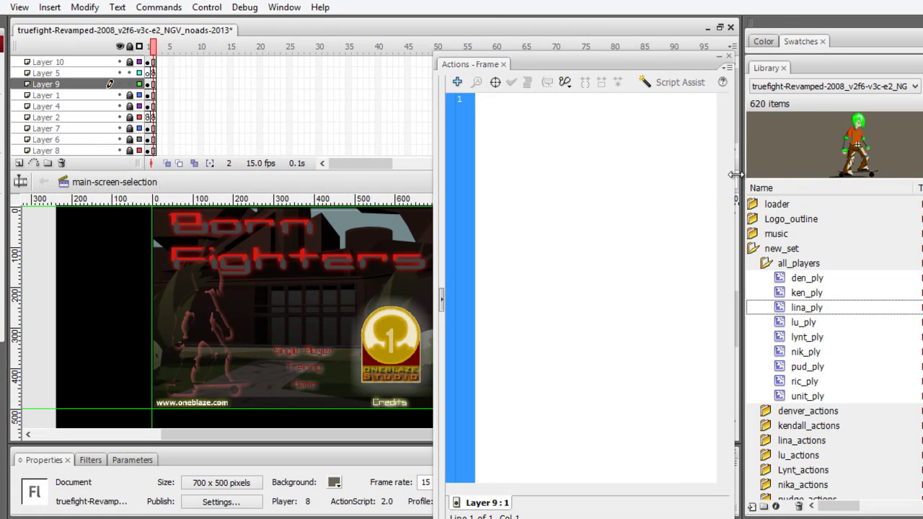
click(581, 58)
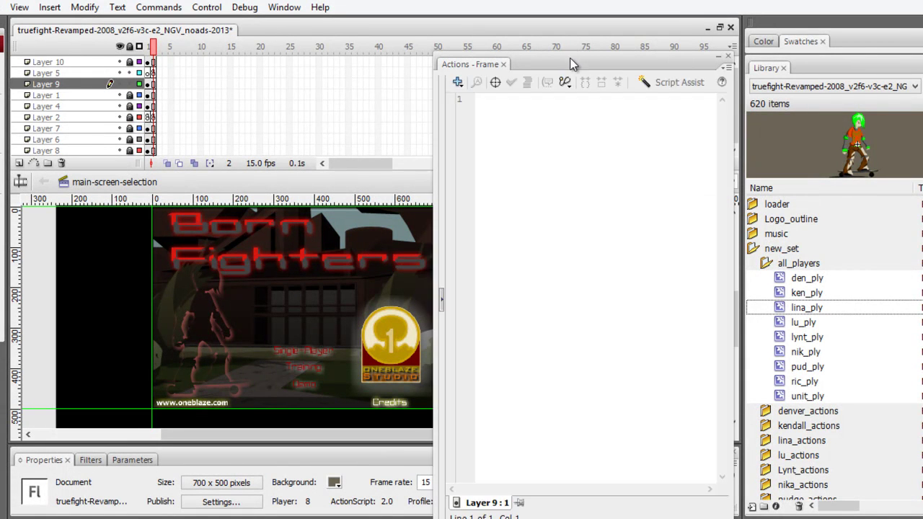
drag(577, 52, 563, 70)
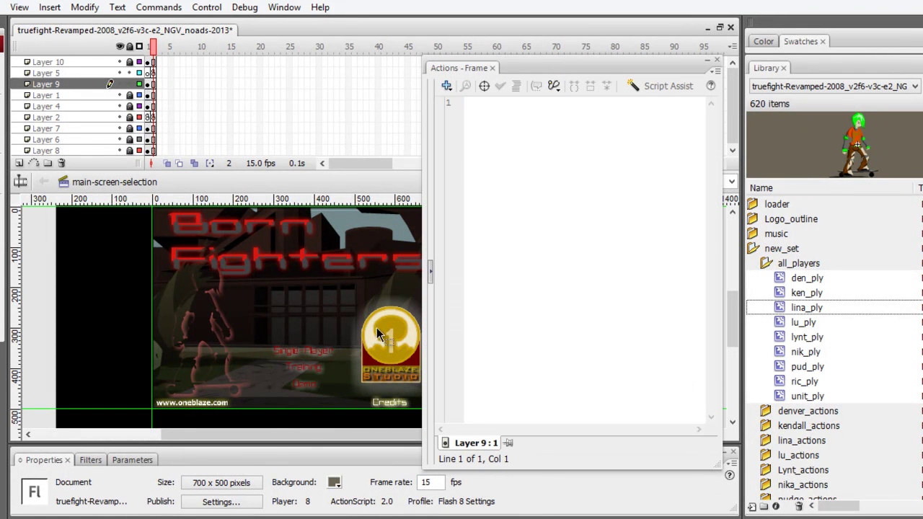
Examine the frame scripts on Layer 5 and Layer 2, selecting the sound code in Layer 5's second frame
click(151, 73)
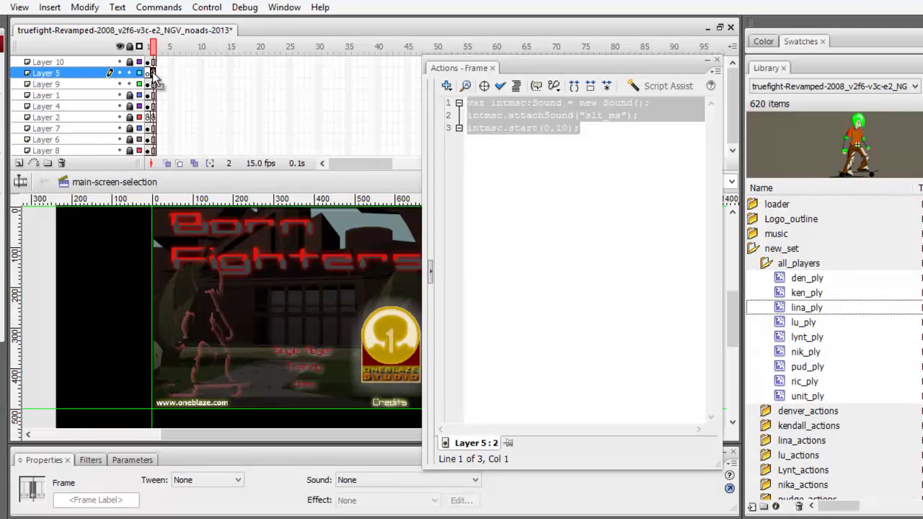
click(151, 117)
click(153, 118)
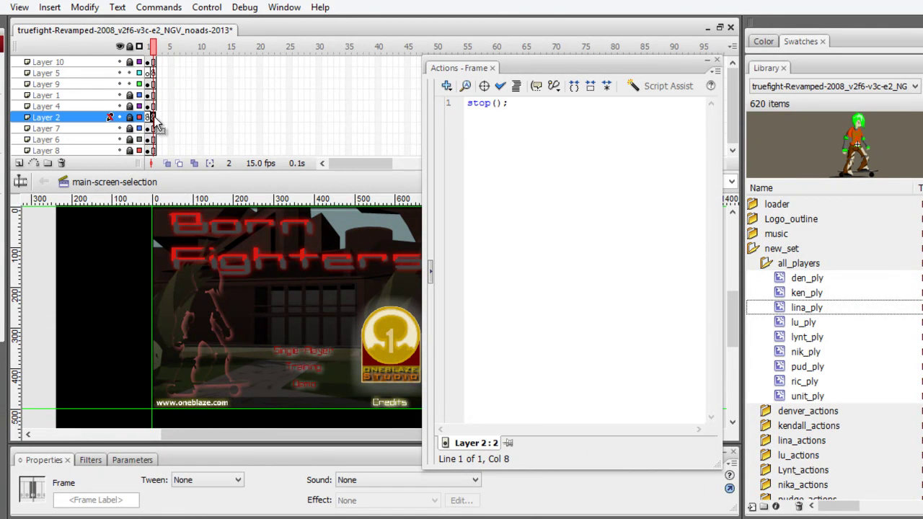
click(150, 117)
click(153, 117)
click(153, 72)
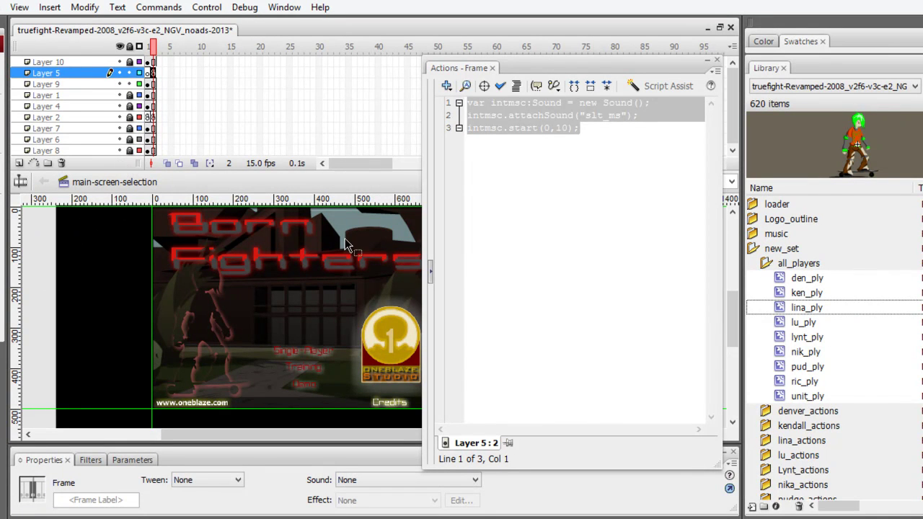
click(581, 169)
drag(582, 169, 398, 93)
click(551, 168)
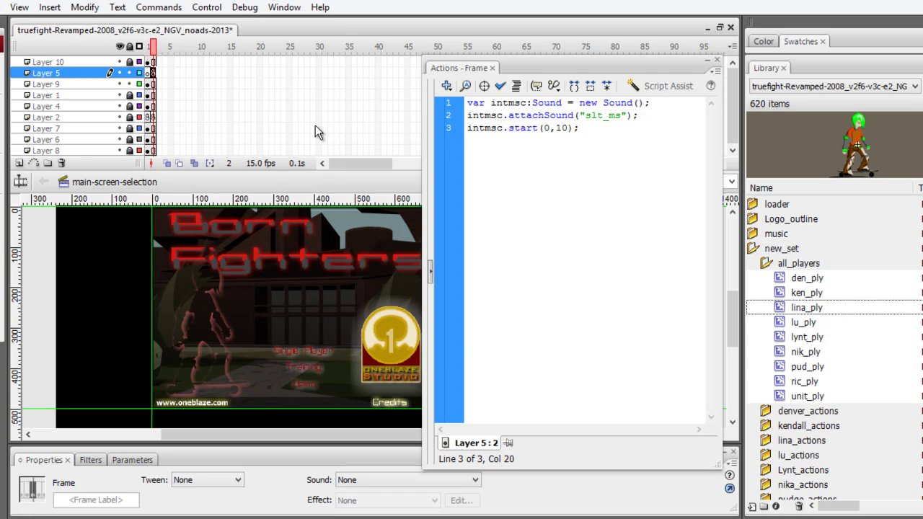
Switch to the P1vsPc scene with the Actions editor collapsed, and expand the editor again
double_click(625, 69)
click(638, 183)
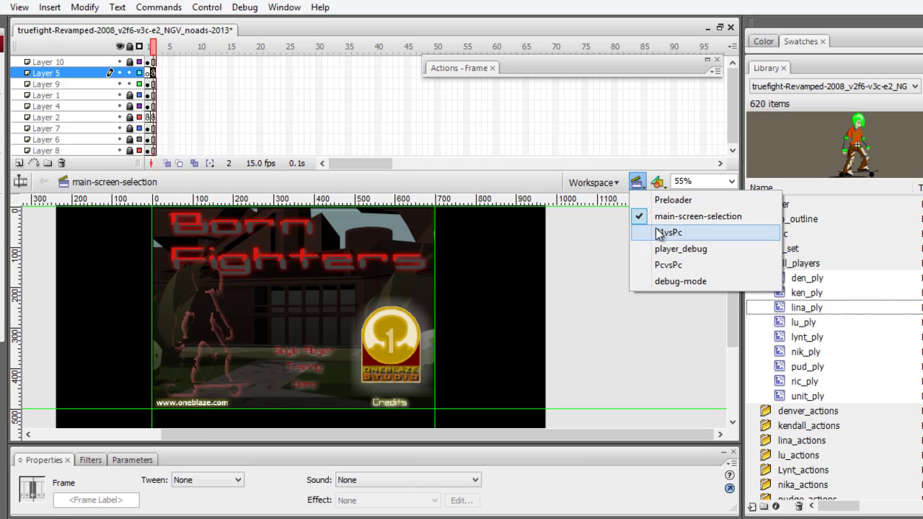
click(663, 234)
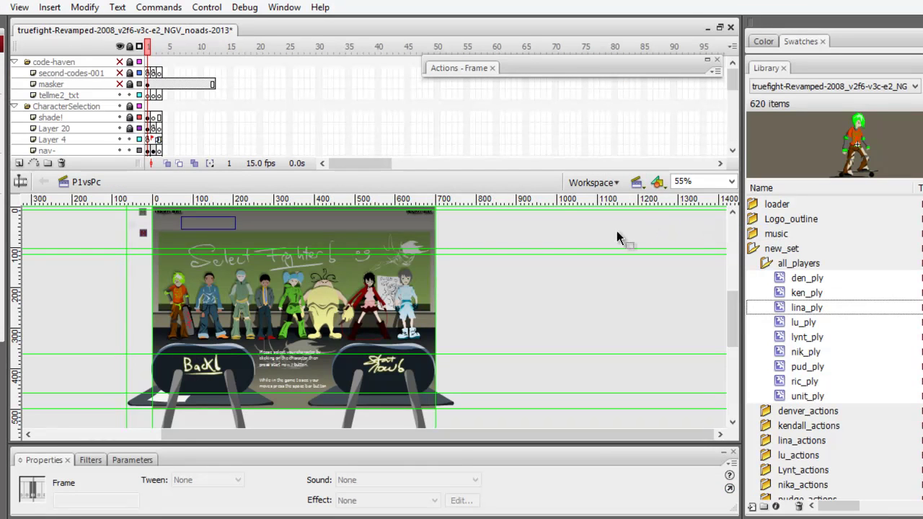
double_click(546, 68)
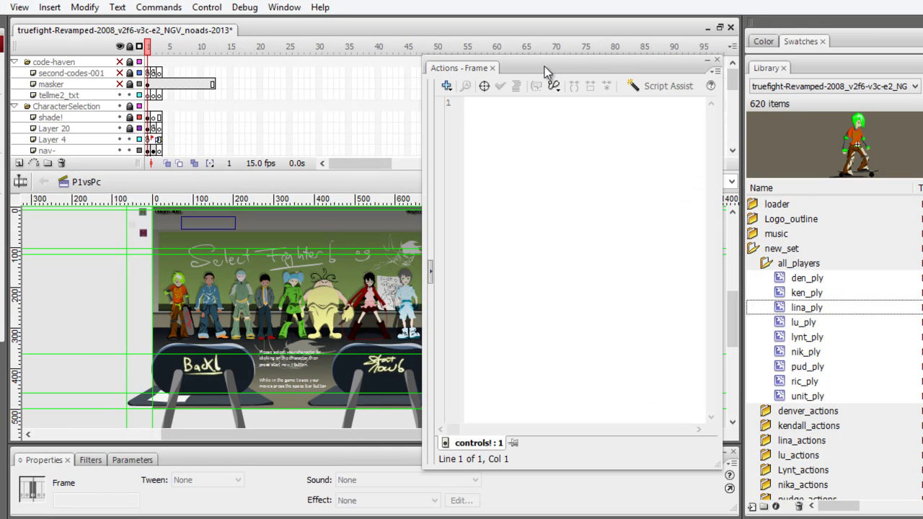
Inspect the character-loading script on the nearly transparent main_loader_host clip beside the stage and select all its code
click(146, 219)
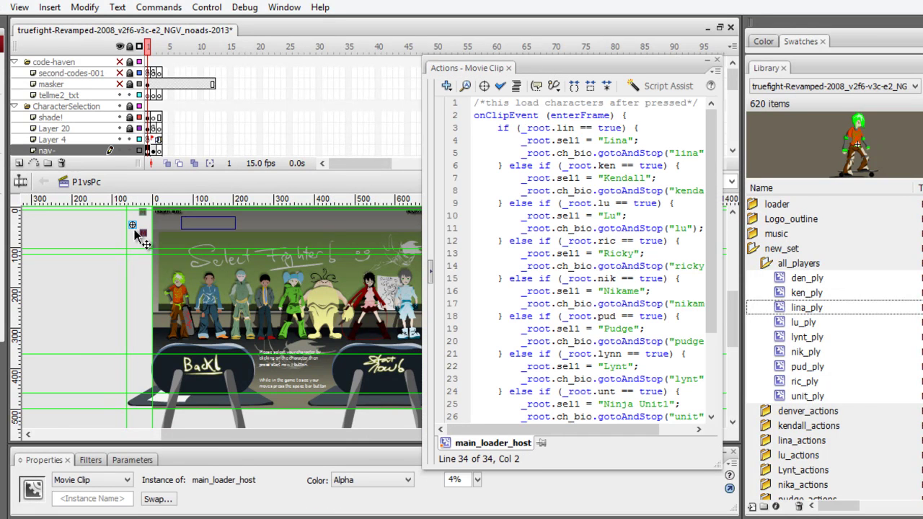
click(136, 245)
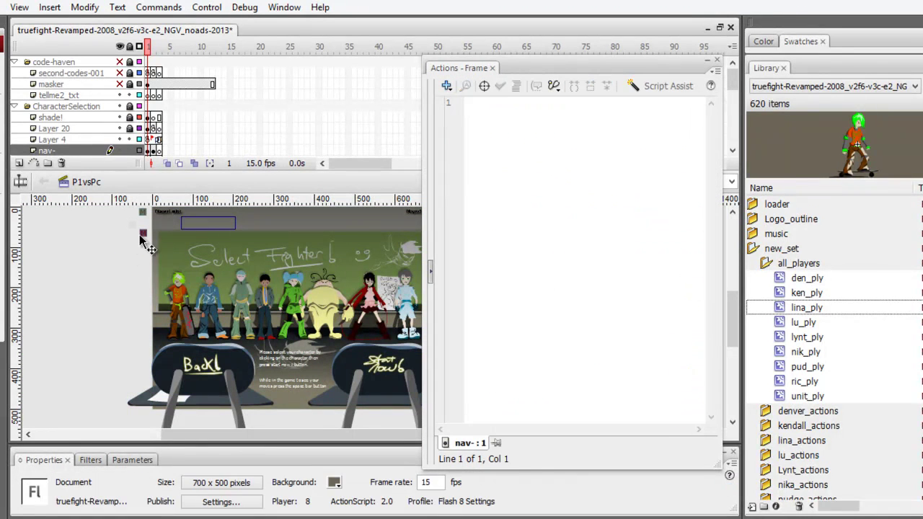
click(139, 229)
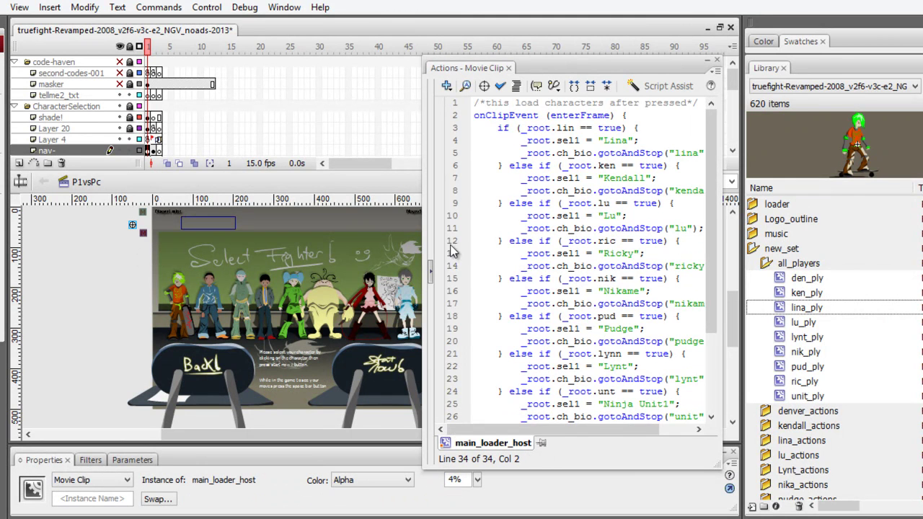
key(ctrl+a)
drag(565, 429, 534, 444)
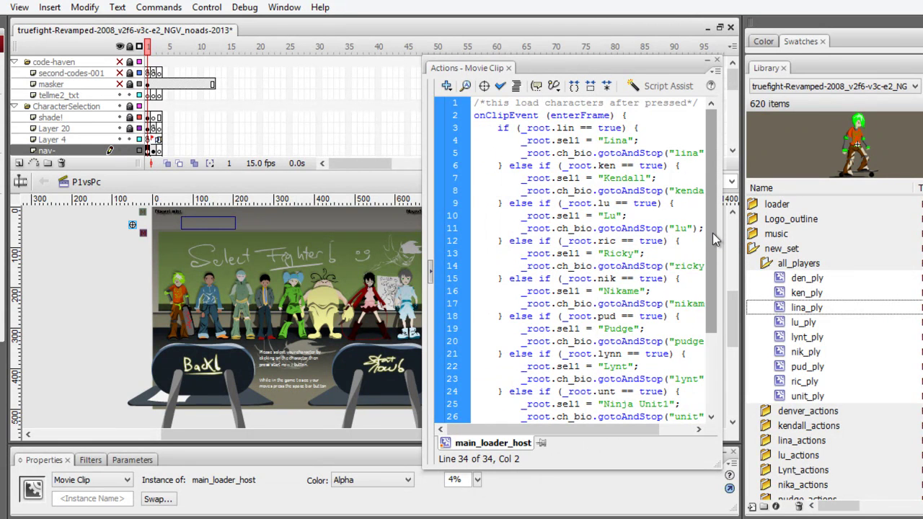
drag(711, 238, 732, 230)
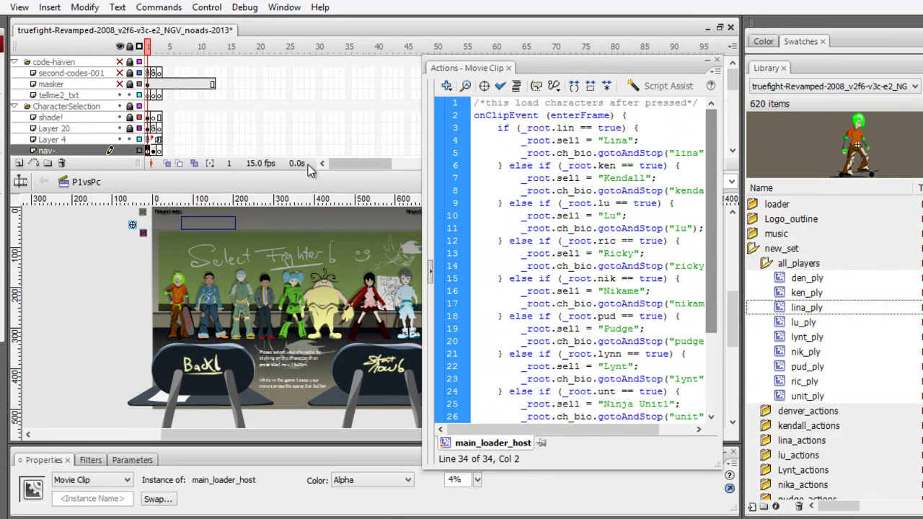
Read through the Start Now button's script, highlighting the commented-out cpu_Array block and checking the attachMovie conditions
click(393, 368)
mouse_move(713, 226)
mouse_down()
mouse_move(730, 160)
mouse_move(708, 311)
mouse_move(725, 240)
mouse_move(714, 225)
mouse_up()
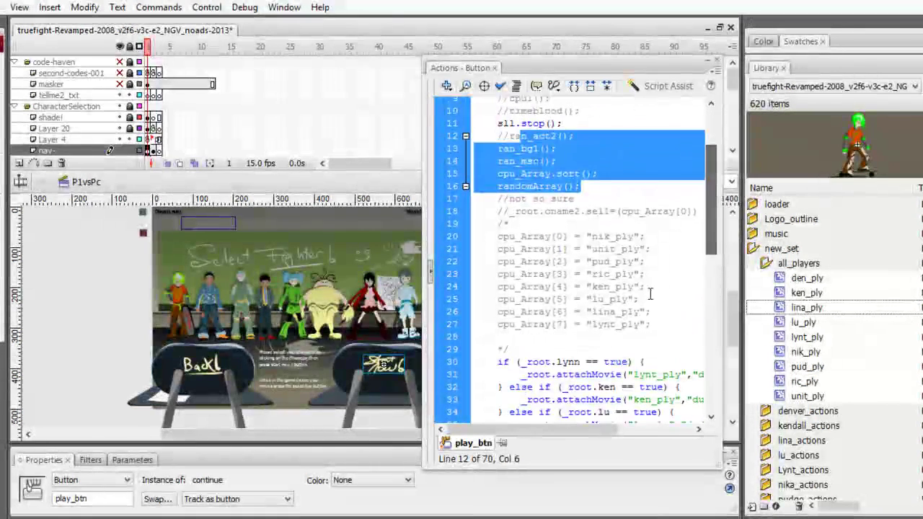
drag(663, 324, 496, 199)
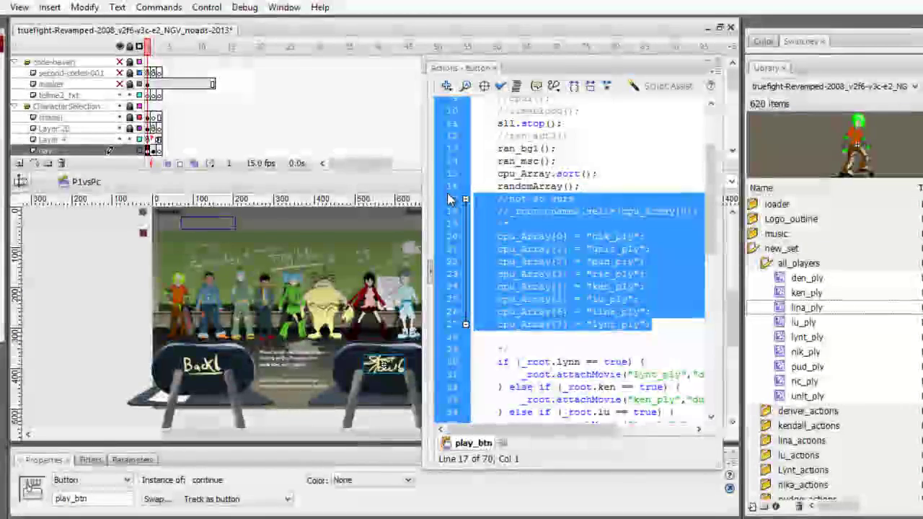
drag(710, 245, 706, 350)
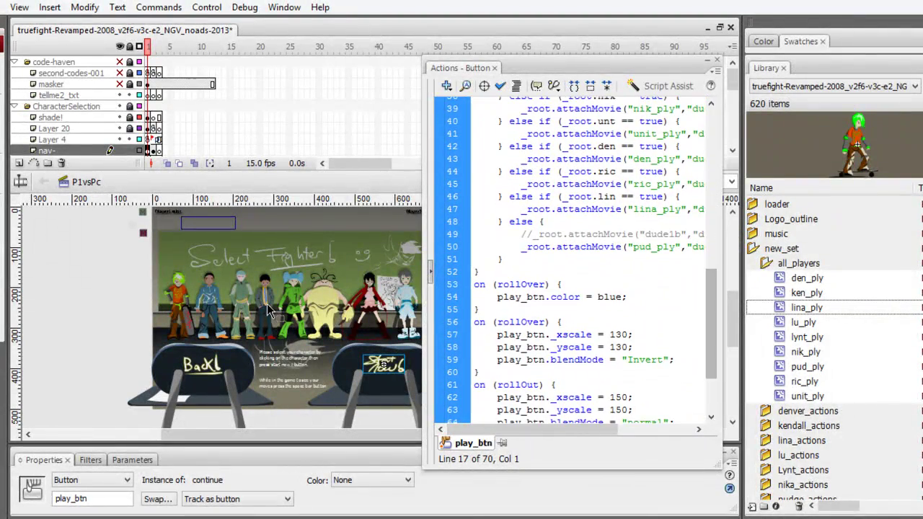
Compare the scripts on the Back button, the Start Now button and the two main_loader_host clips beside the stage
click(205, 364)
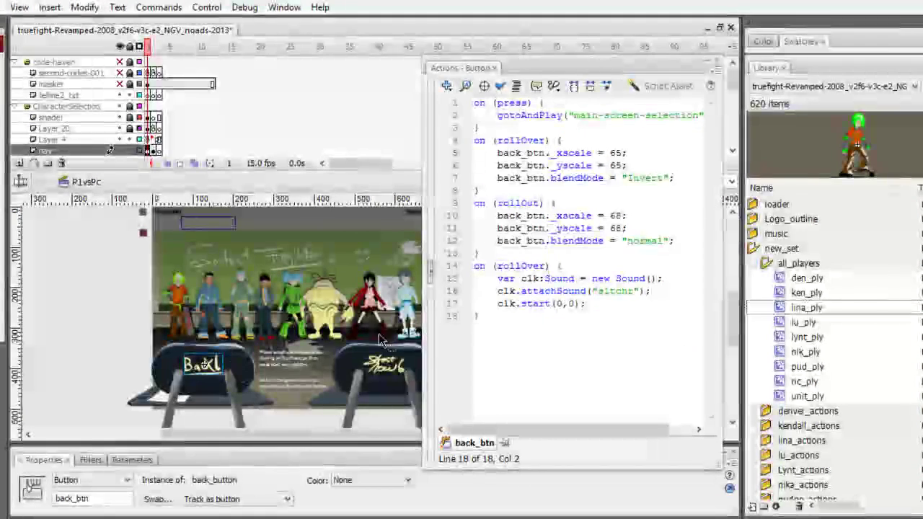
click(385, 368)
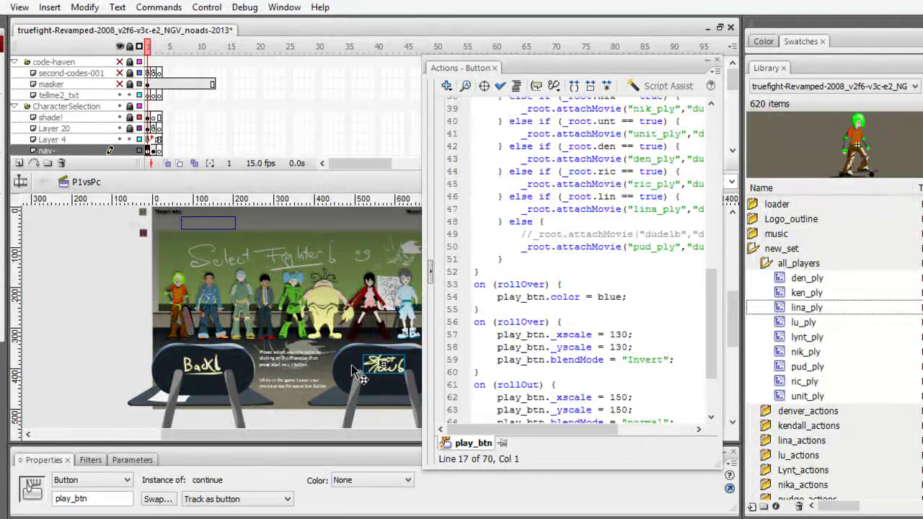
click(205, 370)
click(143, 234)
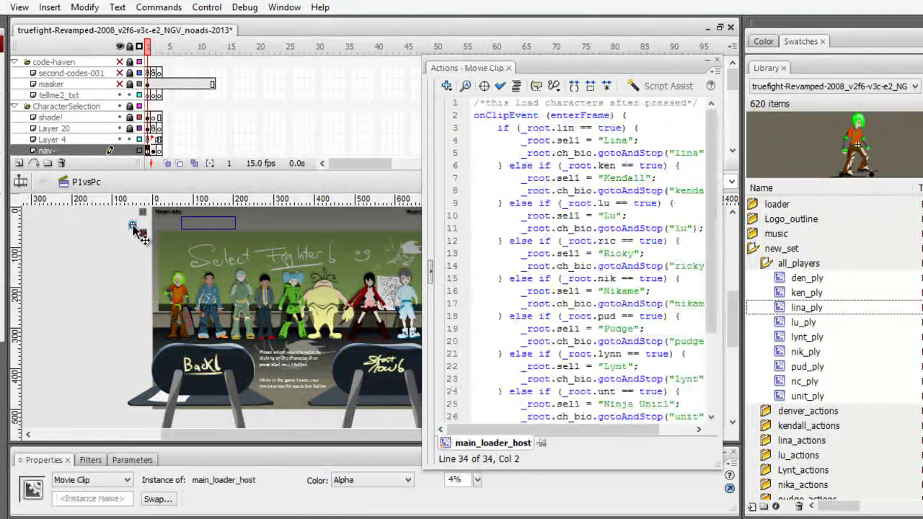
click(145, 233)
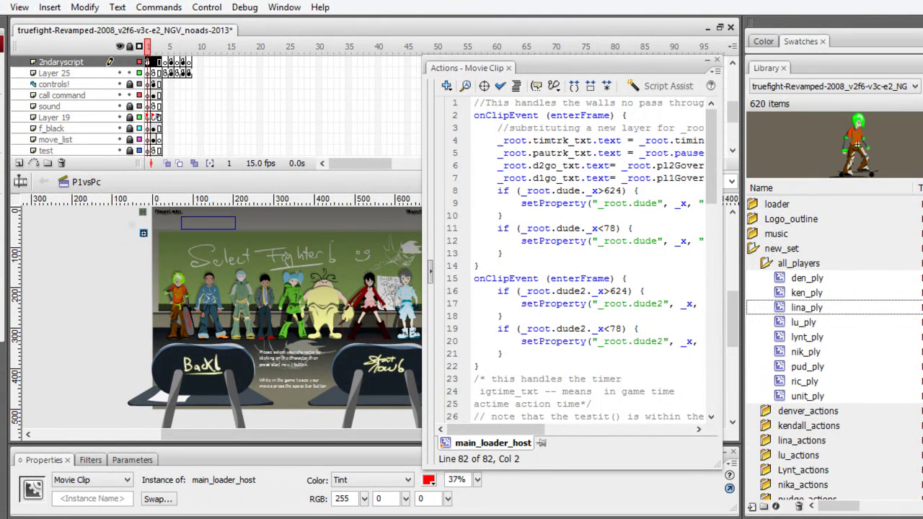
Open the lina_ply symbol from the library's all_players folder and enter its lina_comp sprite
scroll(829, 346, down, 3)
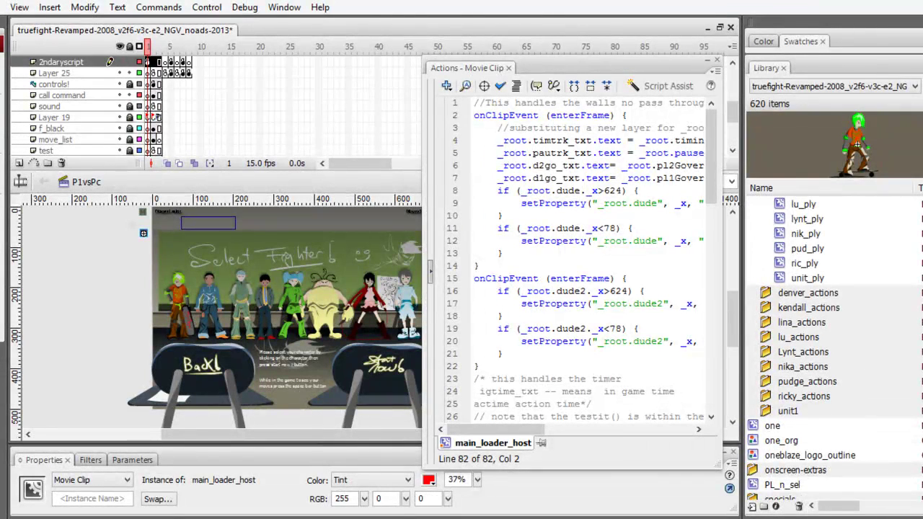
scroll(830, 346, down, 1)
scroll(829, 346, up, 15)
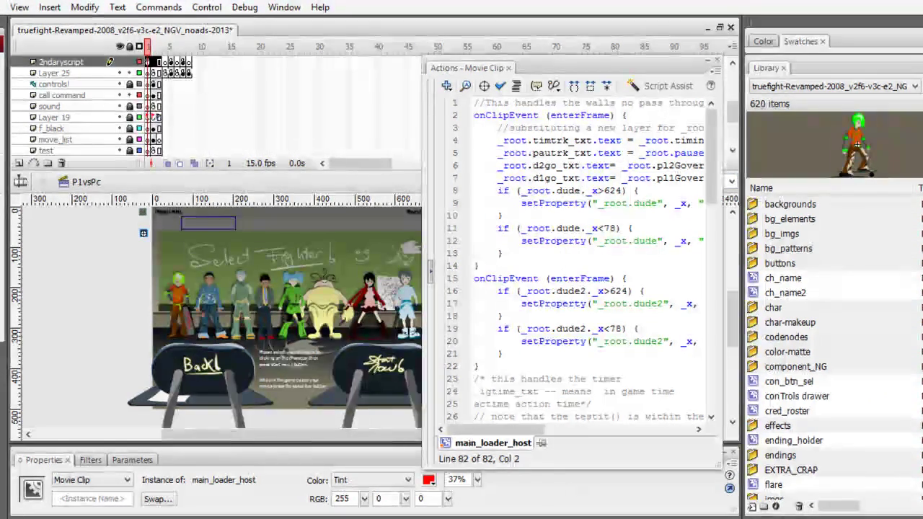
scroll(918, 347, down, 7)
scroll(907, 361, up, 2)
scroll(906, 397, down, 1)
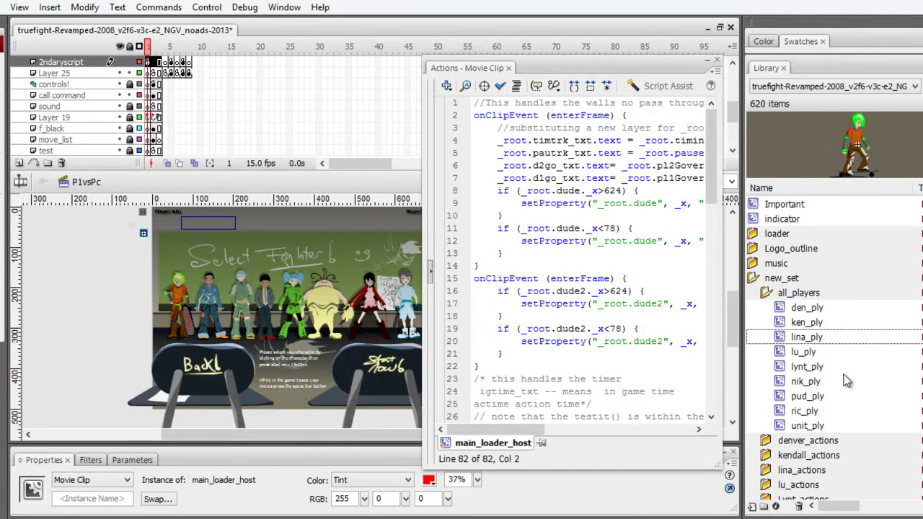
double_click(793, 337)
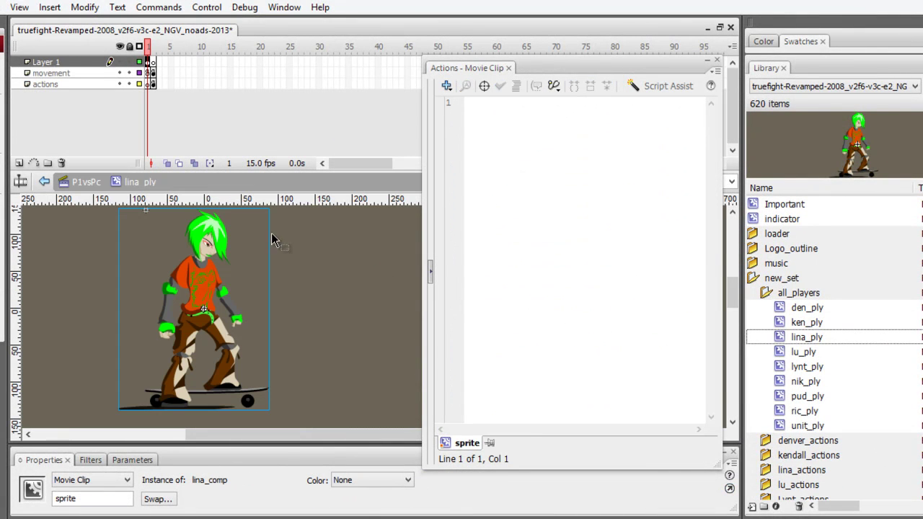
double_click(202, 325)
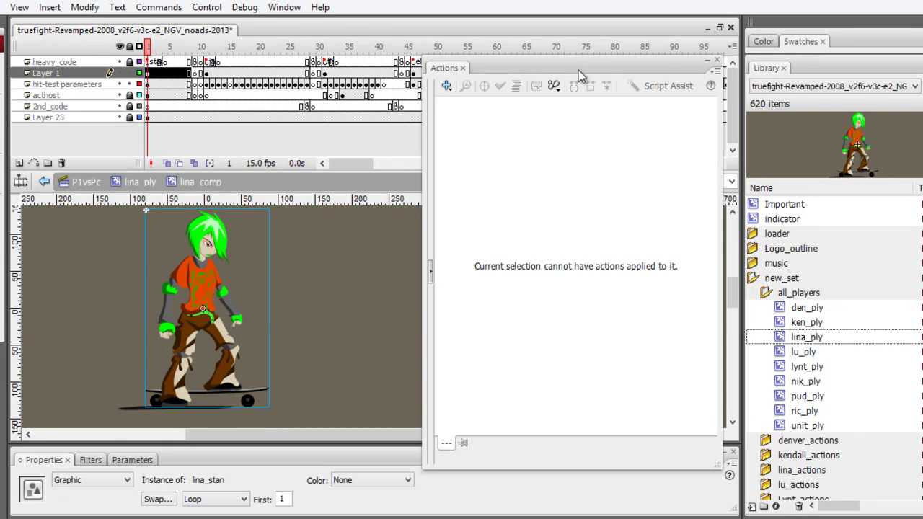
Collapse the Actions editor and preview the lina_comp animation by stepping through acthost and 2nd_code frames and playing the timeline
double_click(585, 66)
click(175, 96)
click(248, 106)
click(309, 96)
click(259, 97)
click(202, 96)
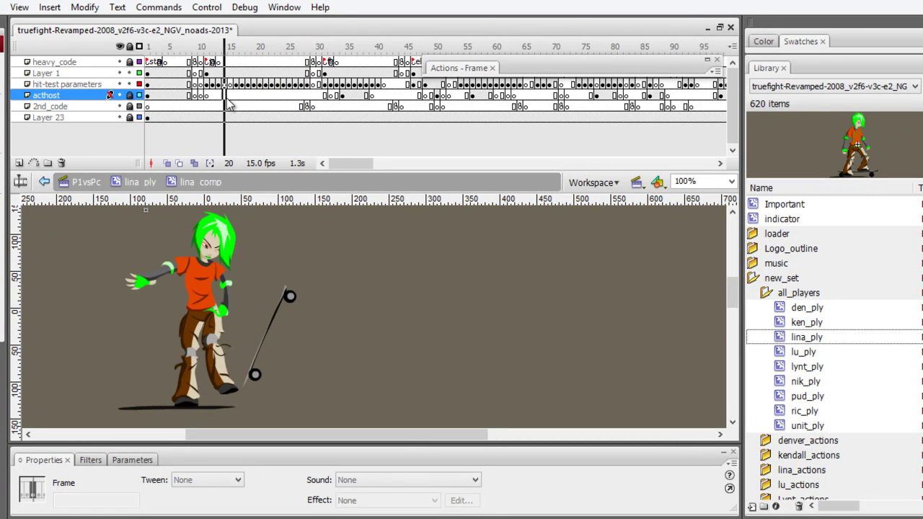
click(202, 106)
key(Return)
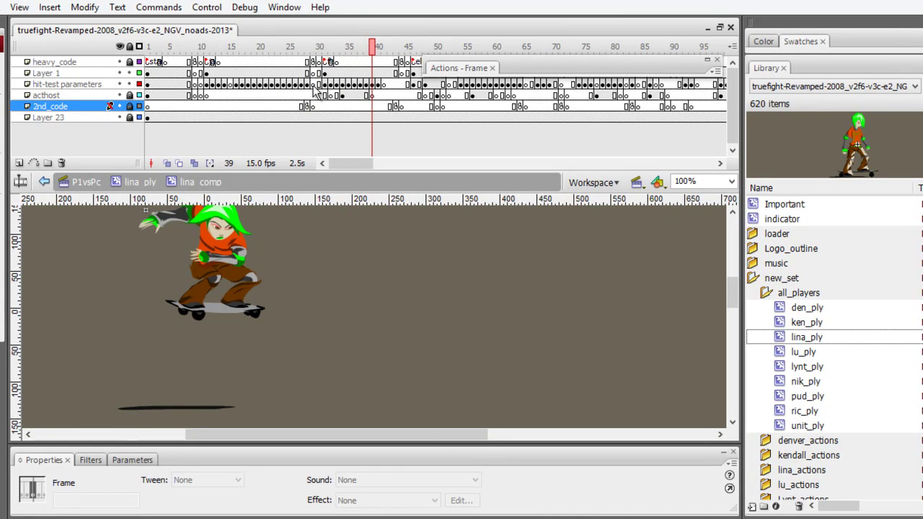
Open the lina_st_hd_punch graphic from frame 34 of Layer 1, show its Layer 3 as outlines and scrub to frame 10
click(230, 70)
click(341, 73)
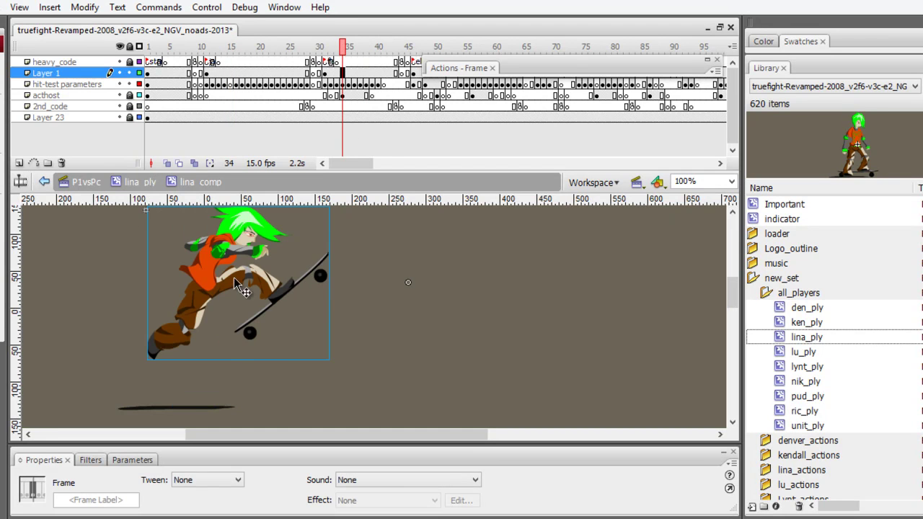
click(236, 273)
double_click(236, 272)
click(147, 73)
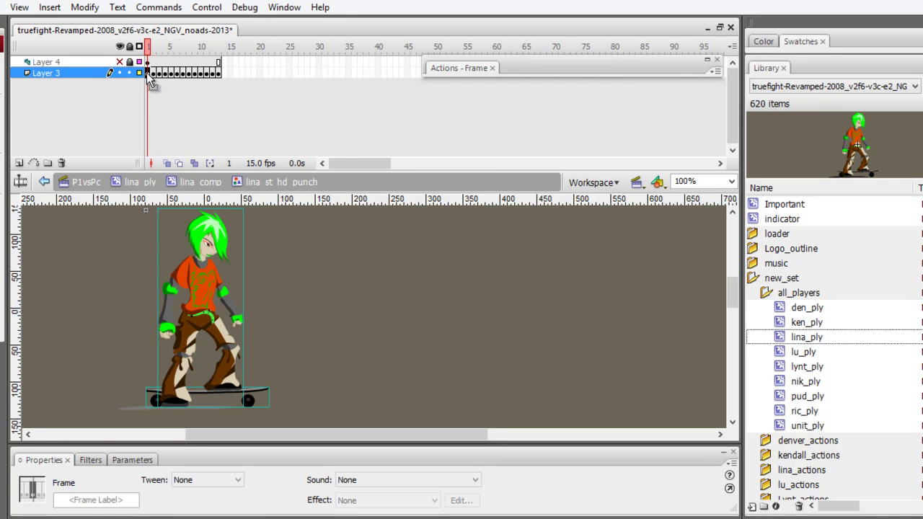
click(139, 72)
drag(147, 72, 201, 74)
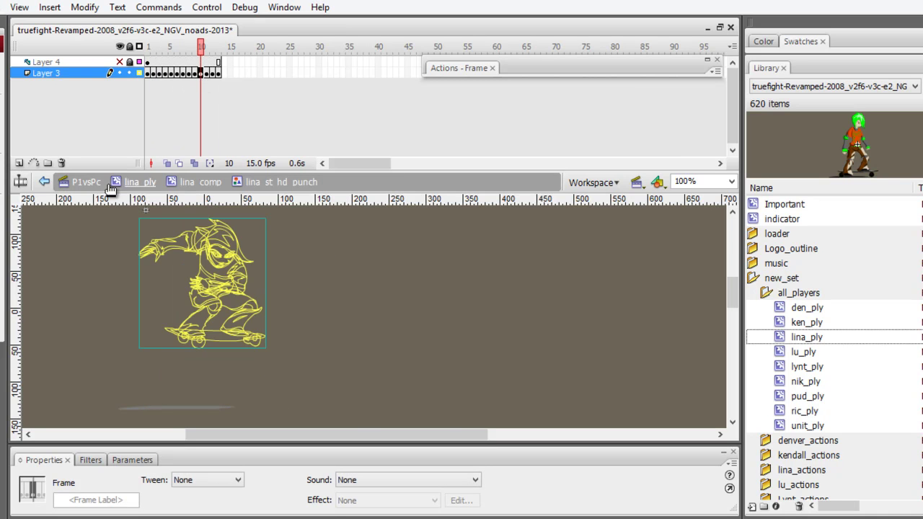
Return to the P1vsPc scene, reopen lina_ply and its lina_comp sprite, and play the later part of the timeline
click(85, 182)
double_click(796, 337)
click(206, 310)
double_click(208, 310)
drag(372, 116, 484, 117)
key(Return)
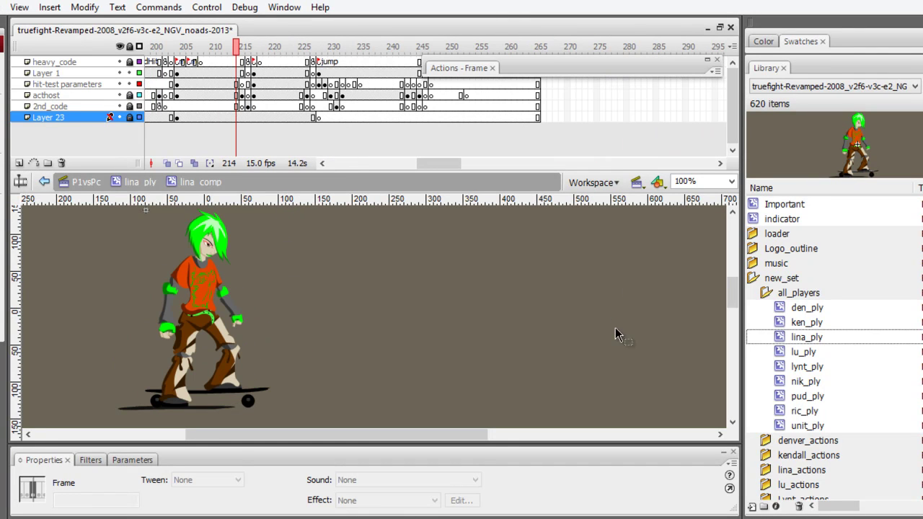
Preview the lu_ply and lynt_ply symbols in the library, open lynt_ply and enter its lynt_comp sprite
click(785, 339)
click(795, 353)
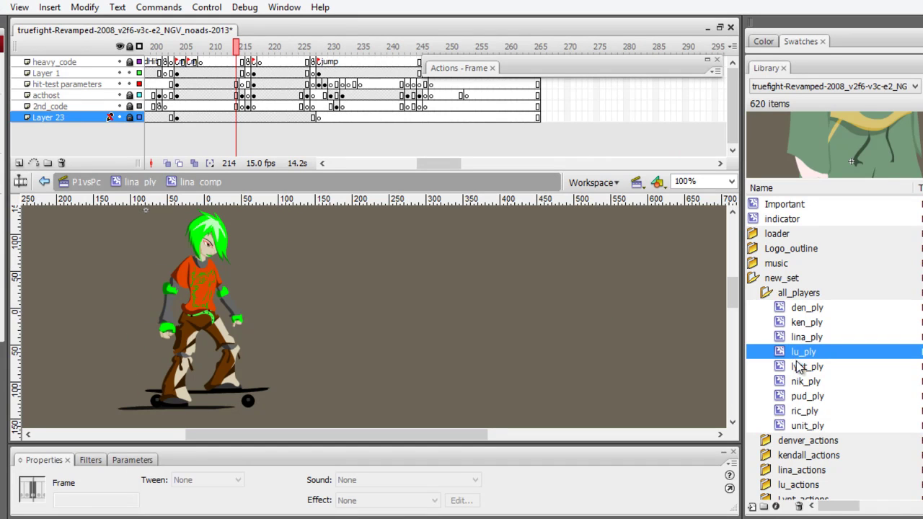
click(801, 368)
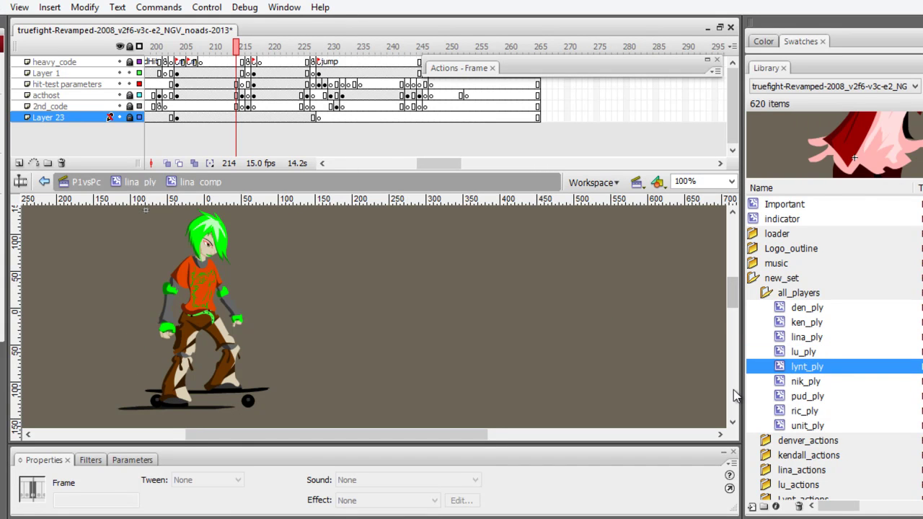
double_click(789, 368)
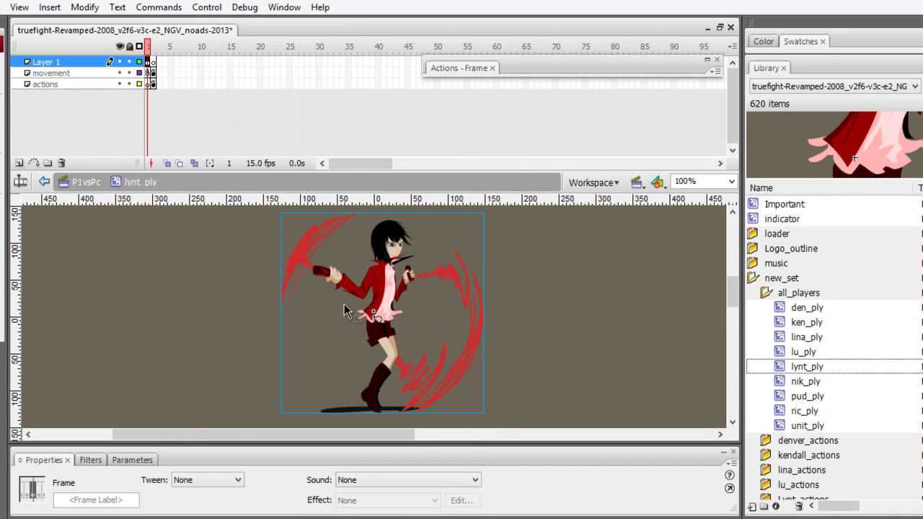
click(372, 316)
double_click(389, 311)
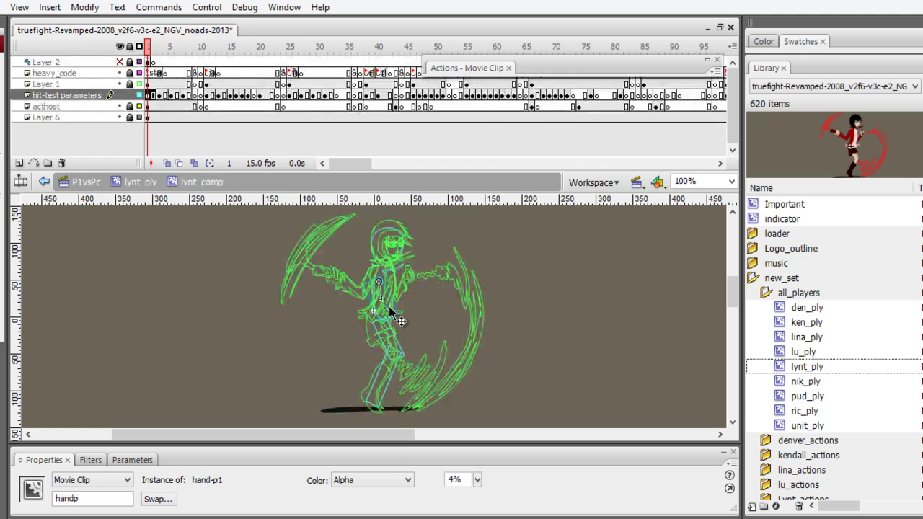
Show Layer 1 in full colour and preview the lynt_comp animation from frame 13, playing and stepping through to frame 99
click(139, 85)
click(216, 118)
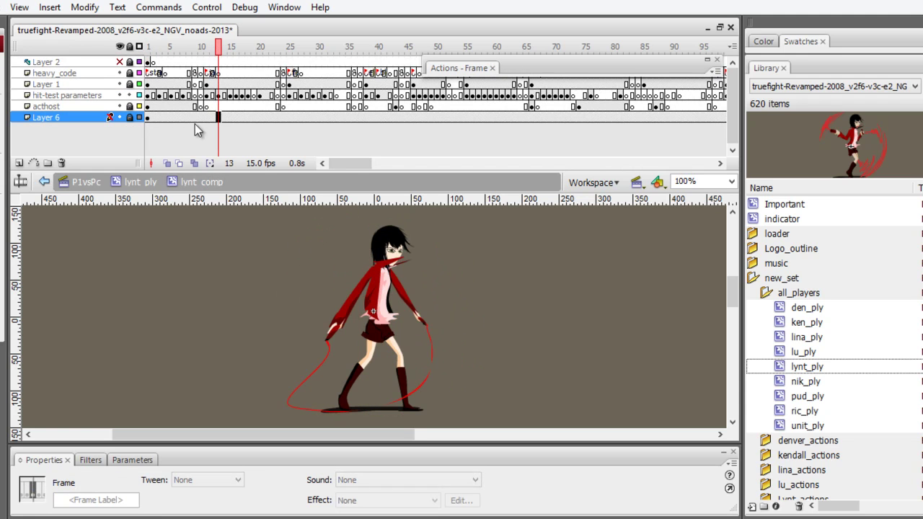
key(period)
key(period)
key(period)
key(Return)
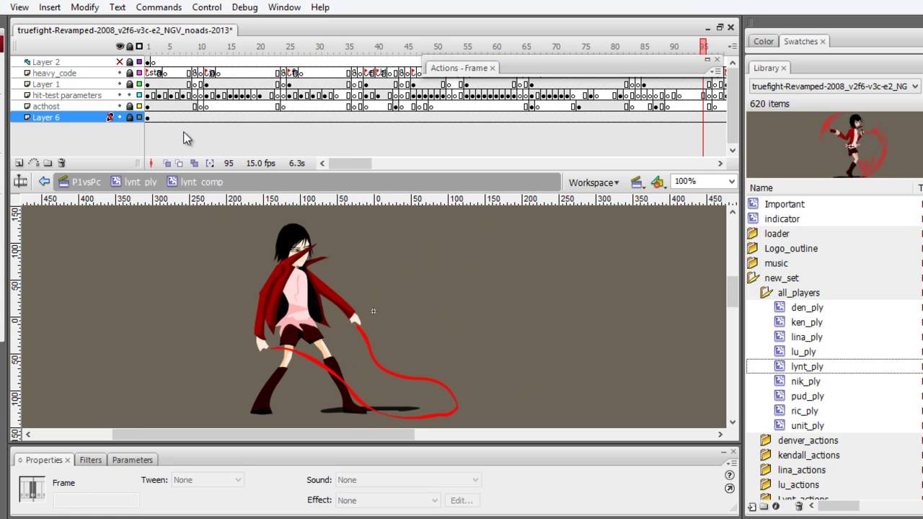
key(comma)
key(comma)
key(comma)
key(comma)
key(comma)
key(comma)
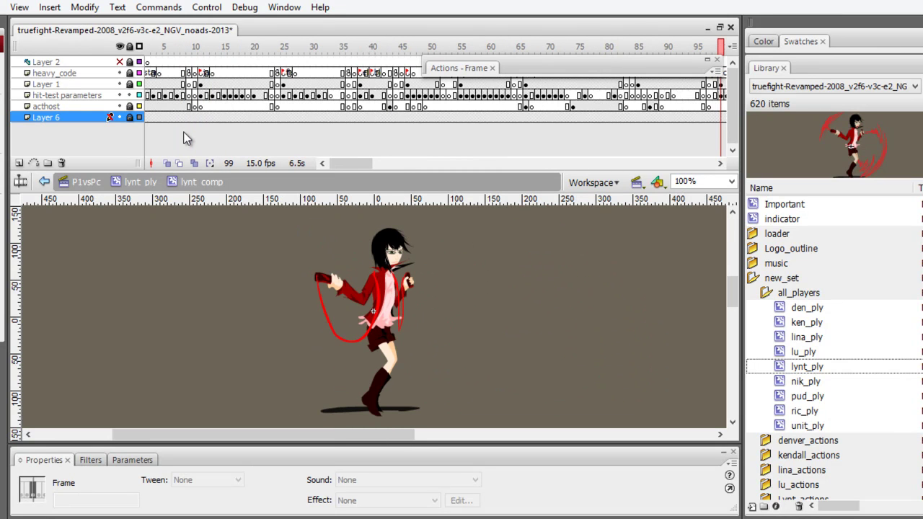
Re-enter the lynt_comp sprite and open the Layer 1 graphic at the combo1 label, frame 99
double_click(377, 297)
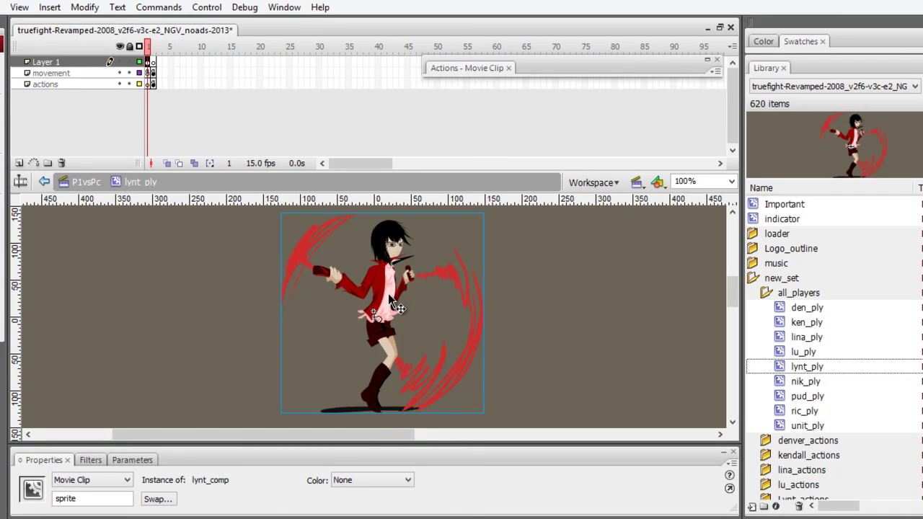
double_click(388, 294)
drag(361, 163, 375, 161)
click(360, 84)
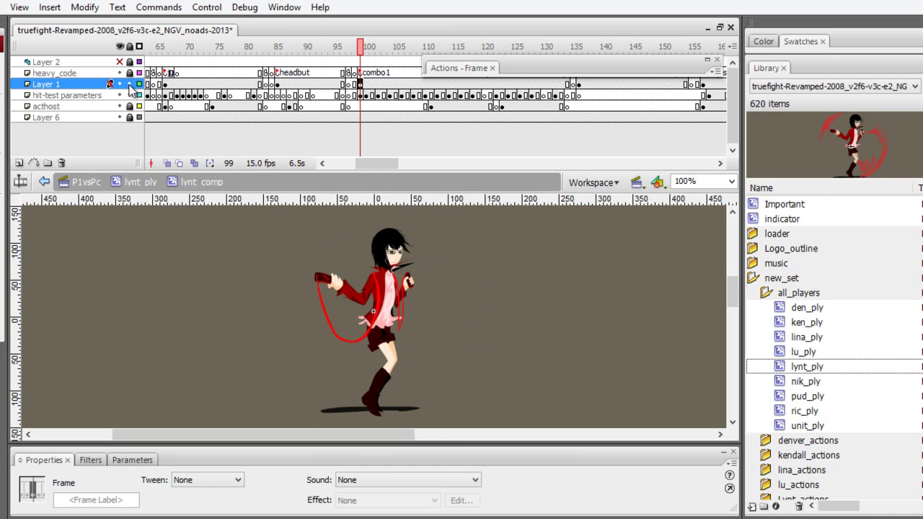
click(380, 291)
double_click(380, 290)
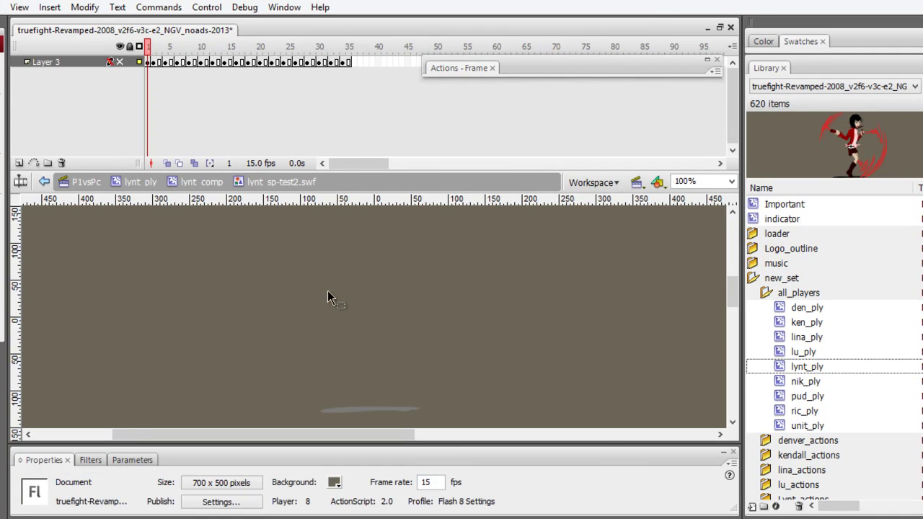
Unhide Layer 3 of the lynt_sp-test2.swf graphic, play its animation, and return to lynt_comp
click(120, 62)
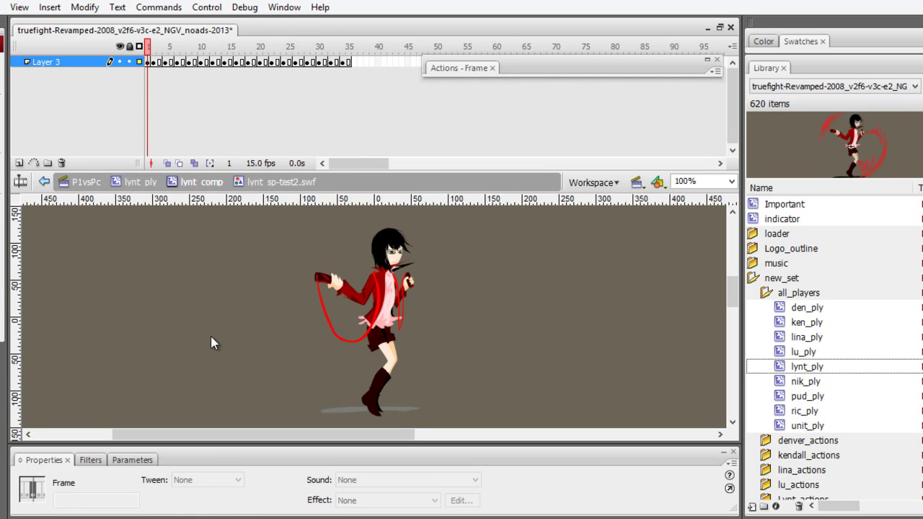
key(Return)
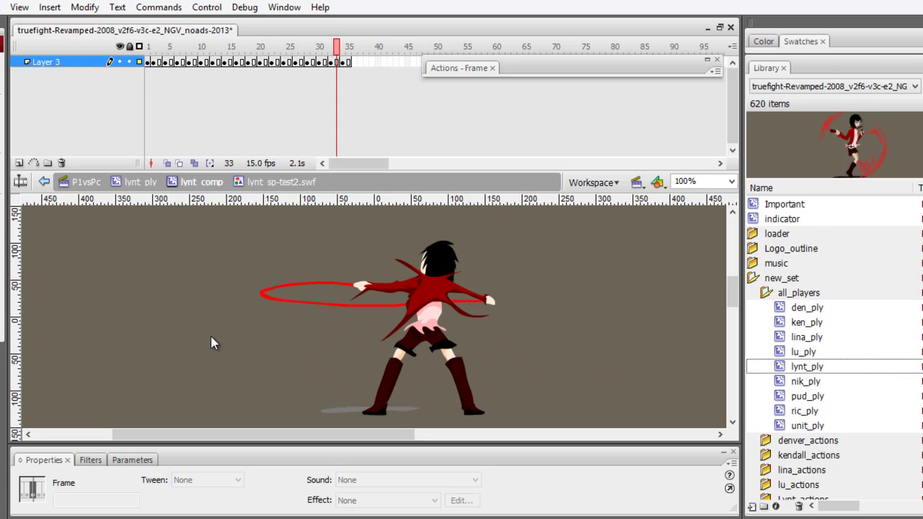
click(202, 181)
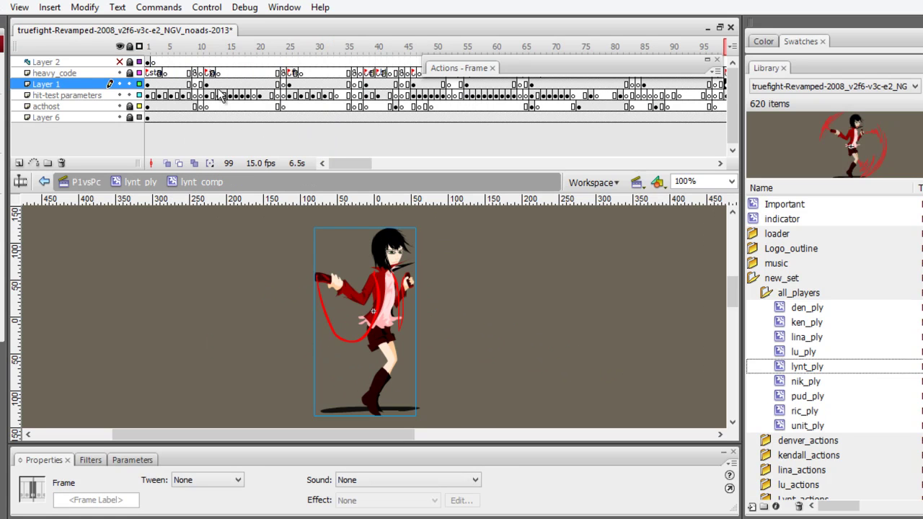
Display Layer 1 and the hit-test parameters layer as outlines at the start of the combo1 section
drag(341, 163, 370, 155)
click(140, 95)
click(139, 84)
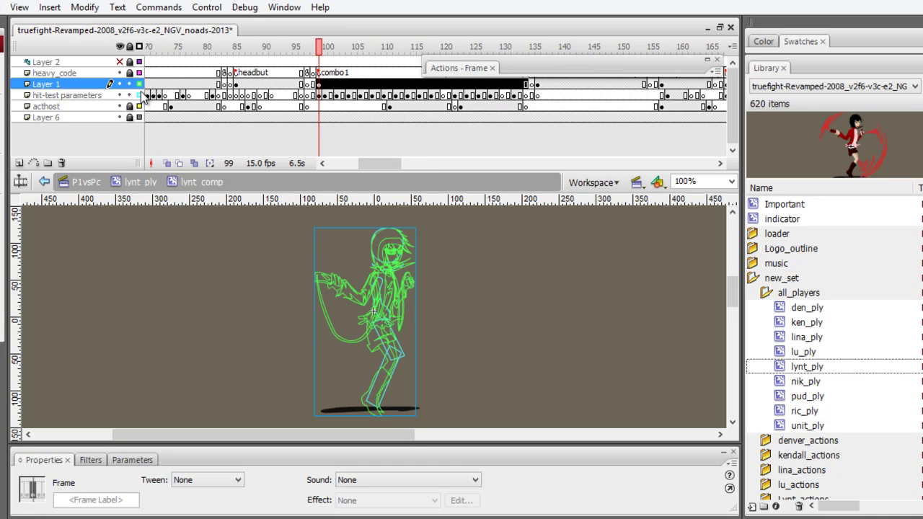
click(140, 96)
click(139, 96)
click(232, 275)
Step forward frame by frame through combo1 to examine how the hit-test boxes follow the whip attacks
key(period)
key(period)
key(period)
key(comma)
key(period)
key(comma)
key(period)
key(comma)
key(period)
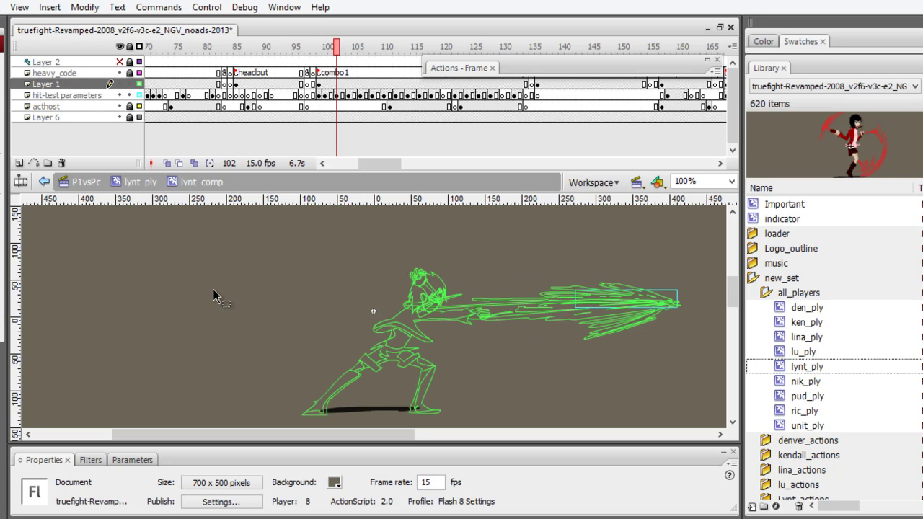
key(period)
key(period)
key(period)
key(period)
key(period)
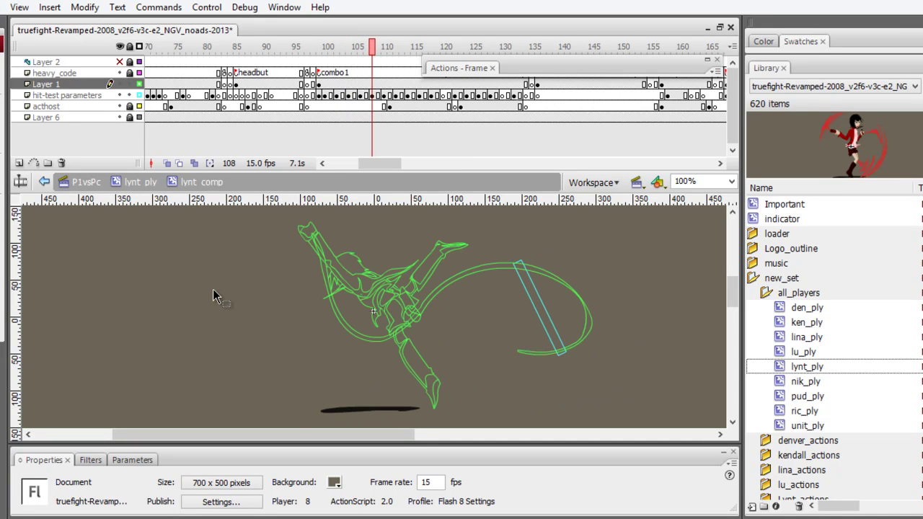
key(period)
key(period)
key(period)
key(period)
key(period)
key(period)
key(period)
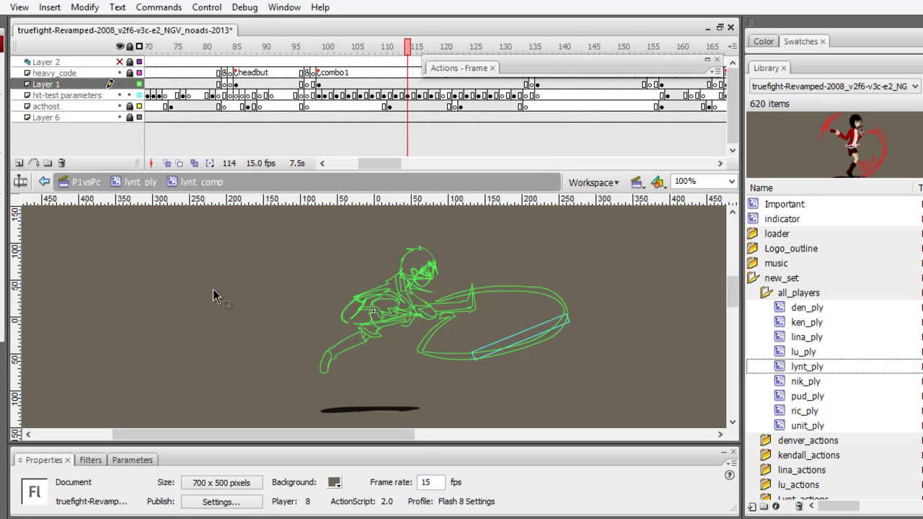
key(period)
key(period)
key(period)
key(period)
key(period)
key(period)
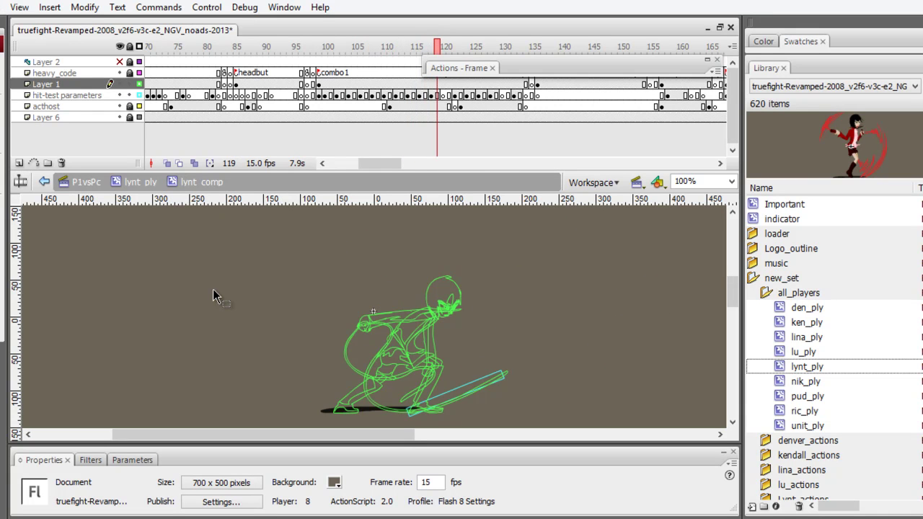
key(period)
key(period)
key(period)
key(period)
key(period)
key(period)
key(period)
key(period)
key(period)
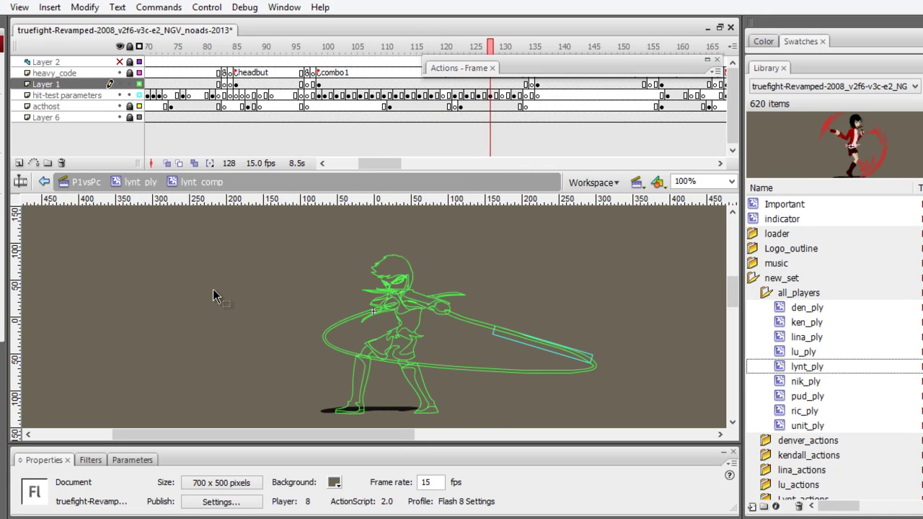
key(period)
key(period)
key(period)
key(period)
key(period)
key(period)
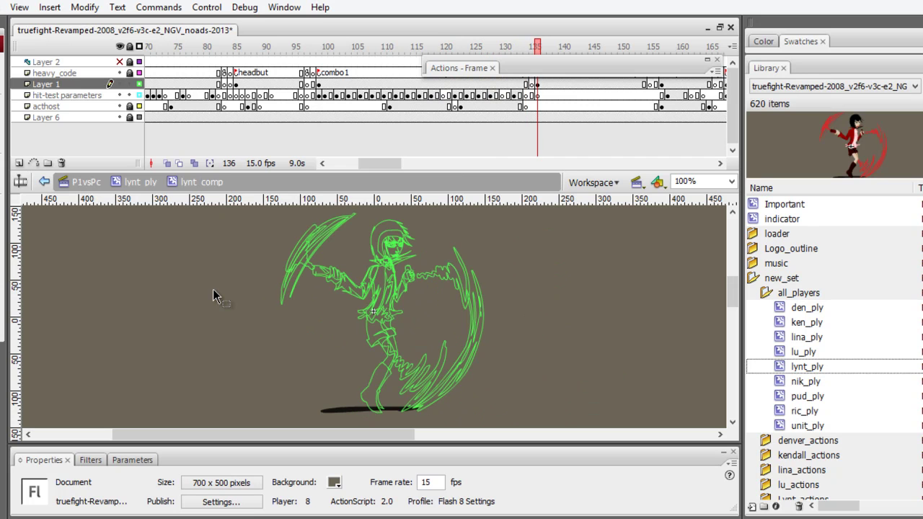
key(period)
key(period)
key(period)
key(period)
key(period)
key(period)
key(period)
key(period)
key(period)
key(period)
key(period)
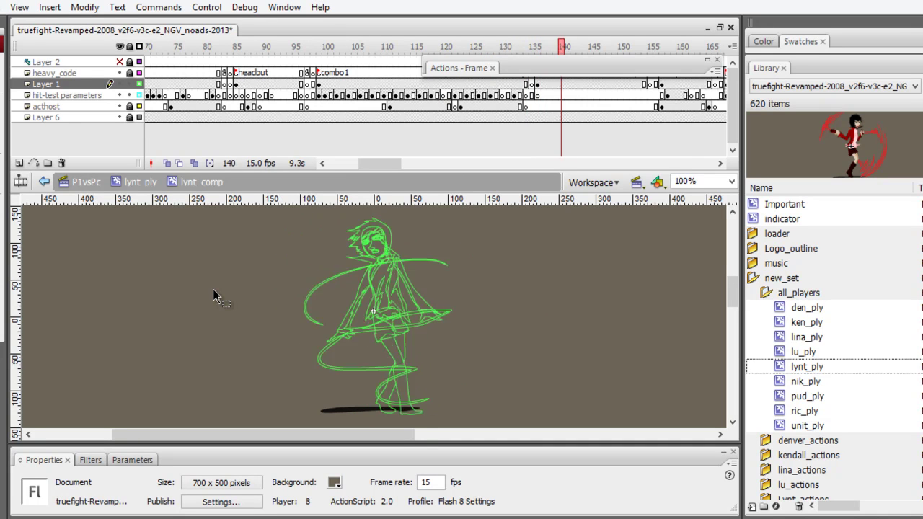
Step backward through the combo1 and headbut sections to frame 71, examining the hit-test boxes against the character outlines
key(comma)
key(comma)
key(comma)
key(comma)
key(comma)
key(comma)
key(comma)
key(comma)
key(comma)
key(comma)
key(comma)
key(comma)
key(comma)
key(comma)
key(comma)
key(comma)
key(comma)
key(comma)
key(comma)
key(comma)
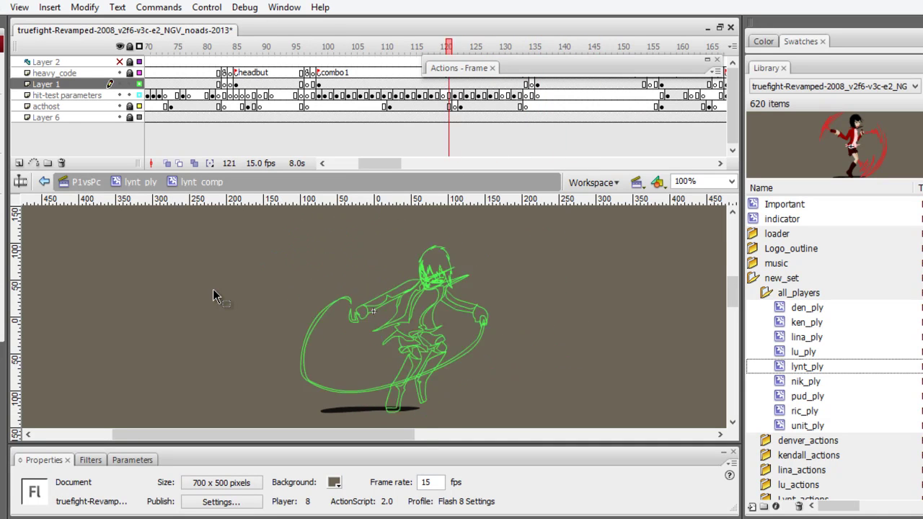
key(comma)
key(comma)
key(comma)
key(comma)
key(comma)
key(comma)
key(comma)
key(comma)
key(comma)
key(comma)
key(comma)
key(comma)
key(comma)
key(comma)
key(comma)
key(comma)
key(comma)
key(comma)
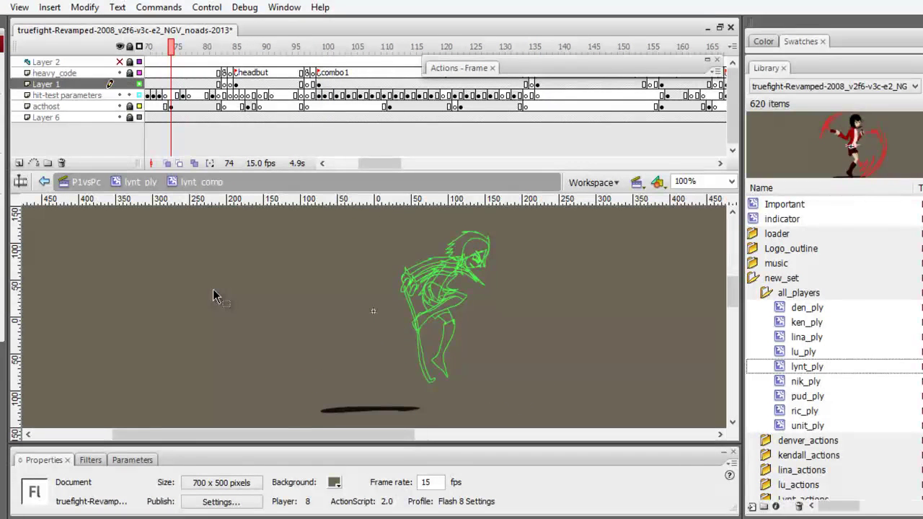
key(comma)
key(comma)
key(comma)
key(comma)
key(comma)
key(comma)
key(comma)
key(comma)
key(comma)
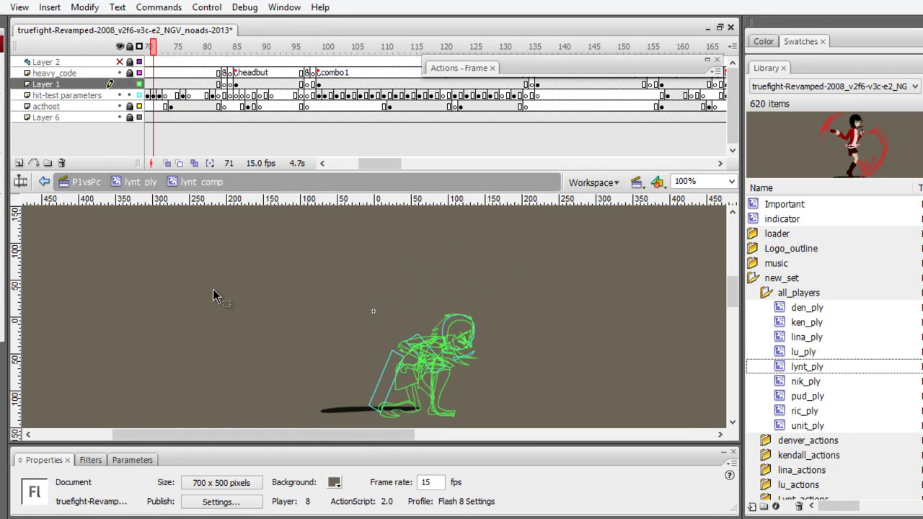
Compare the hit-test boxes on the individual frames between 69 and 73
key(period)
key(period)
key(comma)
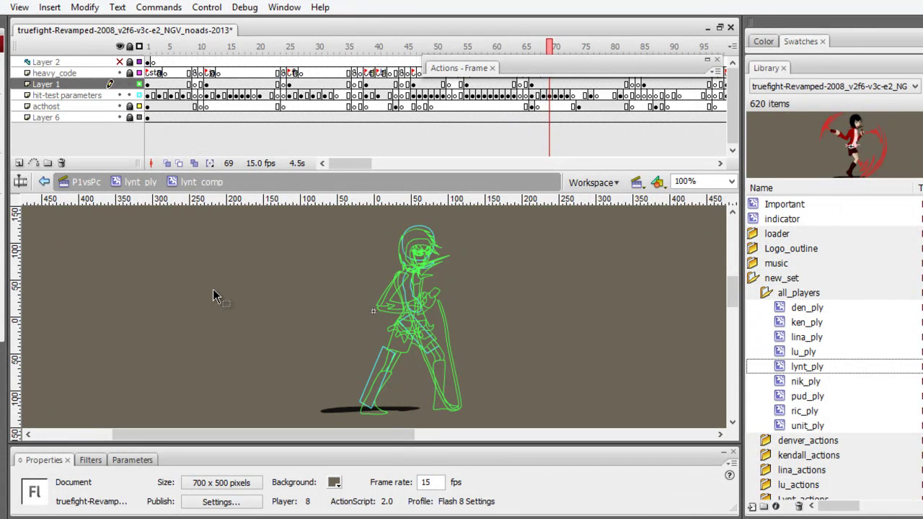
key(period)
key(period)
key(period)
key(period)
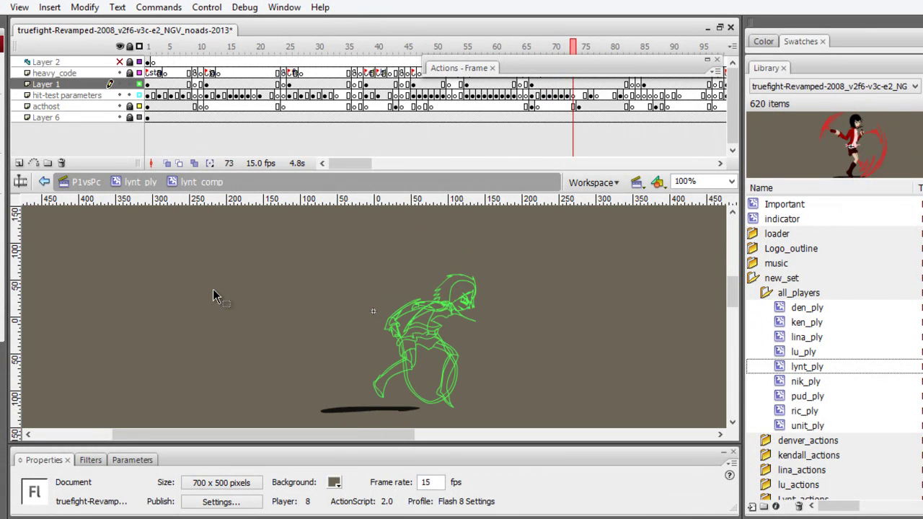
Re-enter lynt_comp from lynt_ply, toggle Layer 1's outline display and inspect the acthost layer at frames 1 and 43
click(140, 182)
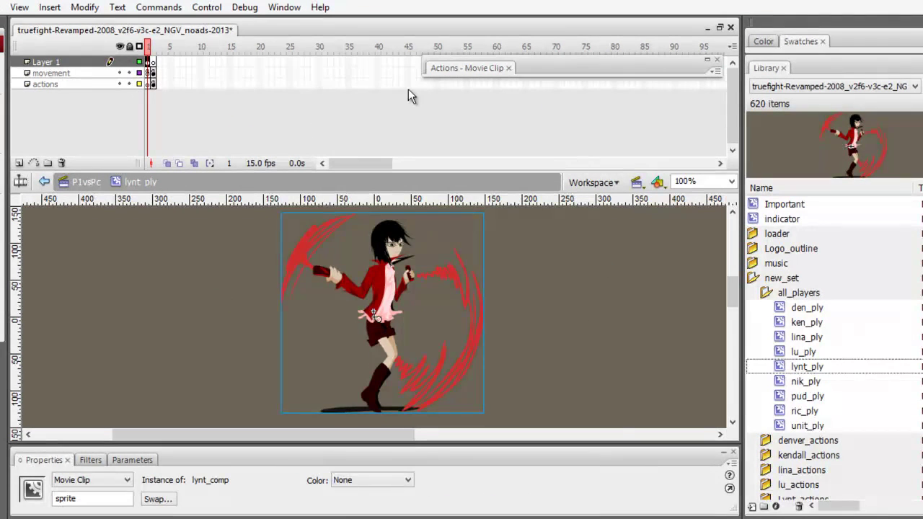
double_click(393, 270)
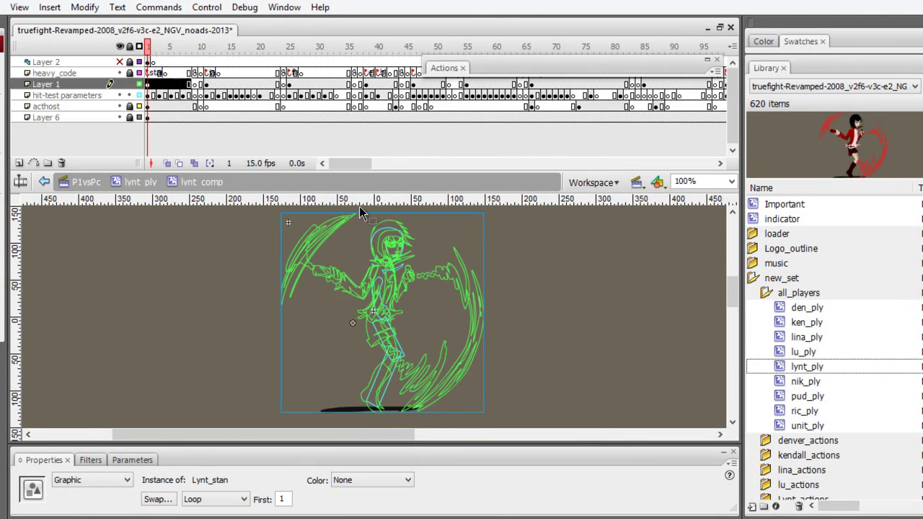
click(139, 84)
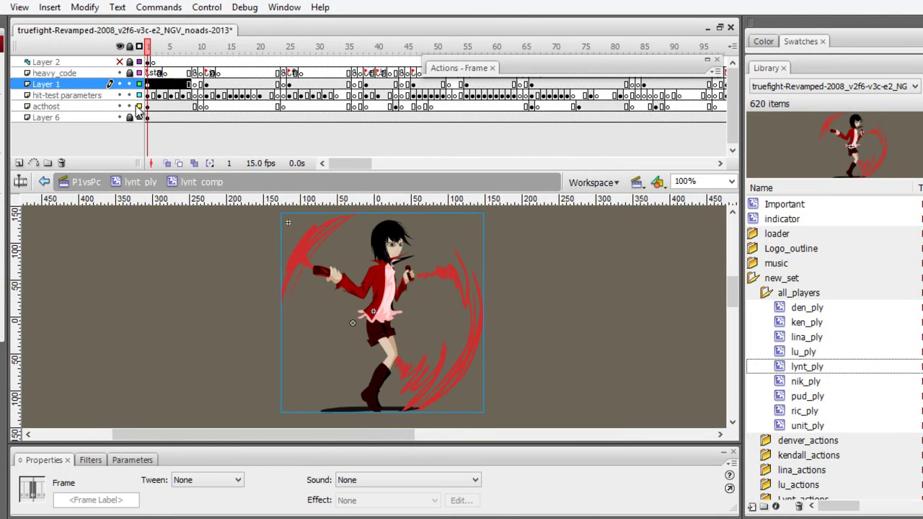
click(148, 107)
click(140, 84)
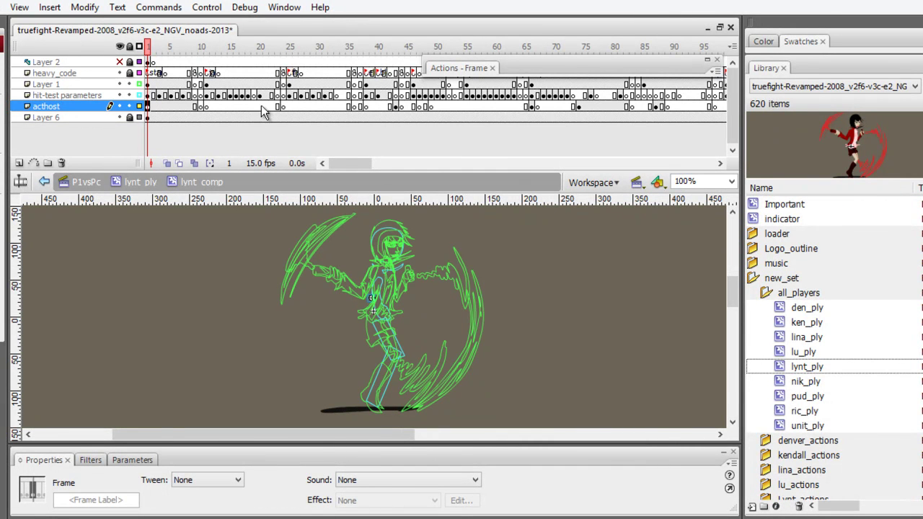
click(395, 107)
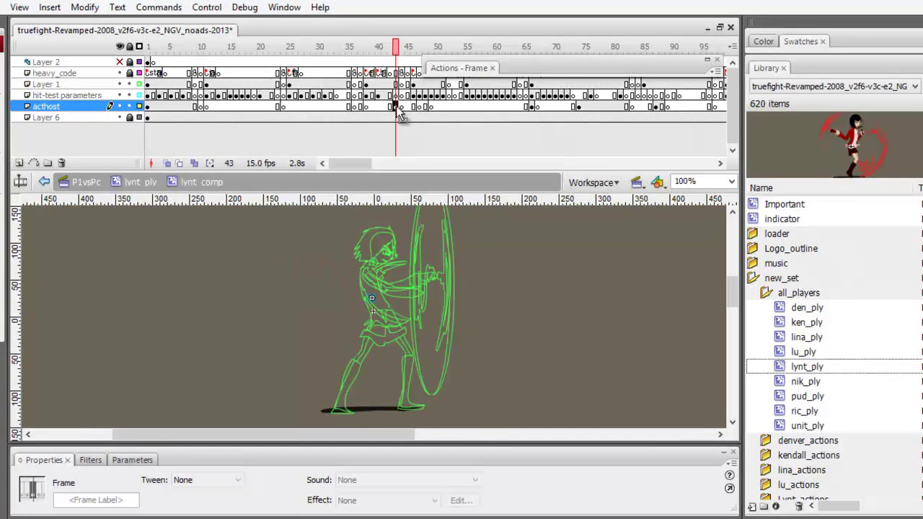
Compare the acthost layer at frames 40, 43, 1, 7 and 6, then inspect the host instance on frame 6
click(382, 108)
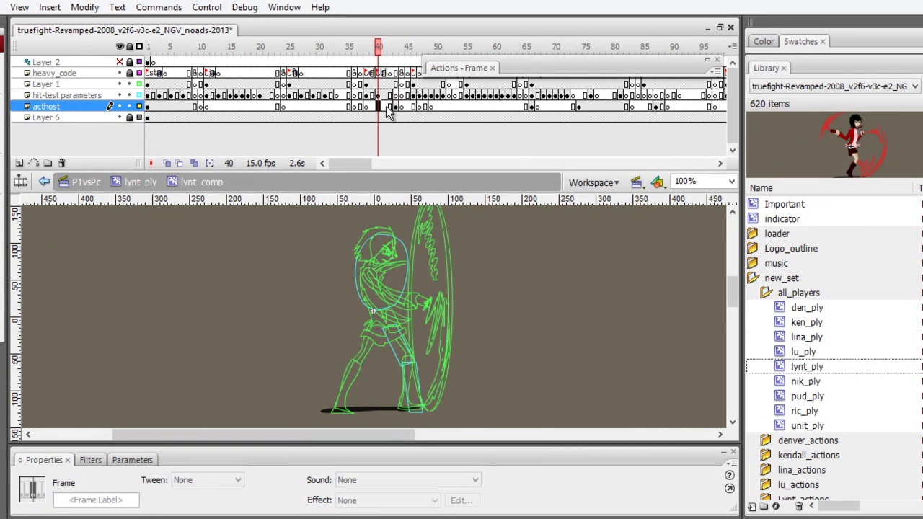
click(399, 108)
click(395, 106)
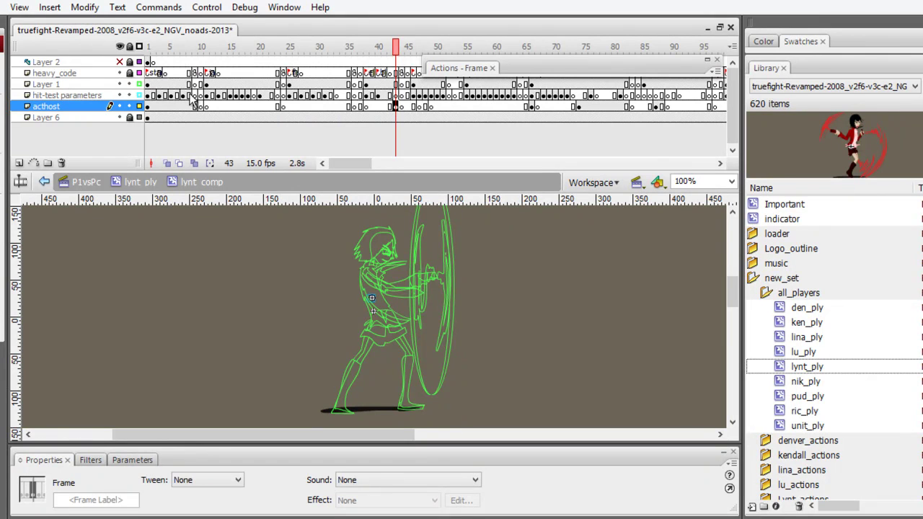
click(149, 107)
click(183, 106)
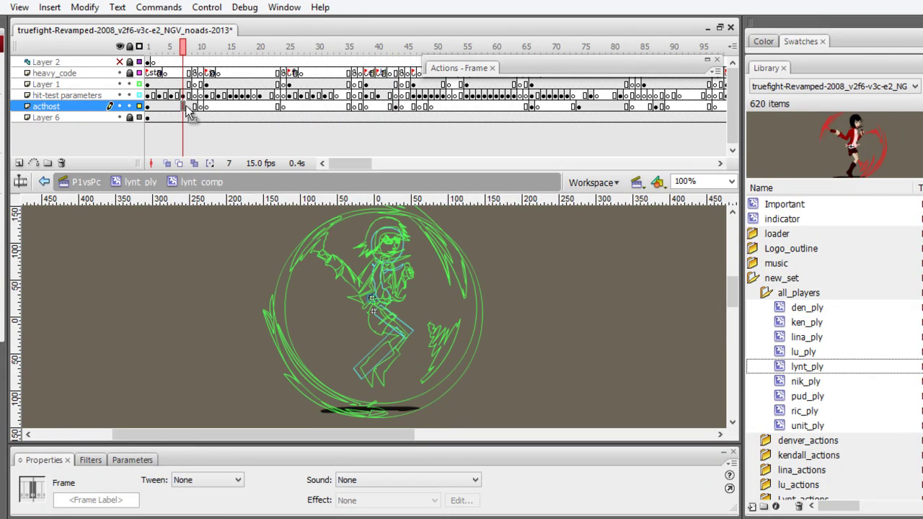
click(194, 107)
click(177, 107)
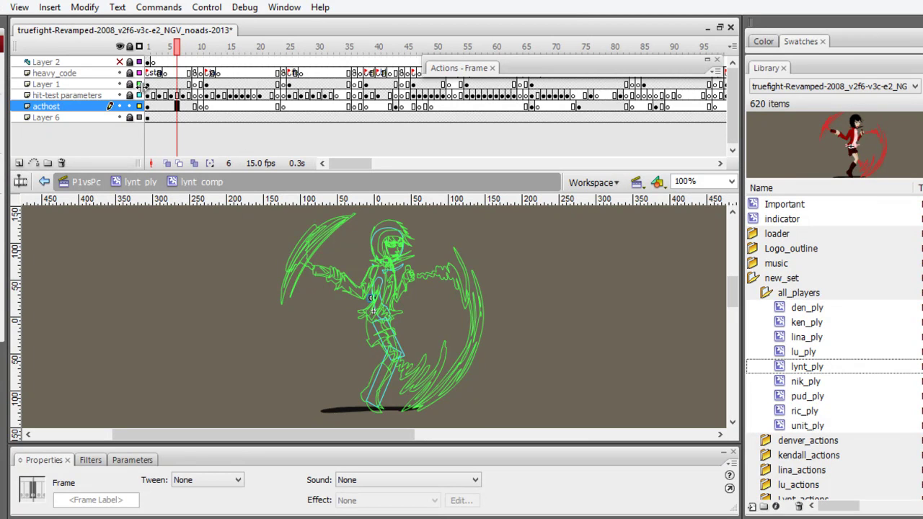
click(375, 302)
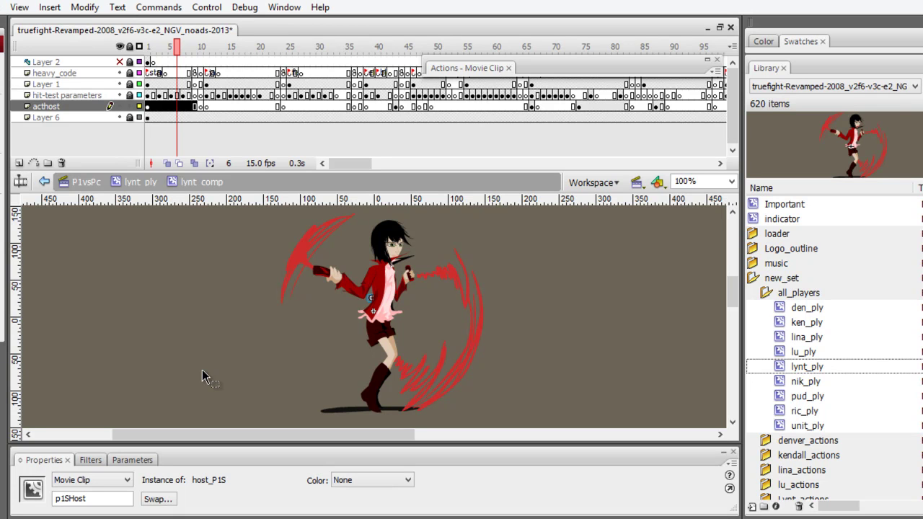
Survey the acthost layer from the early frames through frames 31 and 60 to frame 79
drag(229, 107, 340, 114)
click(219, 107)
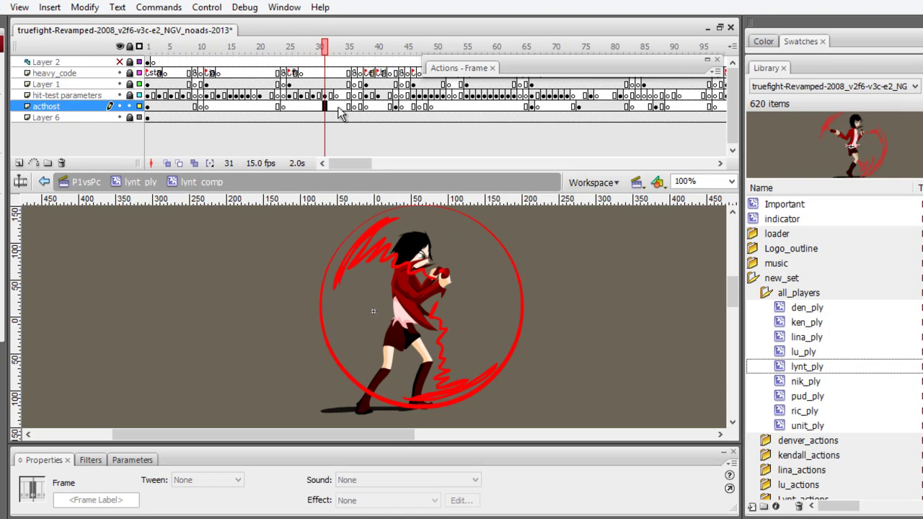
click(396, 108)
click(497, 108)
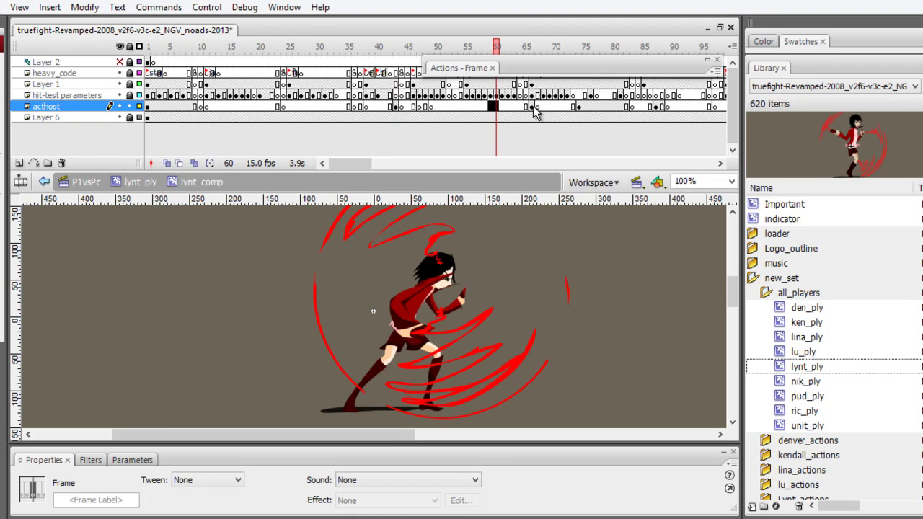
click(561, 108)
click(592, 108)
click(607, 108)
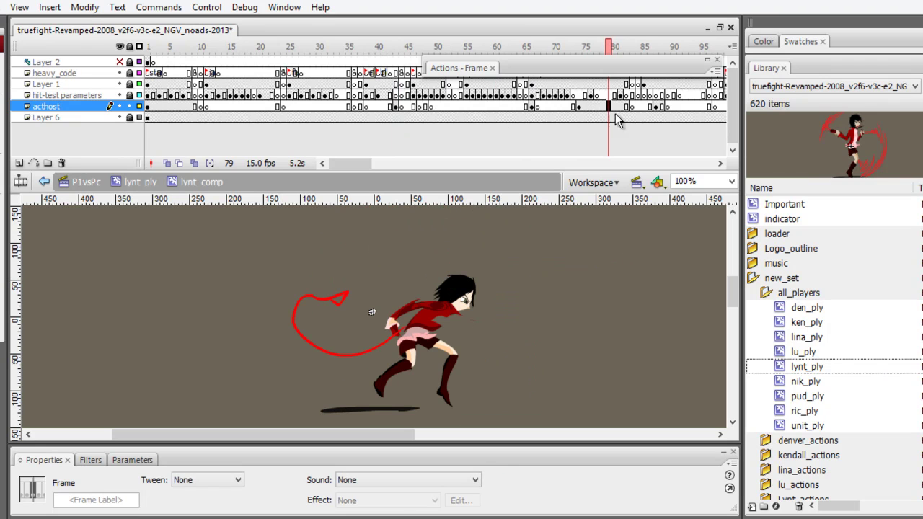
Examine the poses around acthost frames 72 to 79, returning to the jump's keyframe at frame 74
drag(359, 164, 375, 169)
click(394, 107)
click(372, 107)
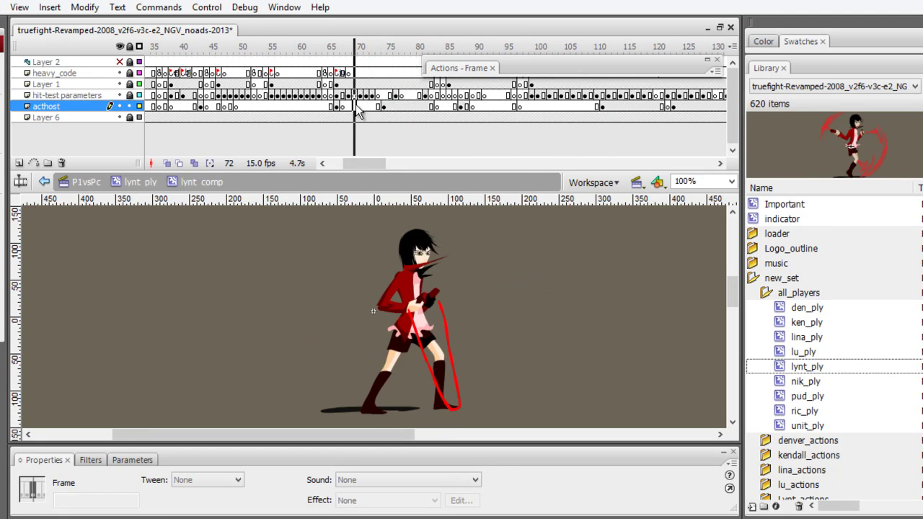
click(395, 106)
click(414, 107)
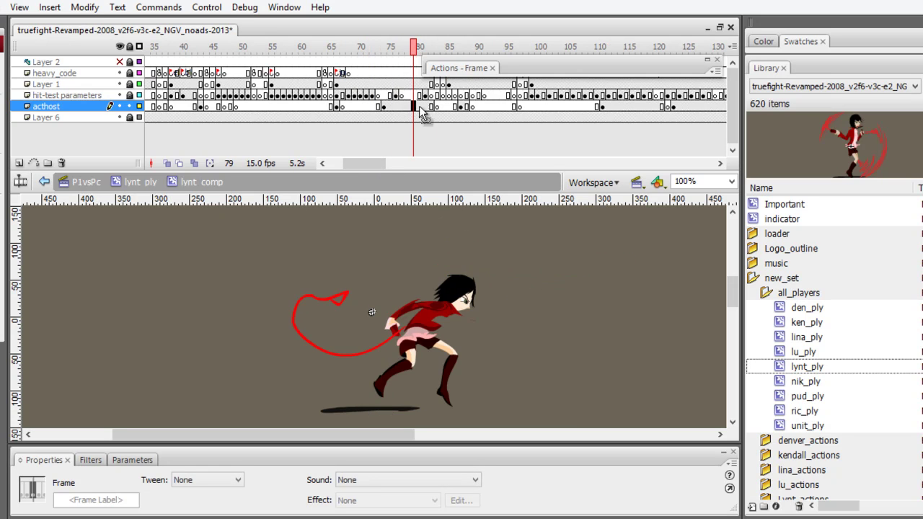
click(384, 107)
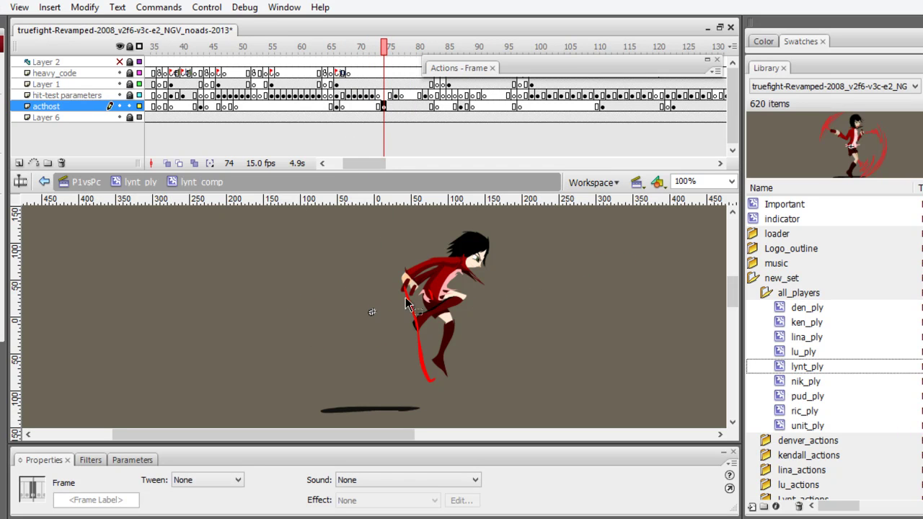
Check the instance names of the acthost movie clips at frame 66 and on jump frame 76
click(336, 107)
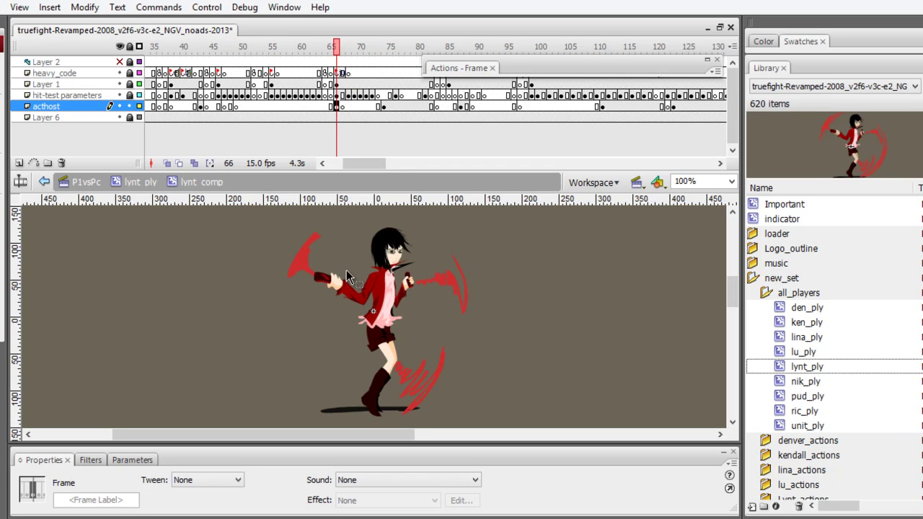
click(384, 331)
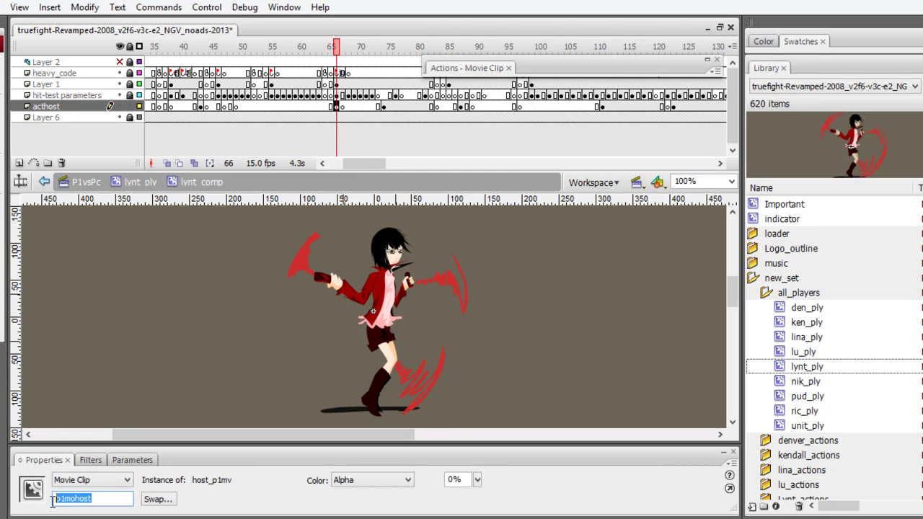
click(395, 106)
click(370, 305)
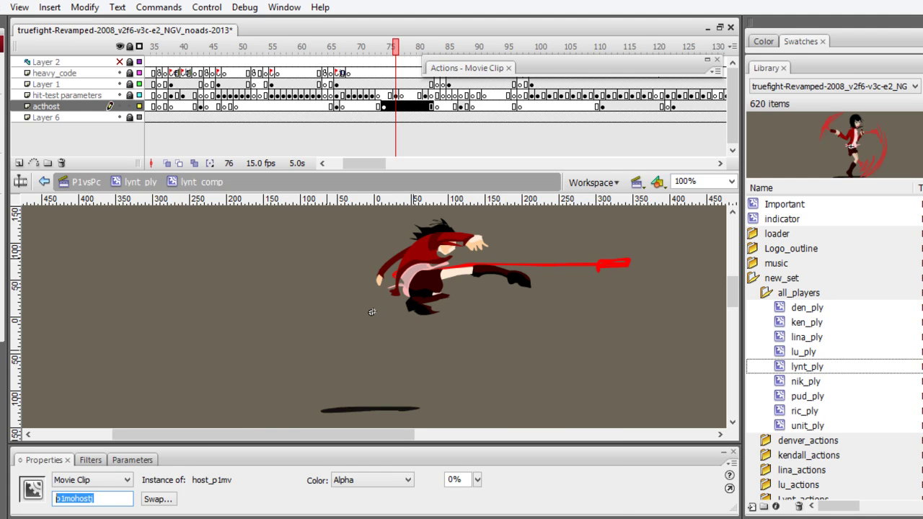
Switch to the Born-fighters folder, run the game in Flash Player and enter Training mode's player selection
click(531, 462)
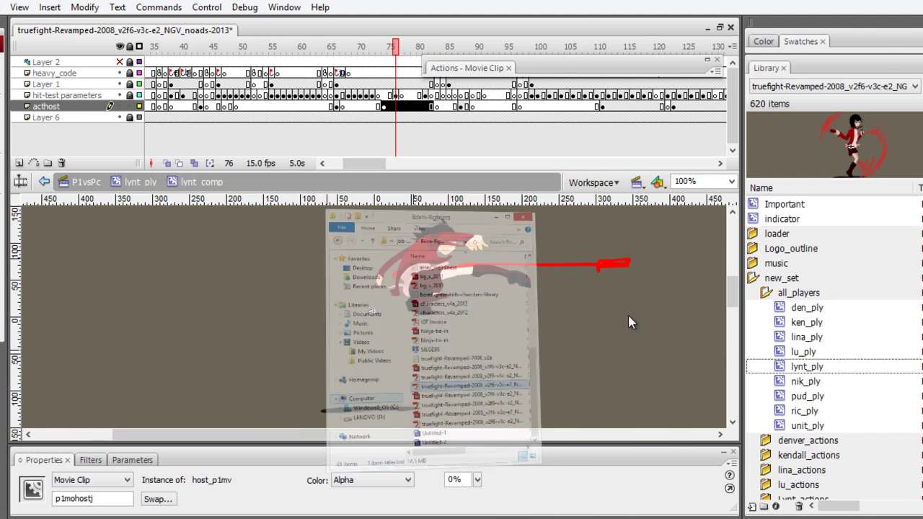
drag(722, 306, 418, 328)
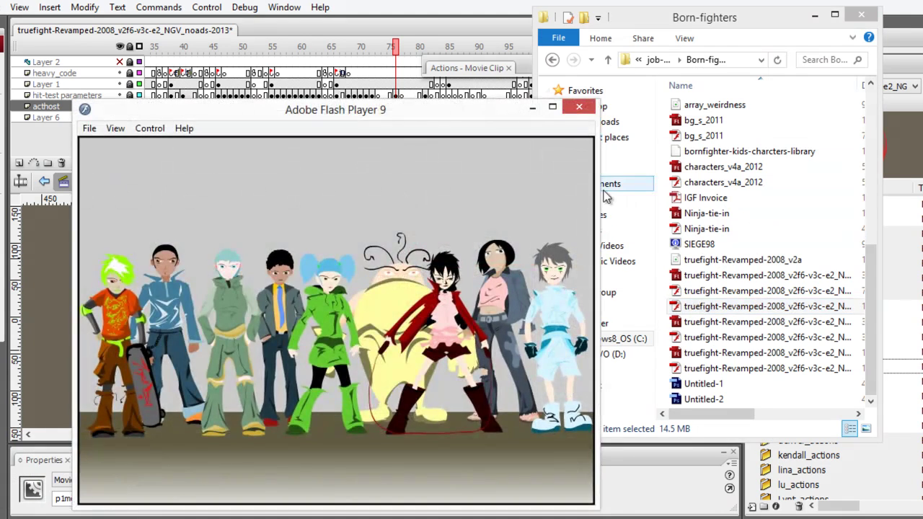
click(359, 430)
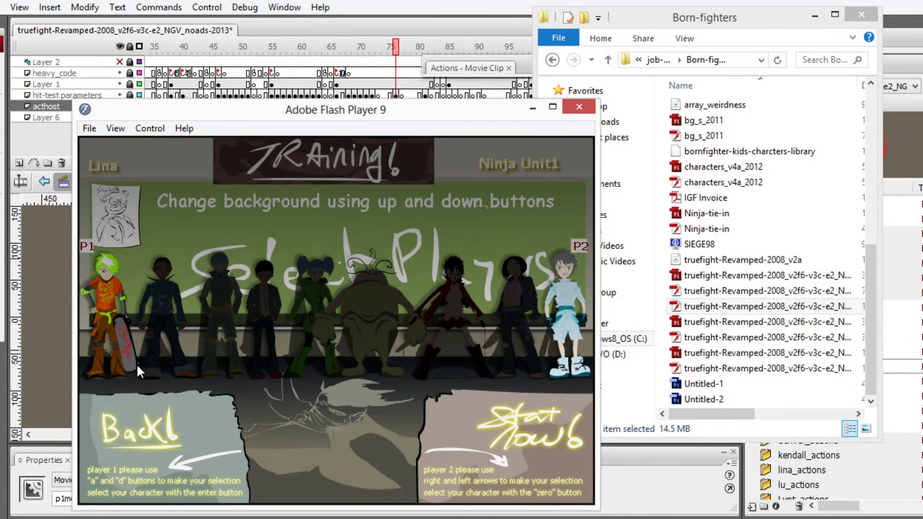
Choose the red-jacketed whip fighter for player 1 and start the training match against Ninja Unit1
key(d)
key(d)
key(d)
key(d)
key(d)
key(d)
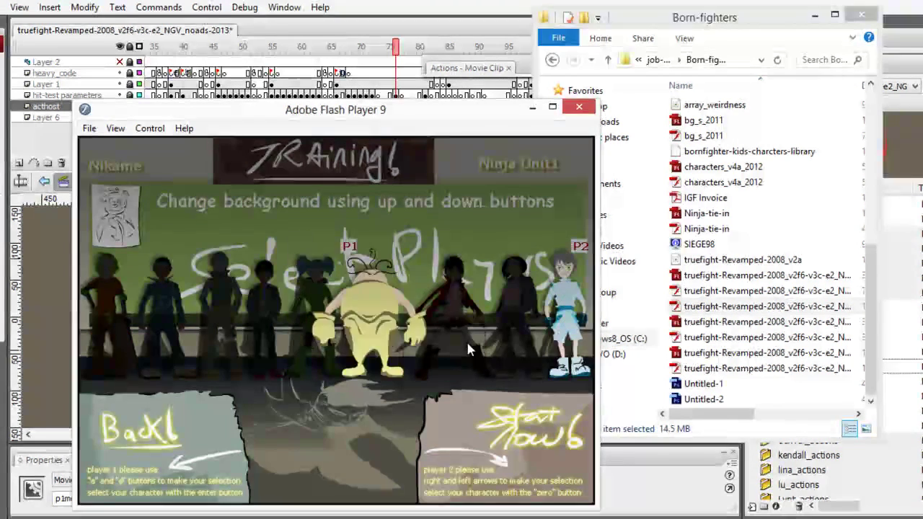
click(523, 433)
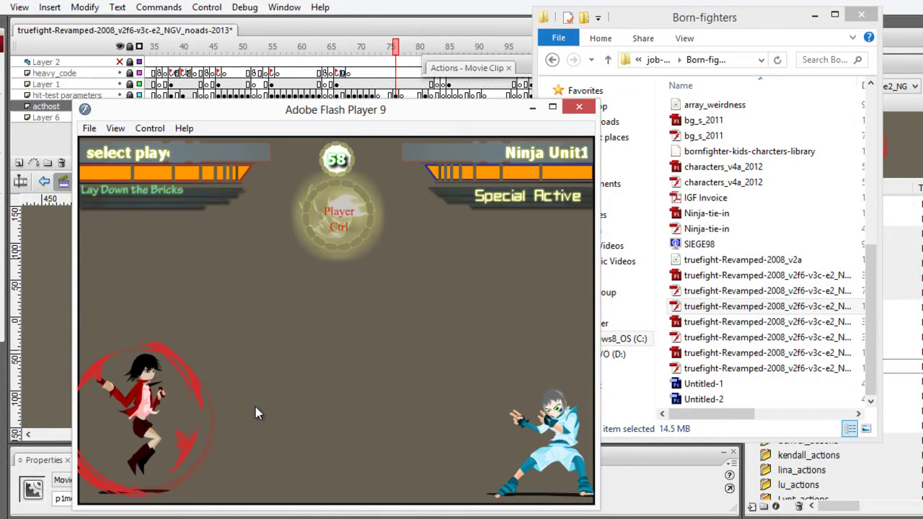
Test the whip fighter's forward and backward movement, jump and attacks in the match
key(d)
key(w)
key(j)
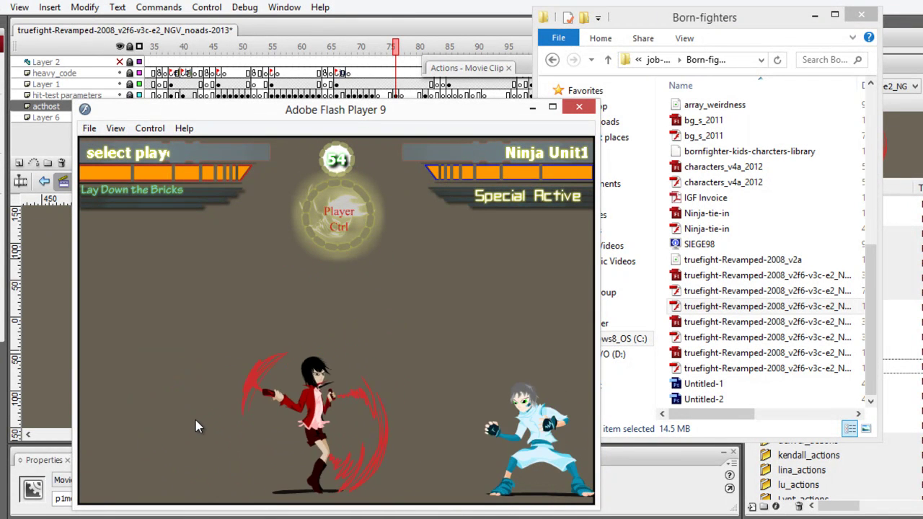
key(a)
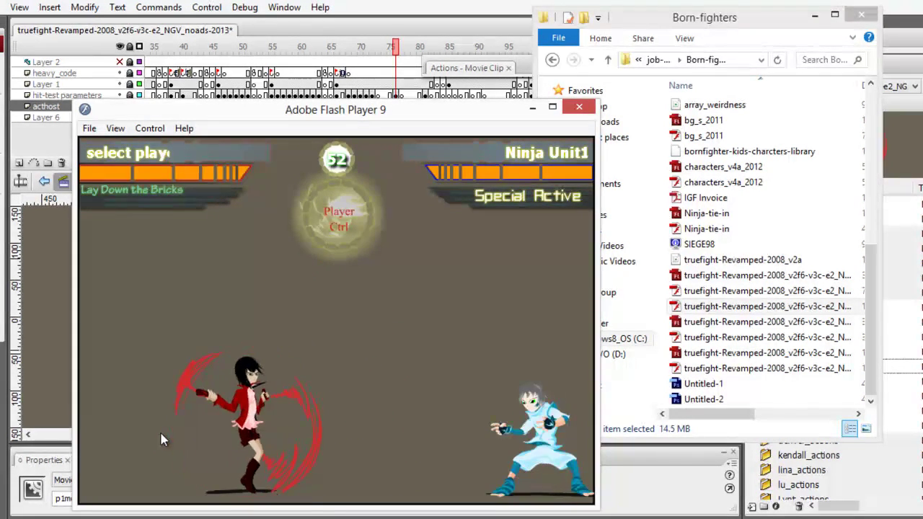
key(j)
key(j)
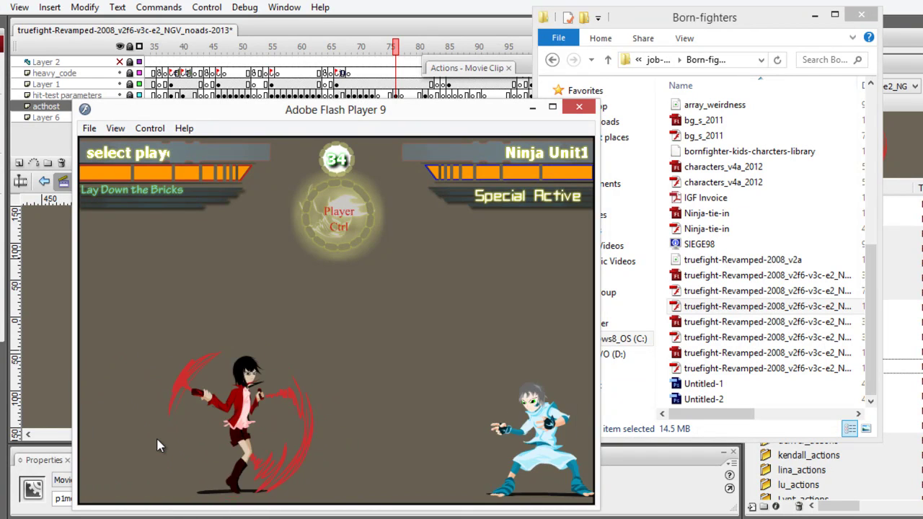
Return to player selection, start a match with Ricky as player 1 and walk him forward
click(344, 222)
click(327, 393)
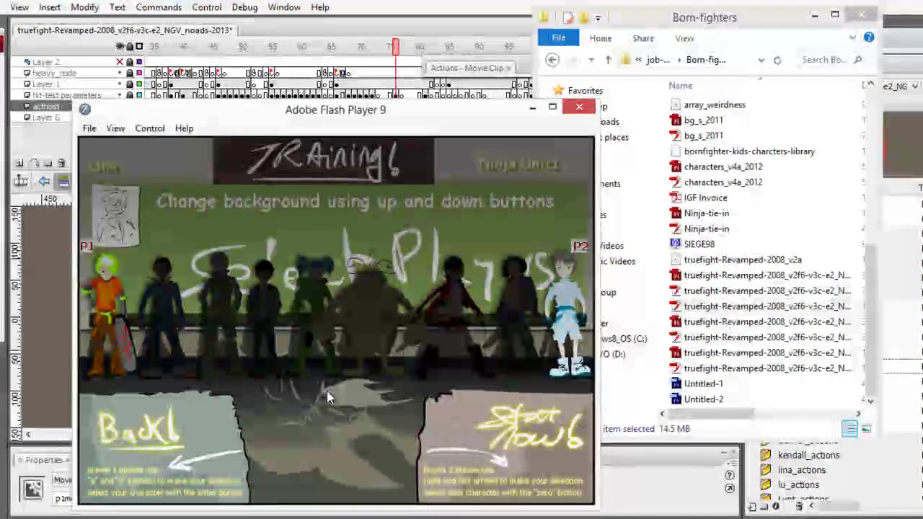
key(d)
key(d)
key(d)
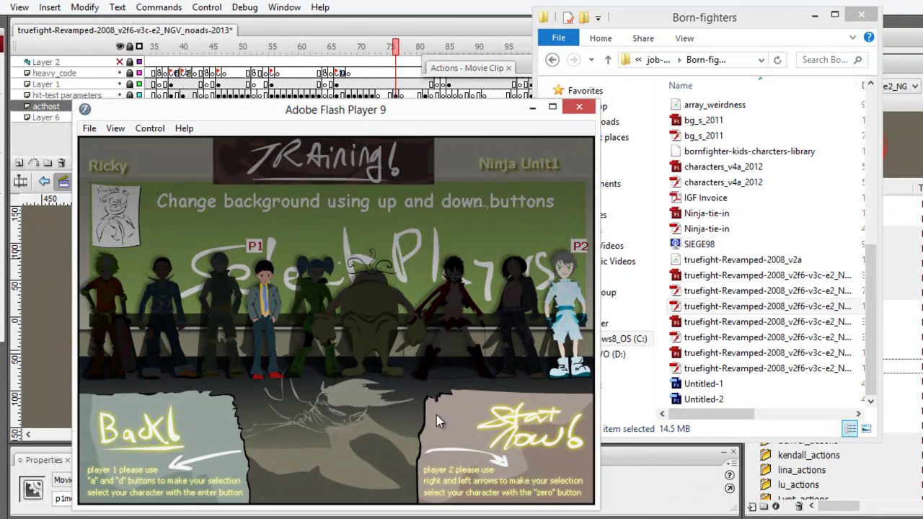
key(Return)
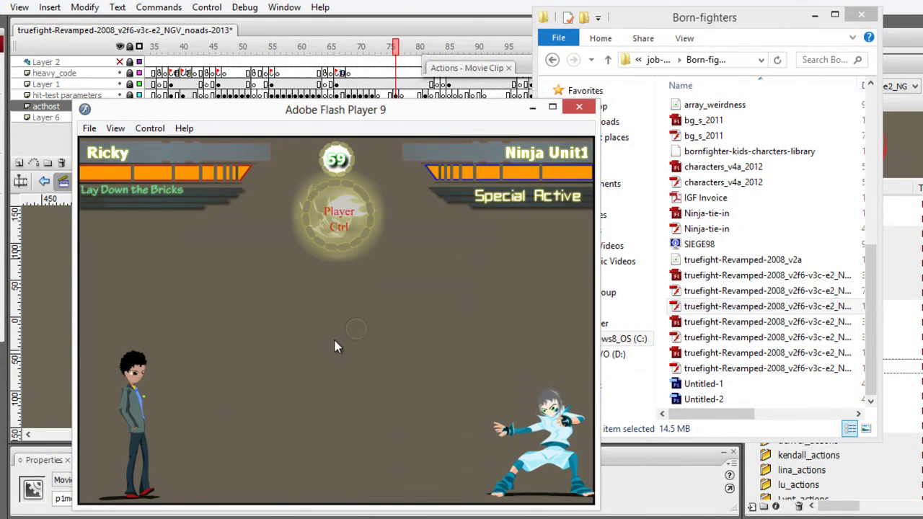
key(d)
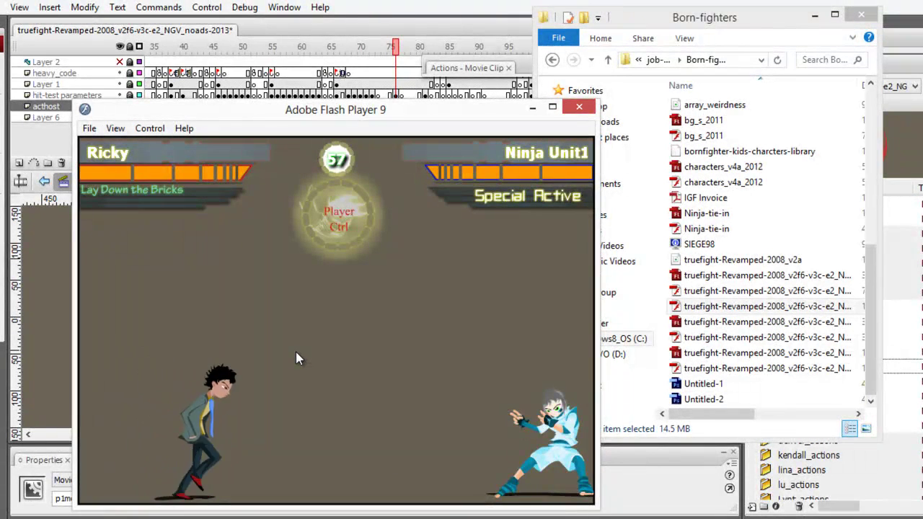
Return to player selection from the match and choose Ninja Unit1 for player 1
click(339, 216)
click(385, 389)
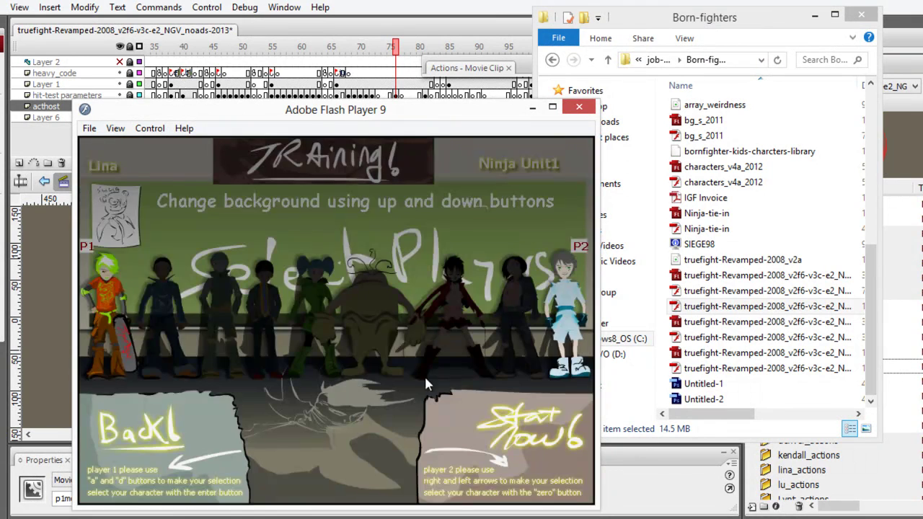
key(d)
key(d)
key(d)
key(d)
key(d)
key(d)
key(d)
key(d)
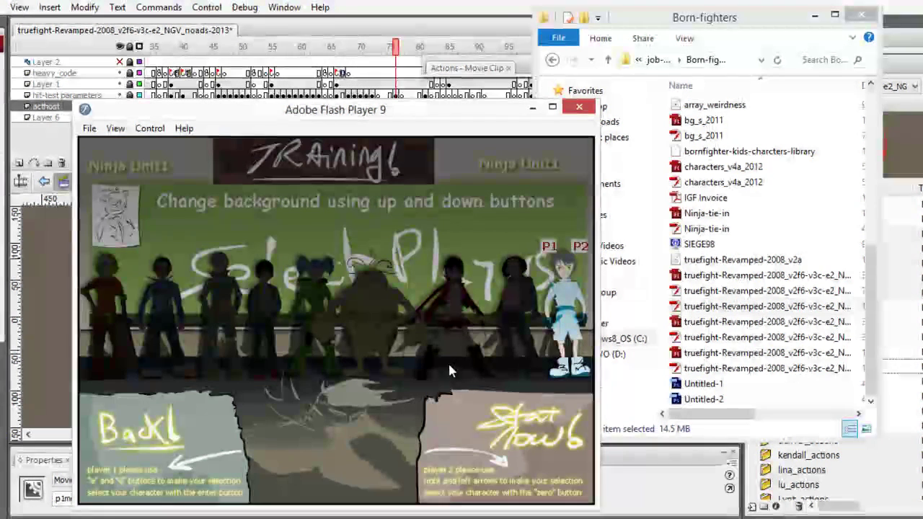
Choose Denver for player 2 and start the training match
key(Left)
key(Left)
key(Left)
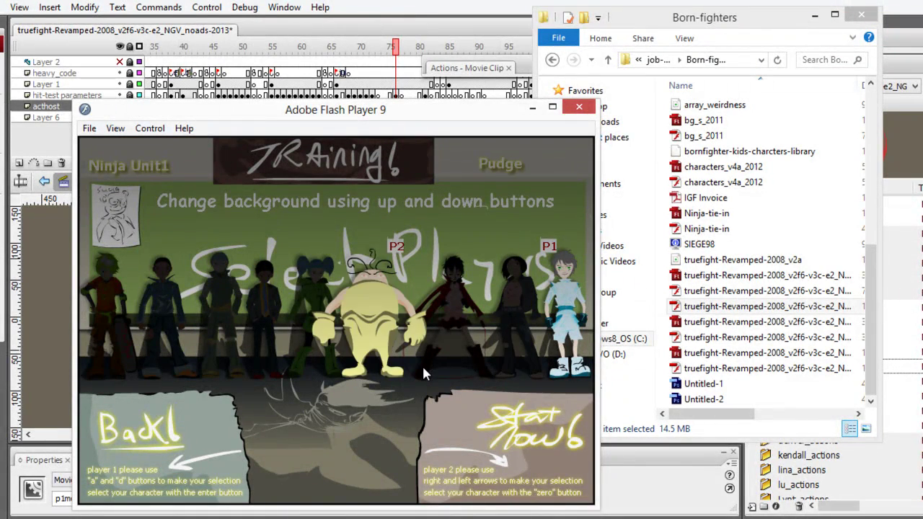
key(Right)
key(Right)
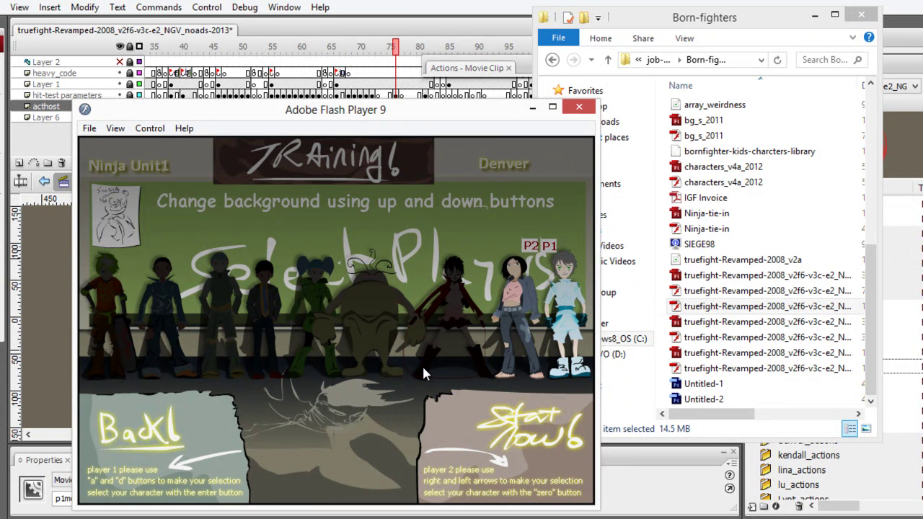
click(484, 417)
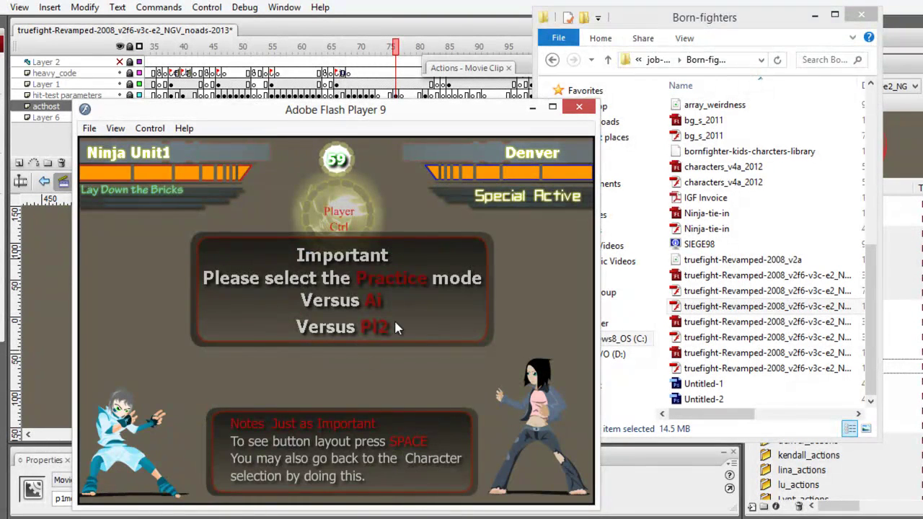
Set the practice mode to Versus Pl2 and test Ninja Unit1's movement and attacks while advancing on Denver
click(346, 327)
key(d)
key(a)
key(d)
key(d)
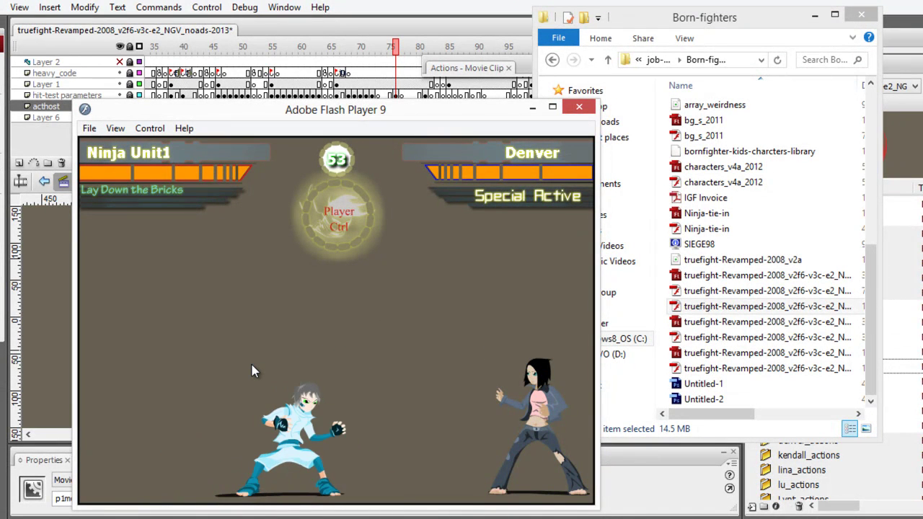
key(k)
key(d)
key(k)
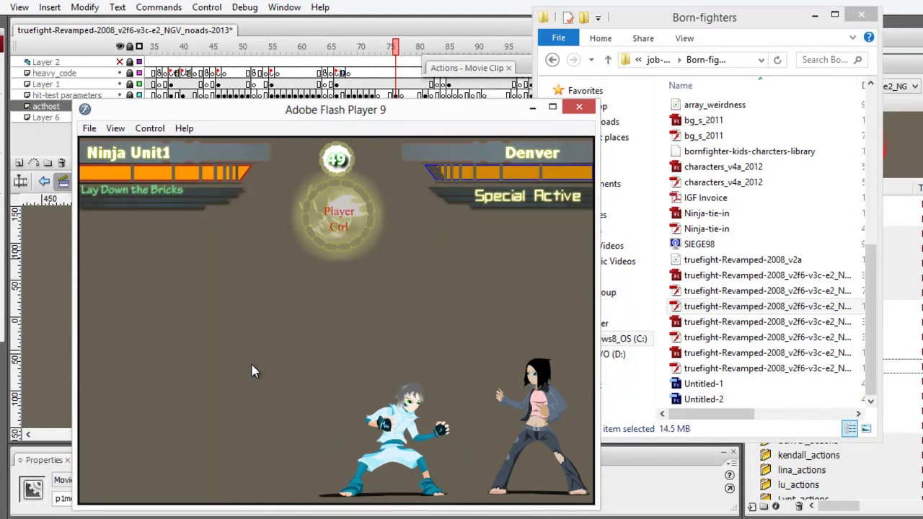
key(d)
key(k)
Open the player controls menu, go to character selection and close the Flash Player game window
click(295, 204)
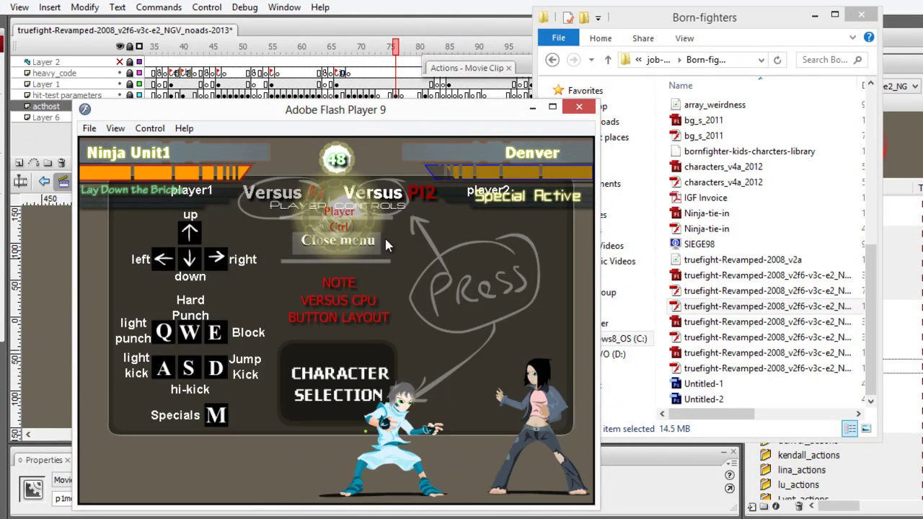
click(371, 372)
click(579, 107)
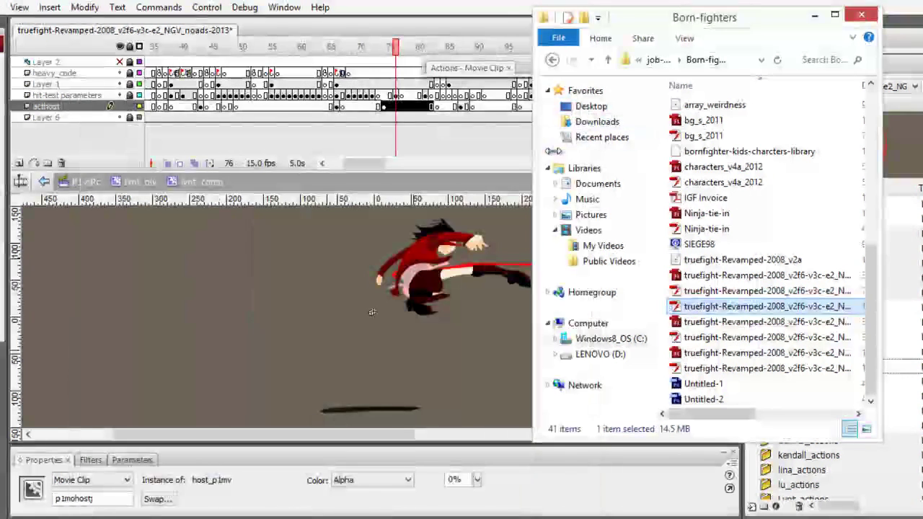
Leave the character symbol for the P1vsPc scene and show its whole fighter selection stage
click(88, 183)
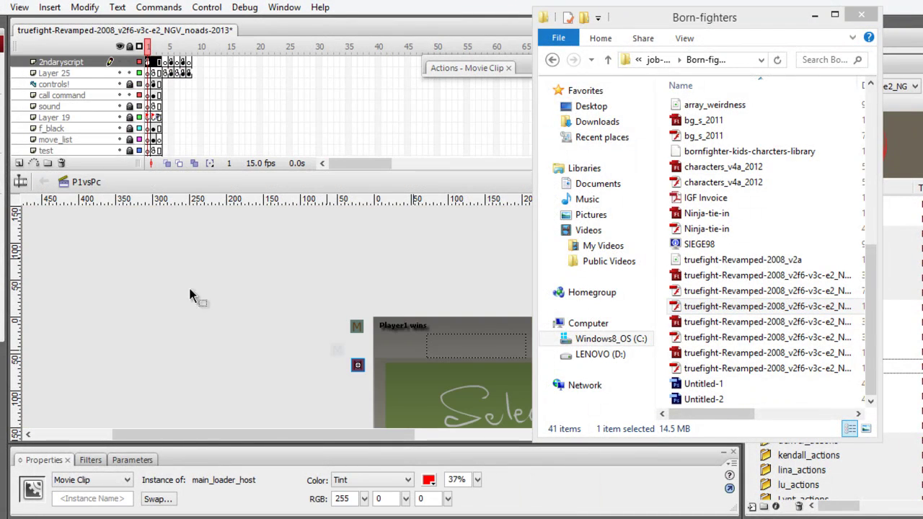
click(384, 274)
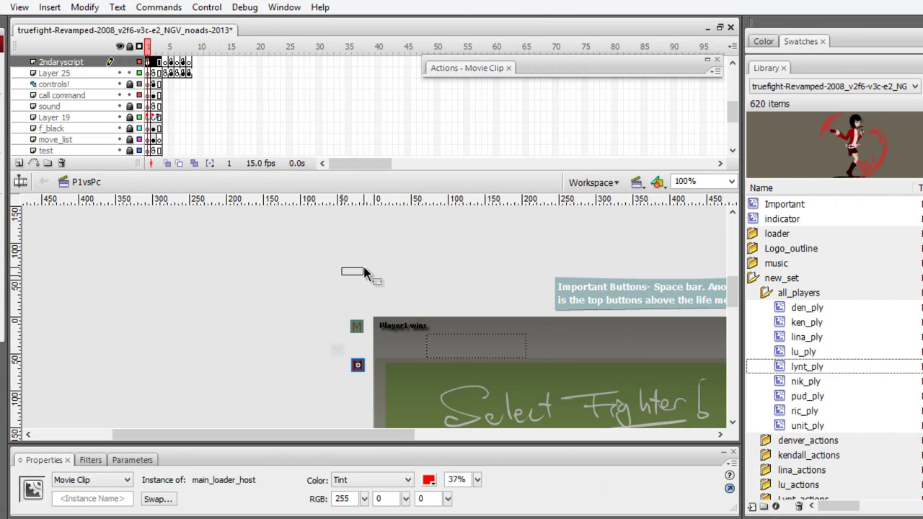
click(364, 266)
key(ctrl+2)
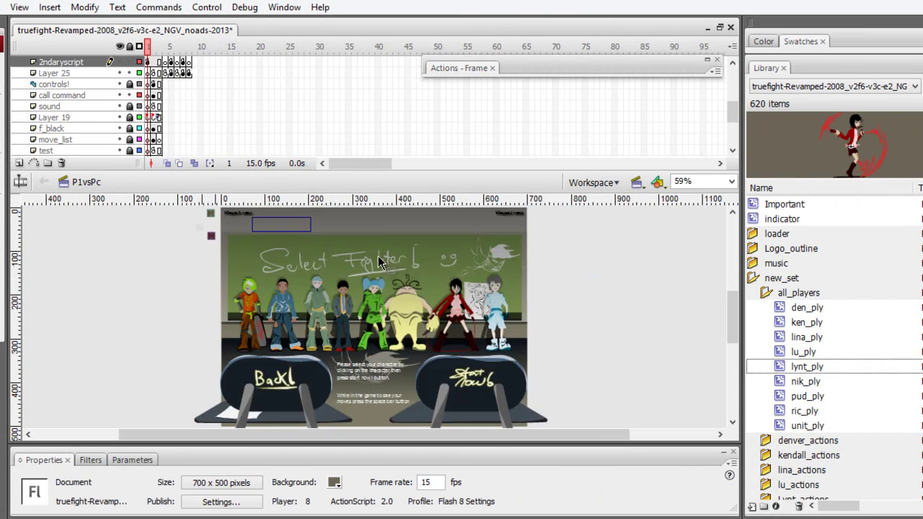
Compare frames 1 and 2 of the 2ndaryscript layer, ending on frame 1
click(148, 63)
click(152, 62)
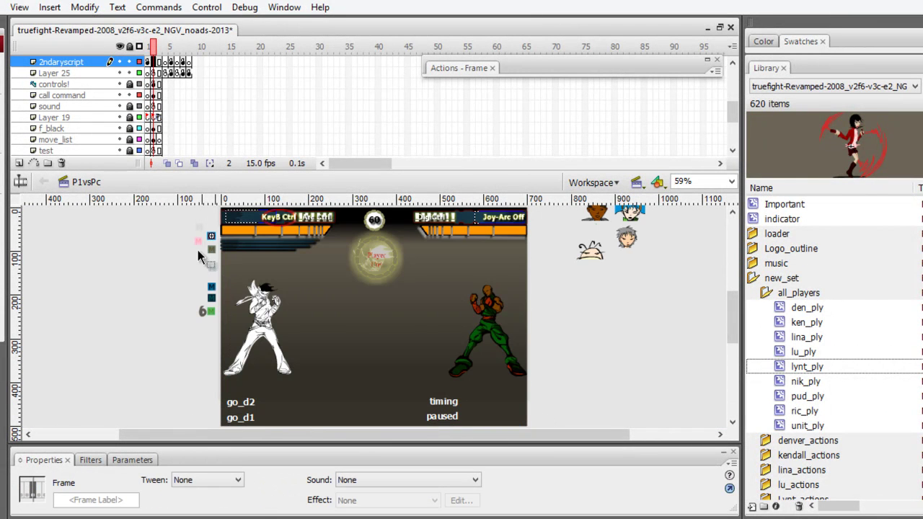
click(148, 62)
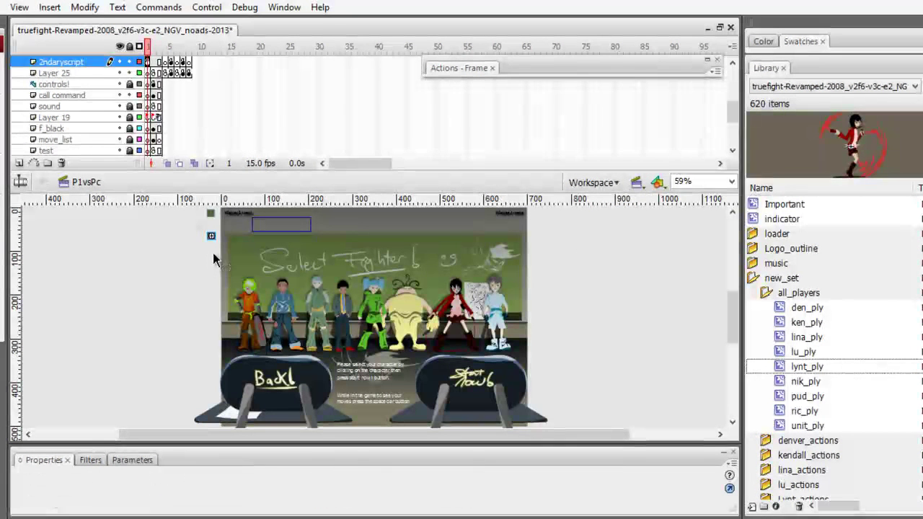
Select the host clips beside frame 1's stage, and view the frame scripts of 2ndaryscript frame 1 and monitor frame 2
click(179, 213)
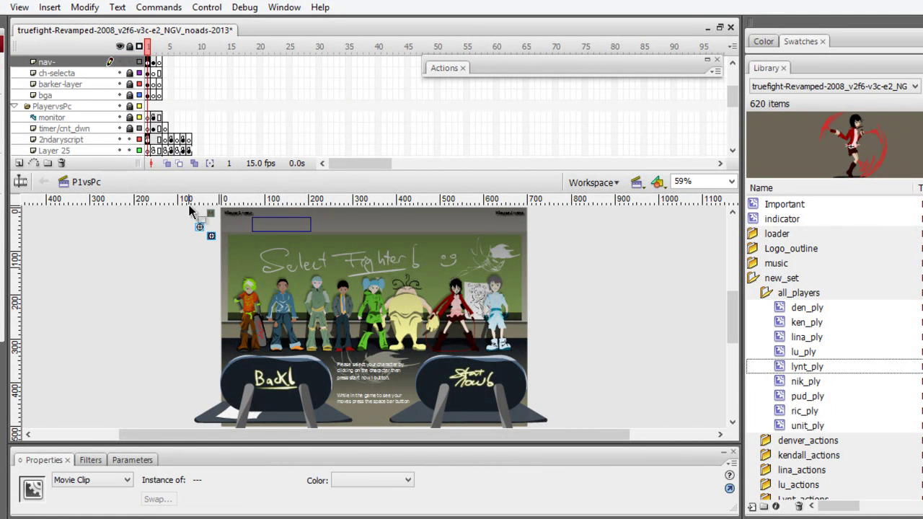
click(195, 216)
click(139, 142)
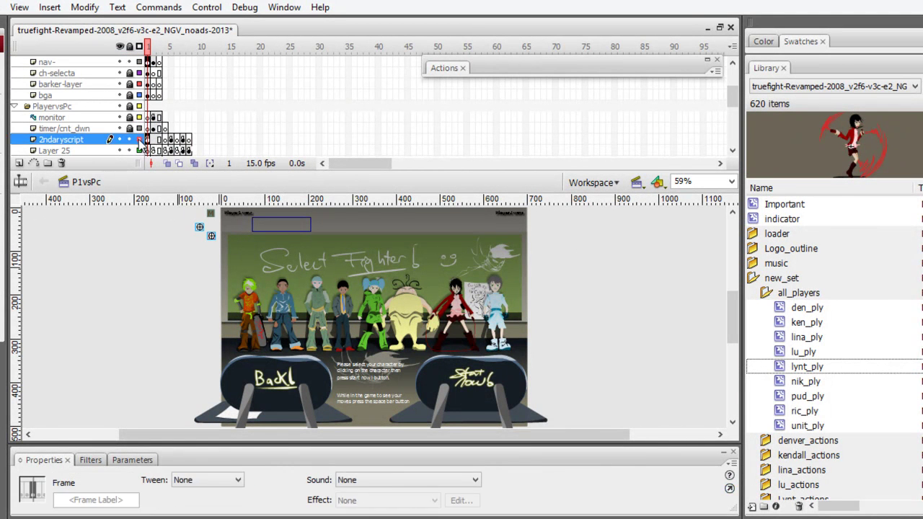
click(195, 282)
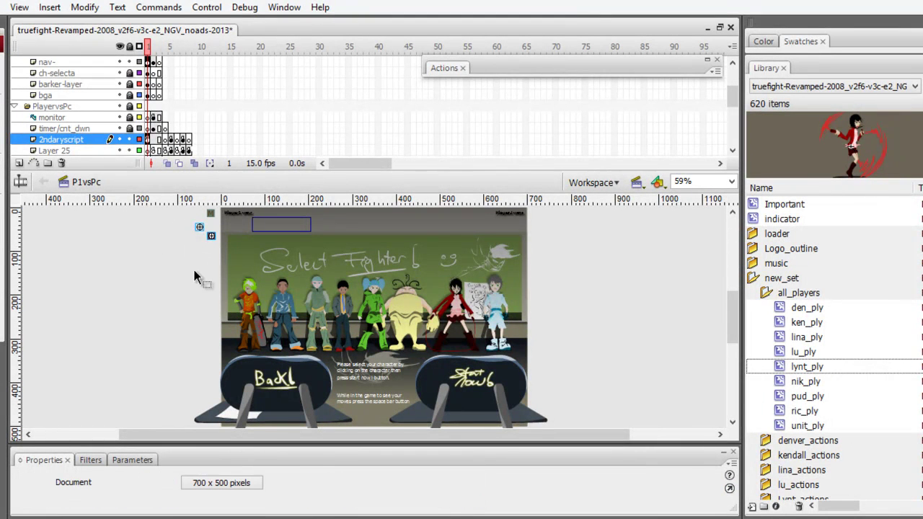
click(534, 70)
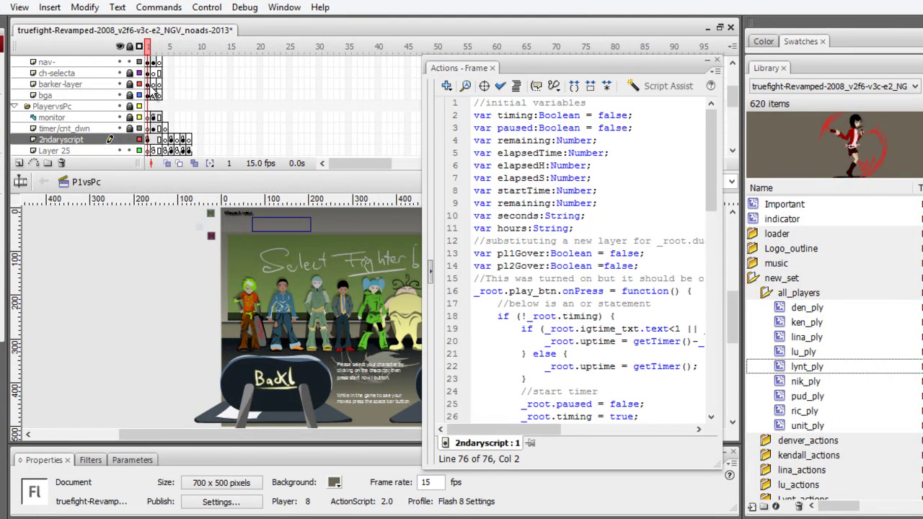
click(154, 117)
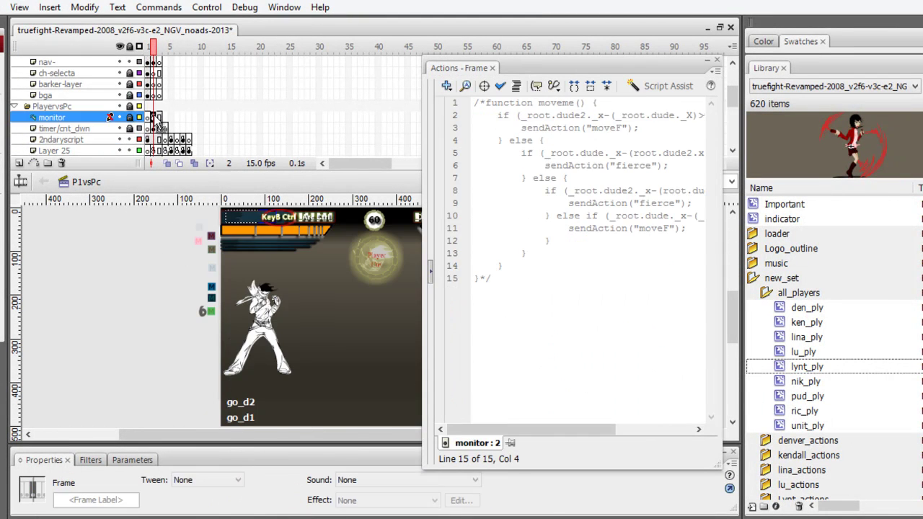
Examine the pinky host clip beside the frame 2 stage, viewing its glow filter script
click(204, 249)
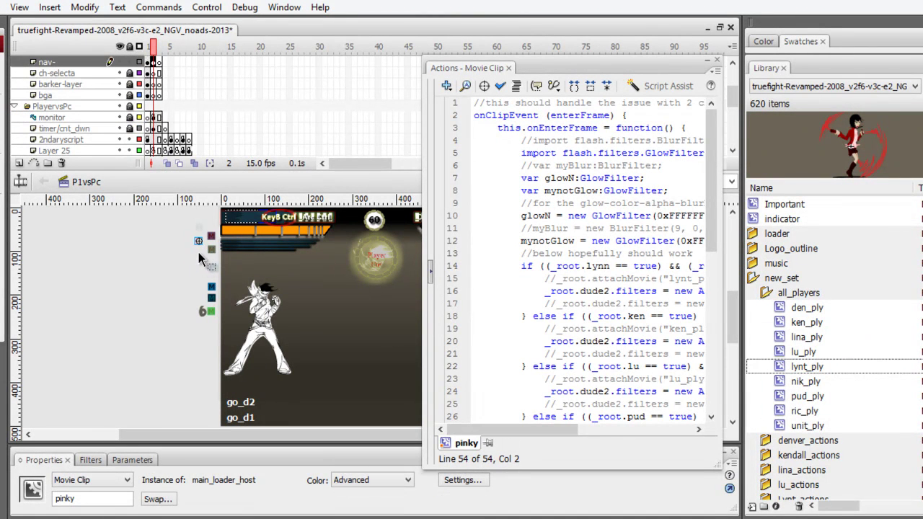
key(z)
click(220, 321)
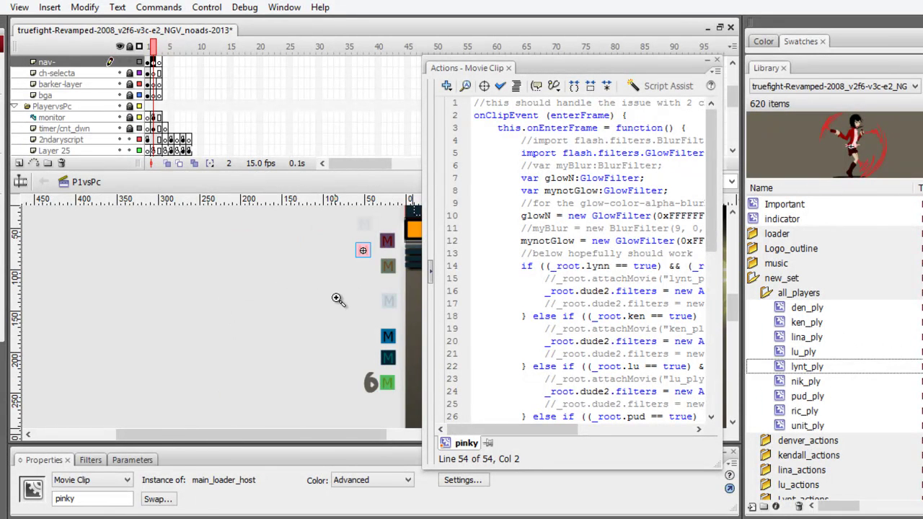
drag(327, 311, 142, 331)
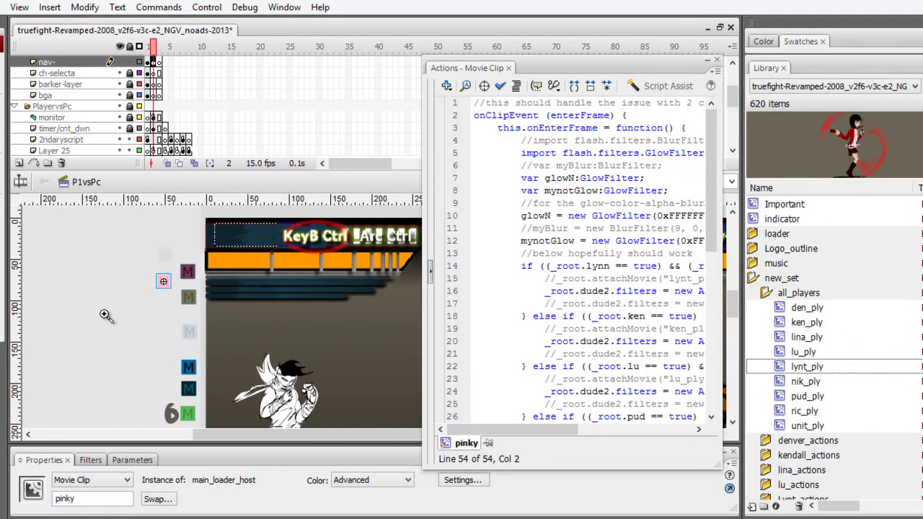
key(v)
click(170, 300)
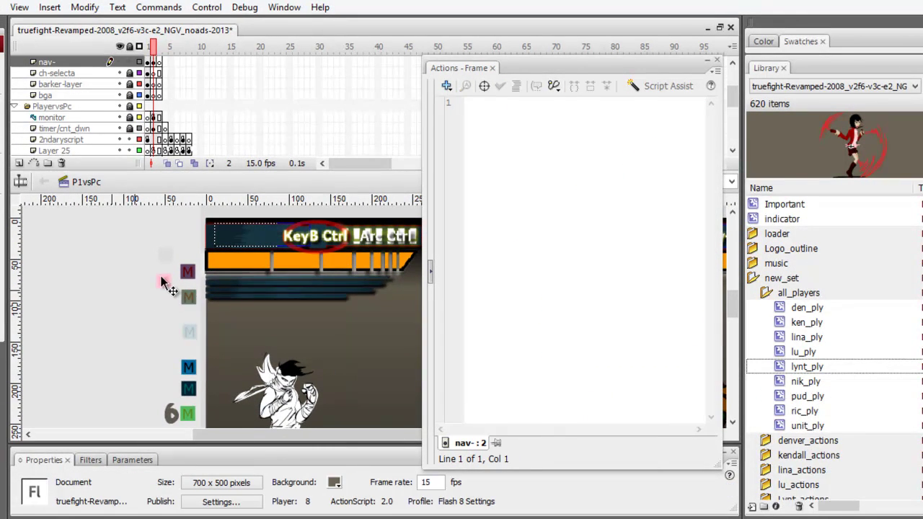
click(164, 281)
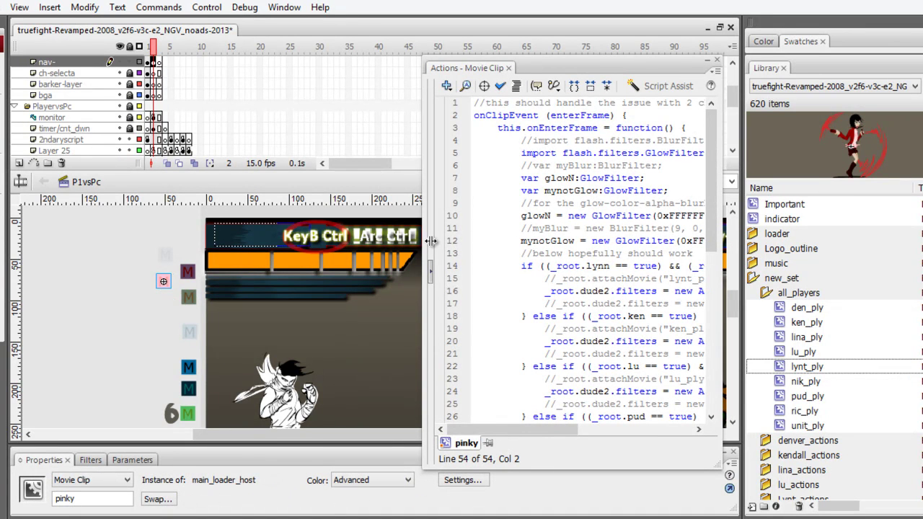
Read the maroon host clip's script to its lessthan0 function and highlight the gameover1 and go1_txt lines
click(187, 271)
drag(710, 176, 710, 312)
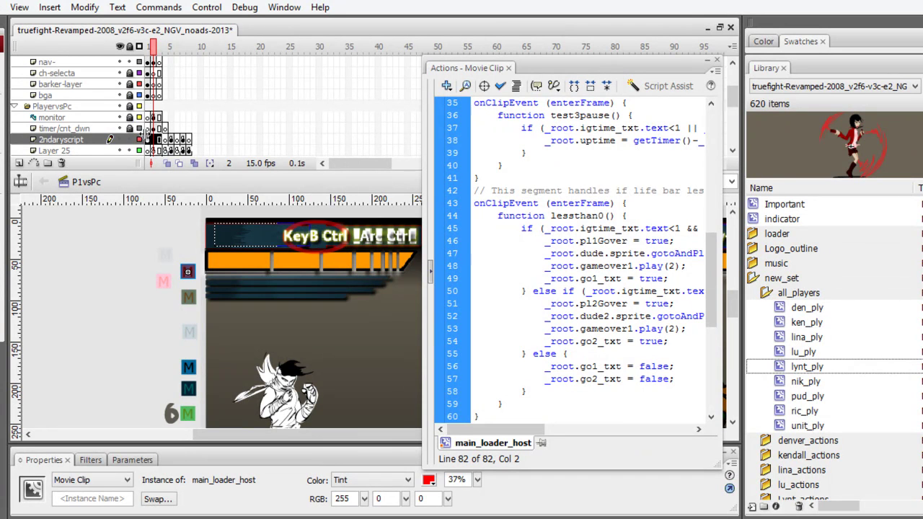
click(129, 138)
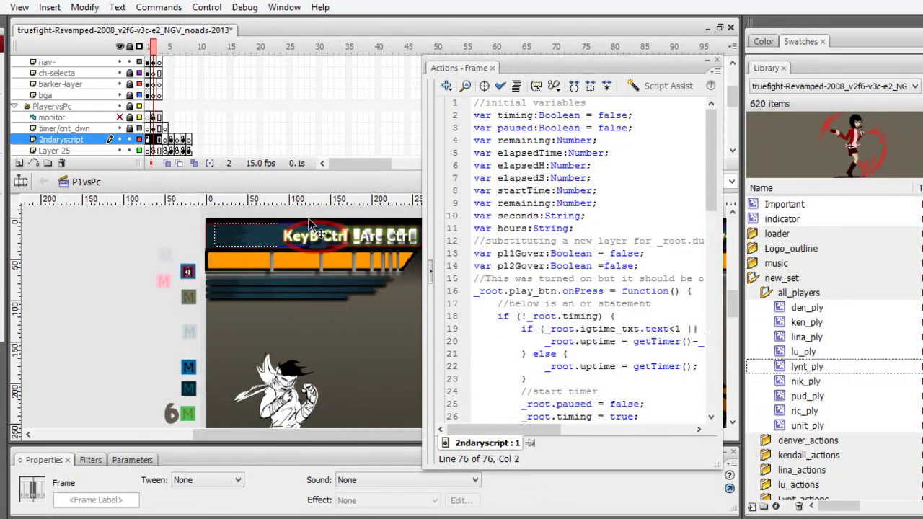
click(189, 272)
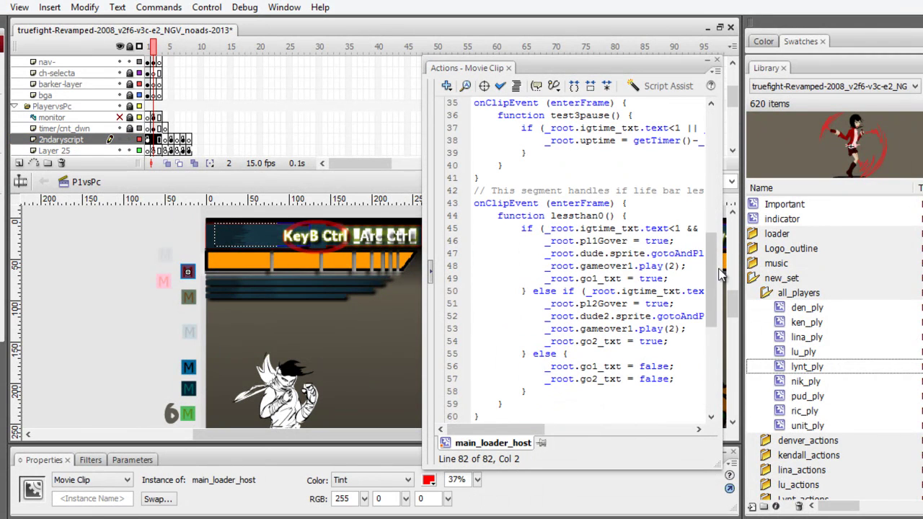
drag(686, 266, 581, 274)
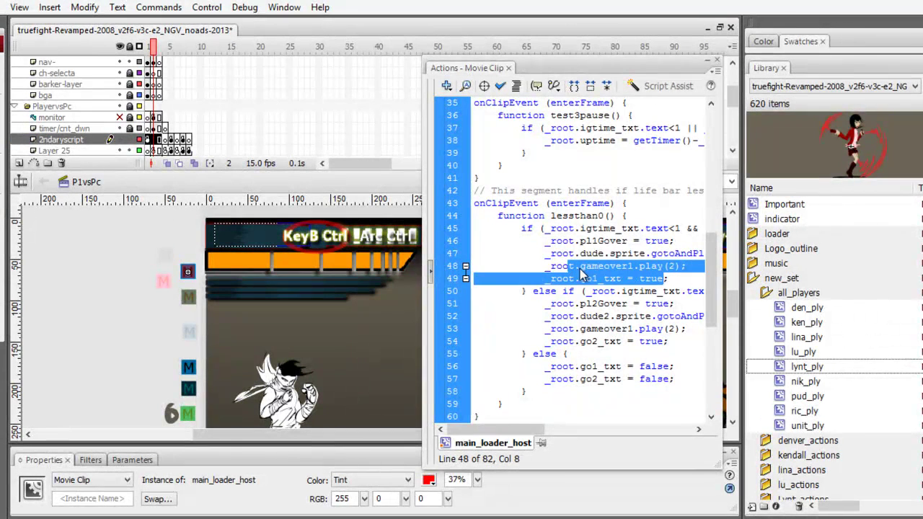
Read the hit-test debug script of the brown host clip and the movement and key-tracking script of the pale blue one, widening the script editor
click(189, 298)
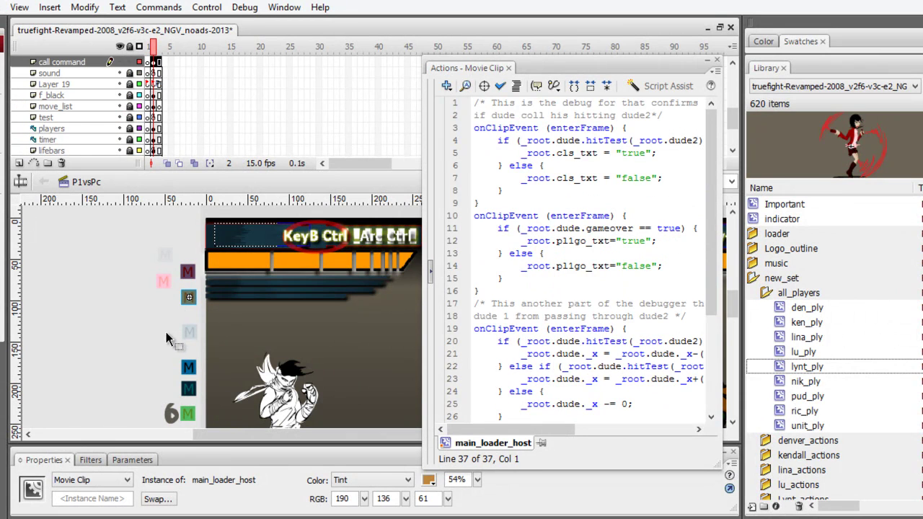
drag(714, 283, 712, 371)
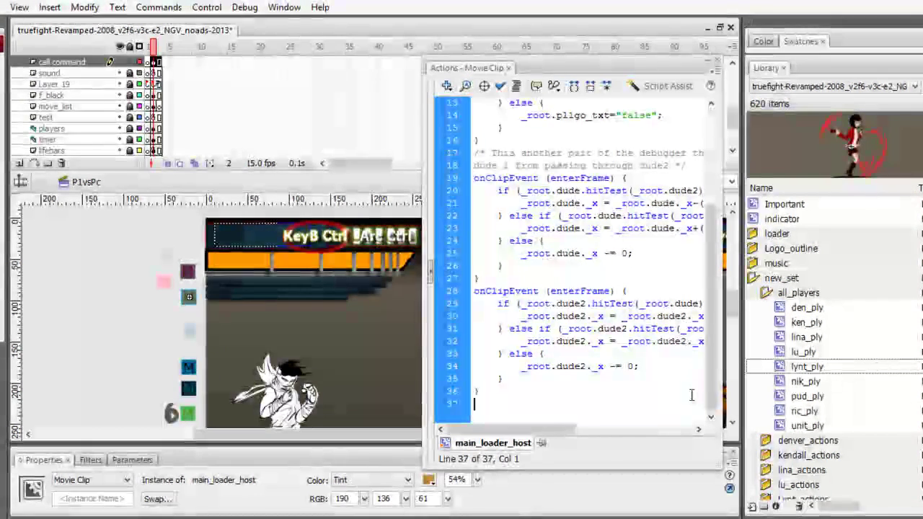
click(189, 332)
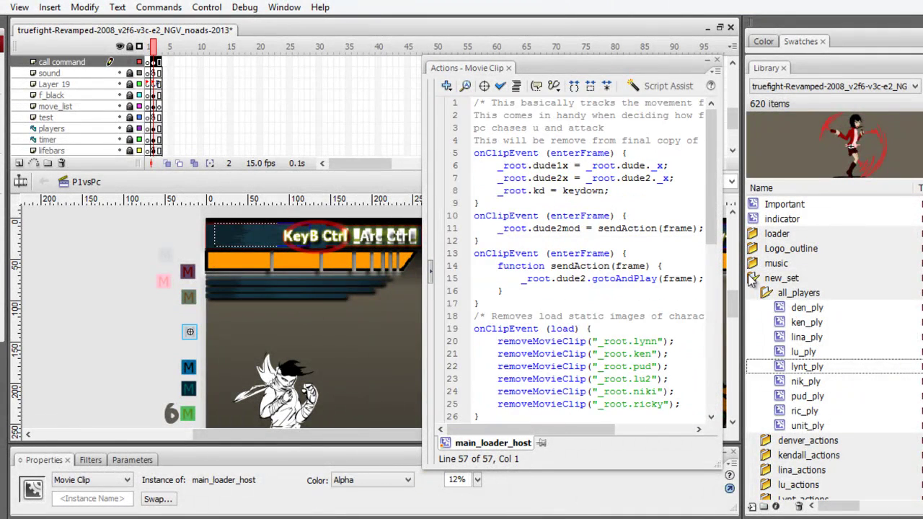
drag(725, 226, 730, 276)
drag(685, 249, 713, 323)
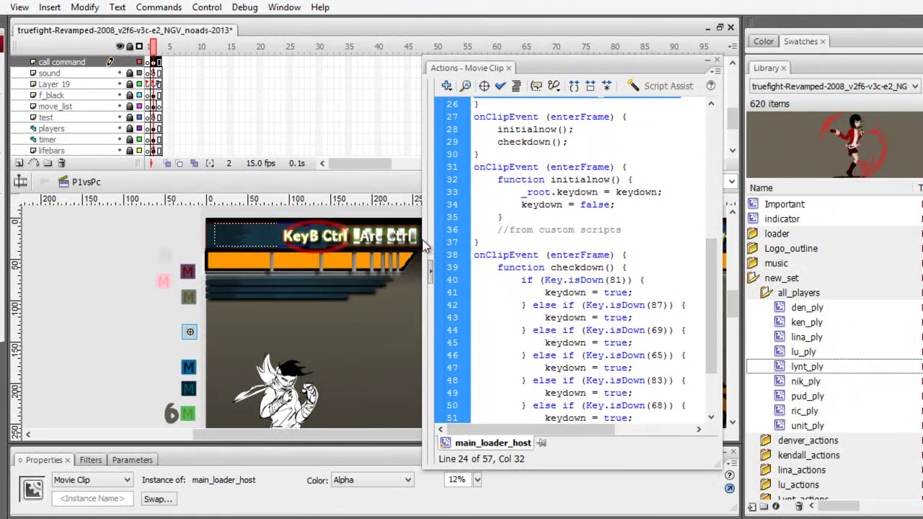
drag(425, 248, 282, 247)
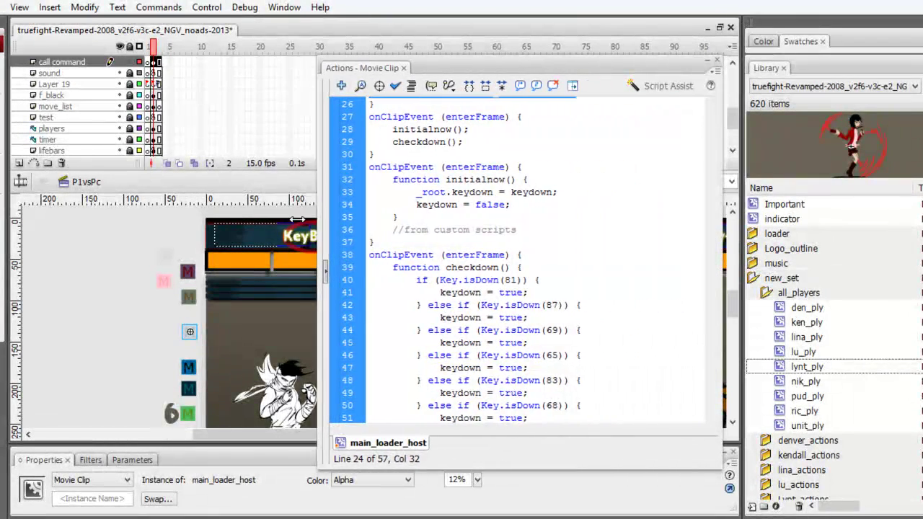
drag(702, 272, 682, 336)
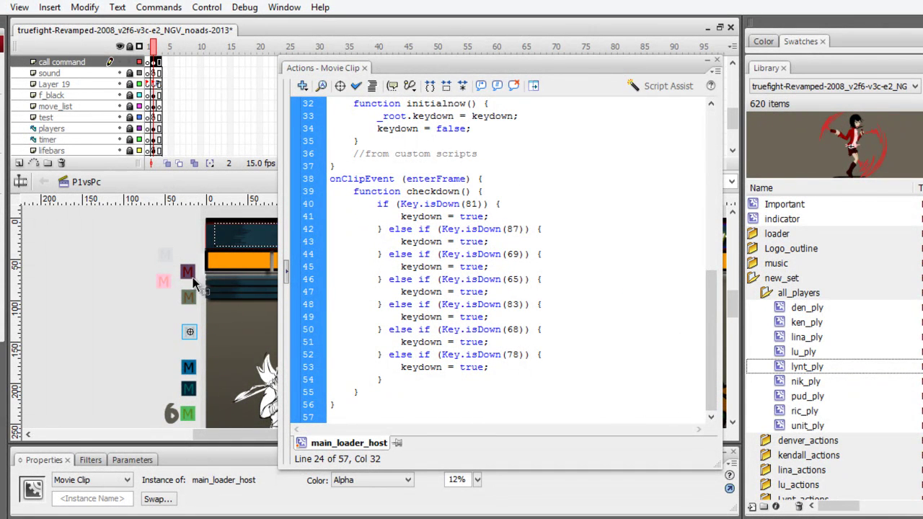
Display the script of the main_plvspc_host clip and highlight the p1SHost and P1LAhost names in its attachMovie lines
click(185, 353)
click(188, 368)
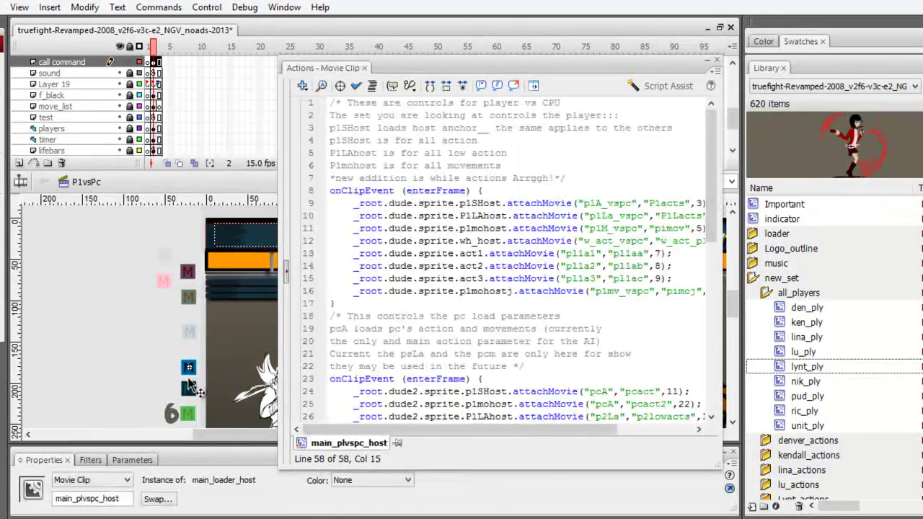
drag(711, 209, 696, 196)
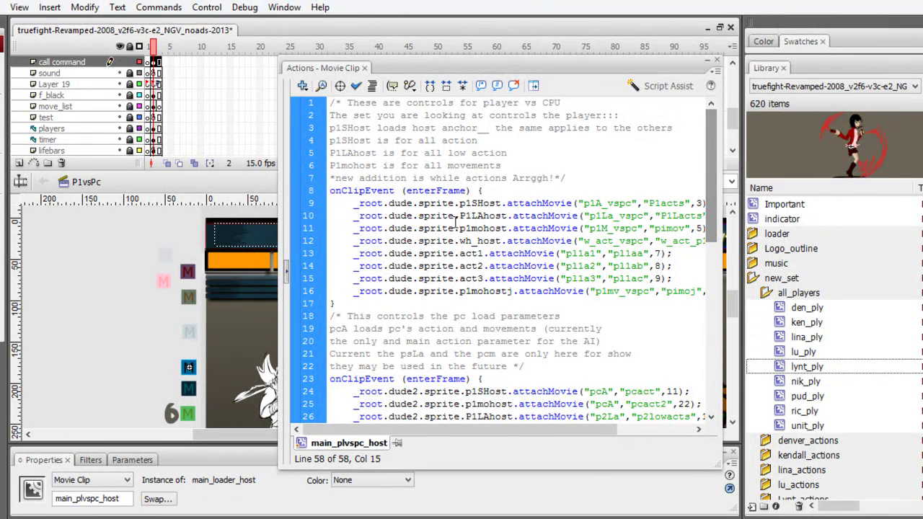
drag(460, 204, 502, 208)
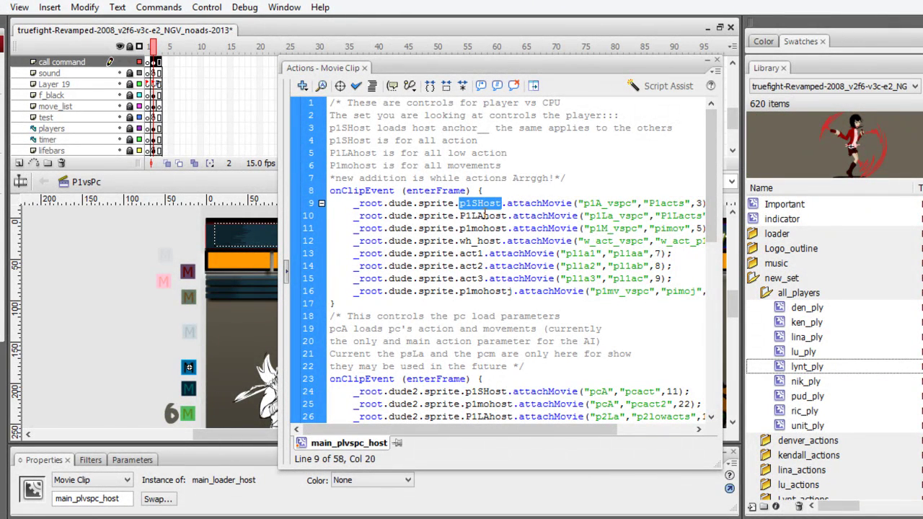
drag(459, 216, 514, 219)
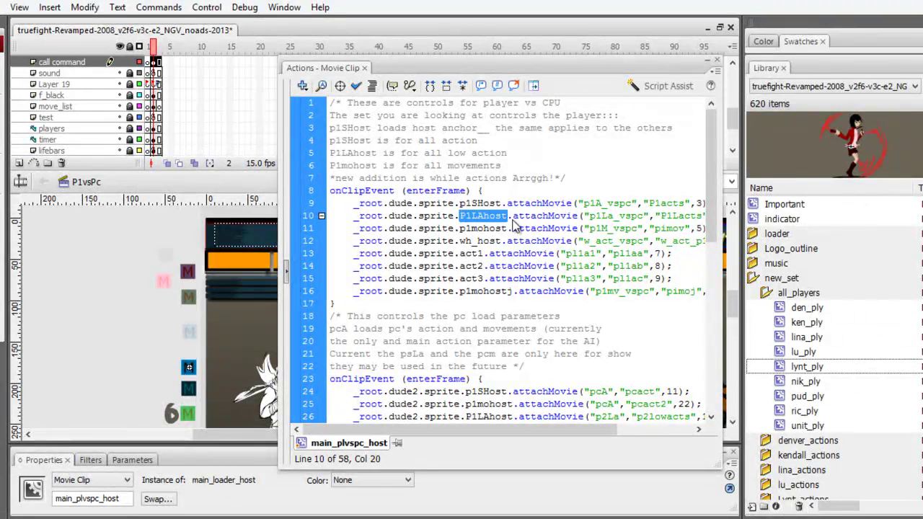
click(483, 203)
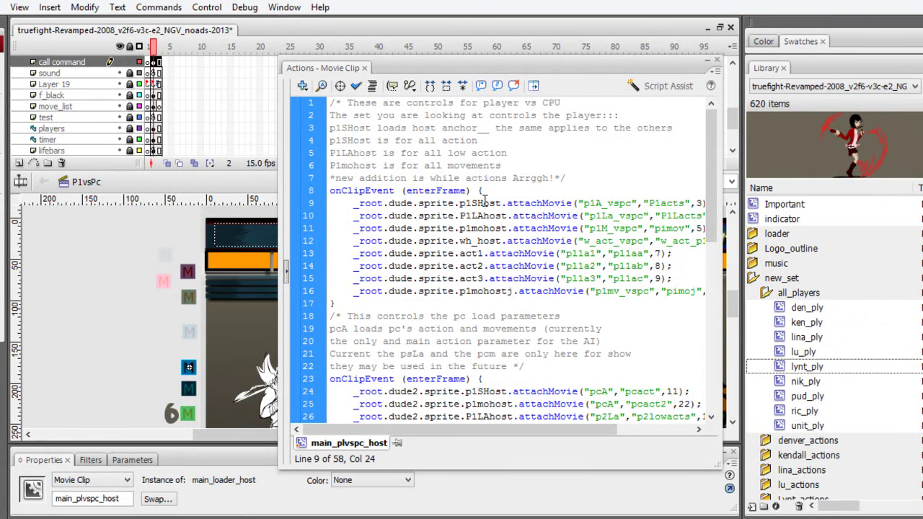
drag(467, 216, 474, 216)
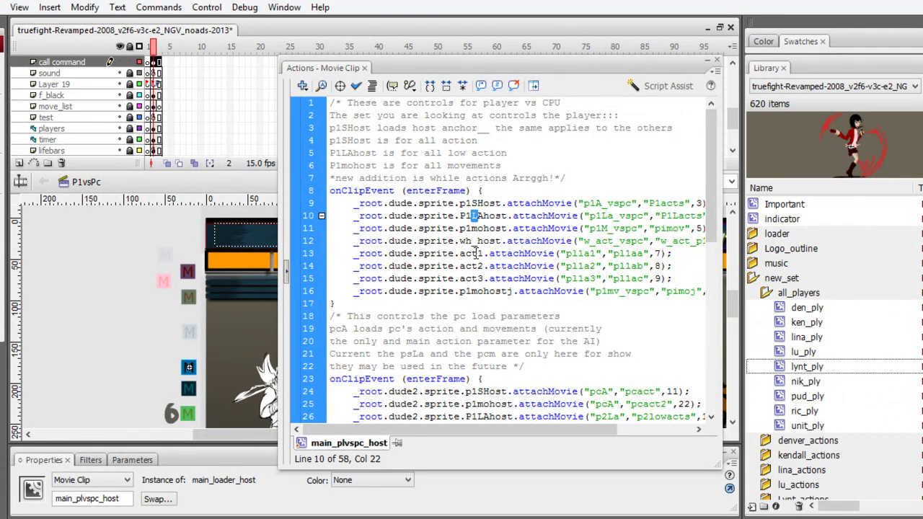
Point out the p1mohost, wh_host, act1 to act3 and p1mohostj attachMovie lines in the main_plvspc_host script
drag(507, 229, 460, 240)
click(482, 230)
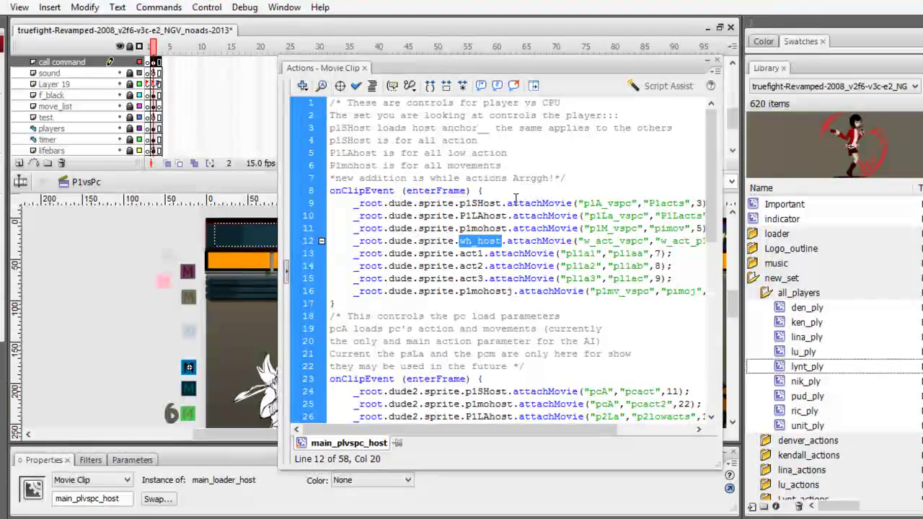
click(475, 255)
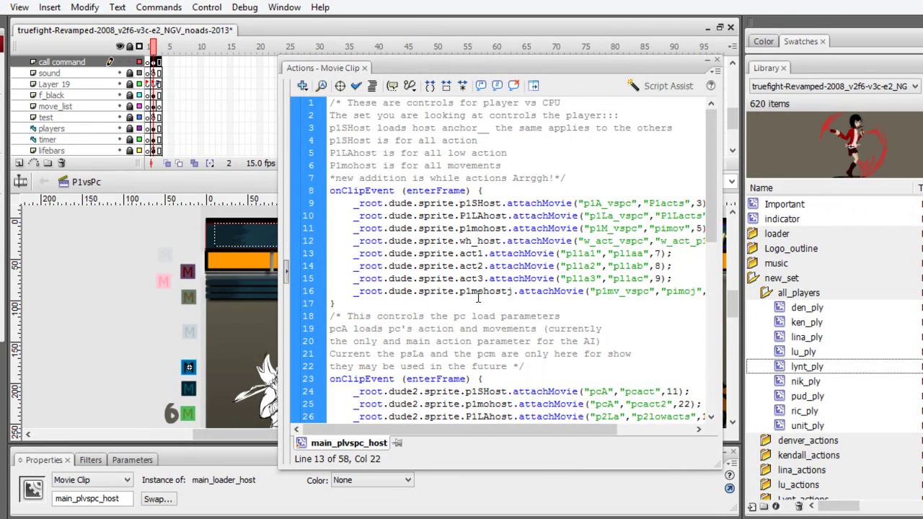
drag(485, 266, 467, 287)
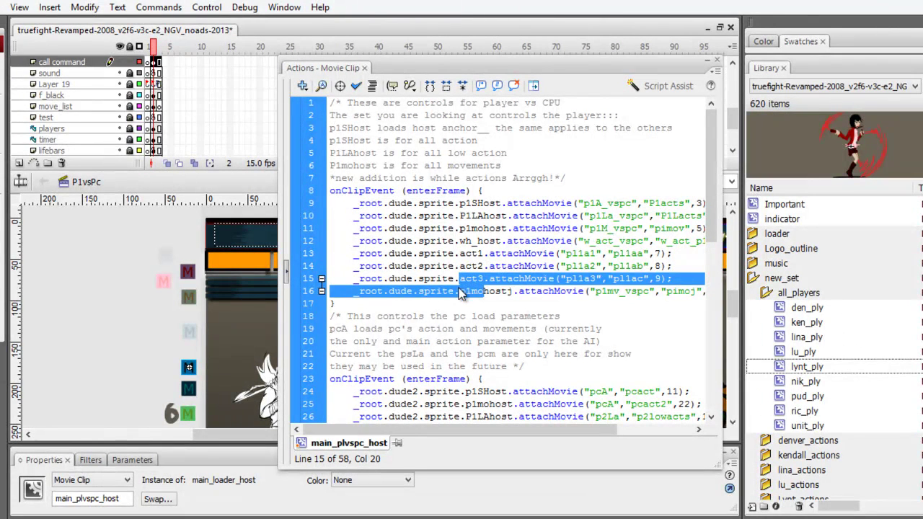
click(490, 262)
drag(485, 254, 457, 298)
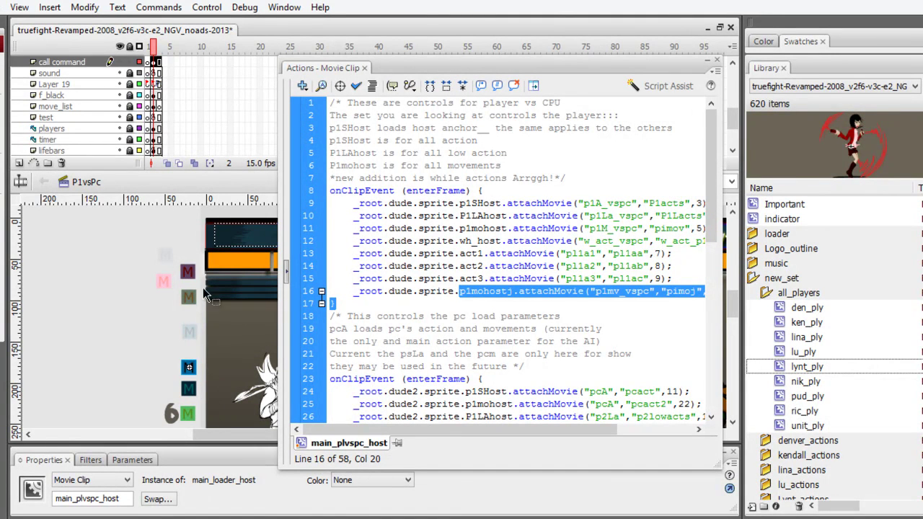
Display the background scale script of the green host clip, an instance of main_loader_host
click(173, 368)
click(210, 356)
click(188, 415)
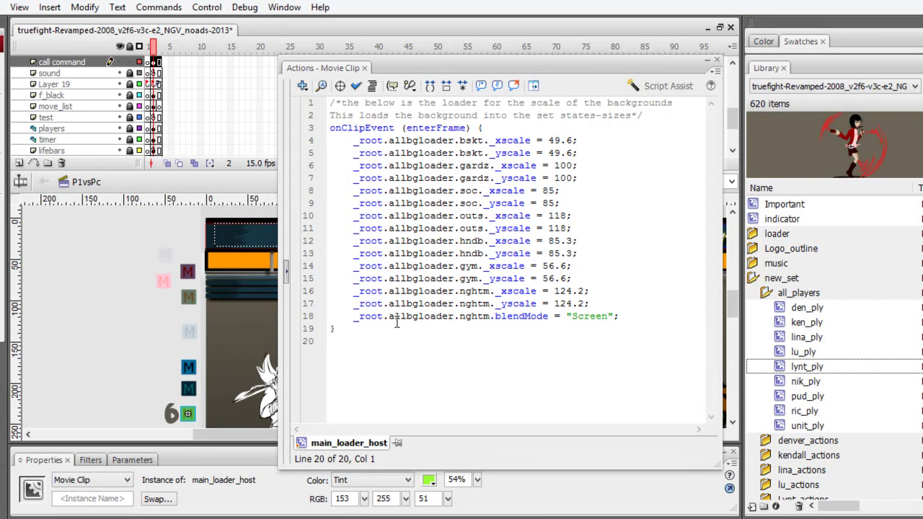
Open the reflip clip, read its frame 2 and 3 scripts, highlighting the removeMovieClip lines, and return to the P1vsPc scene
click(127, 376)
click(171, 415)
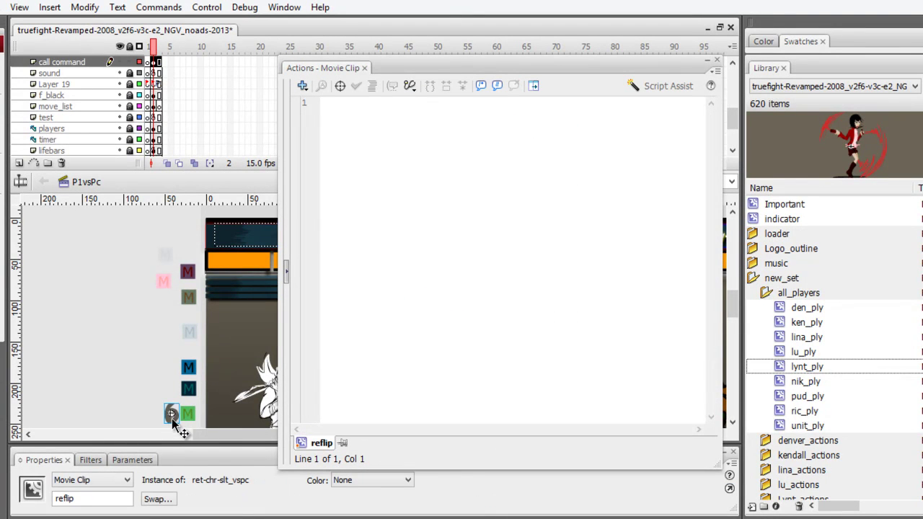
double_click(172, 421)
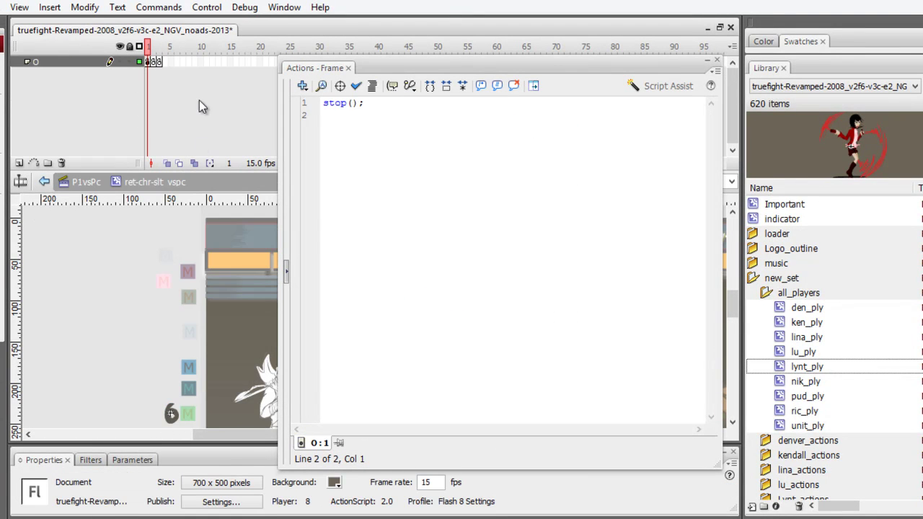
click(154, 62)
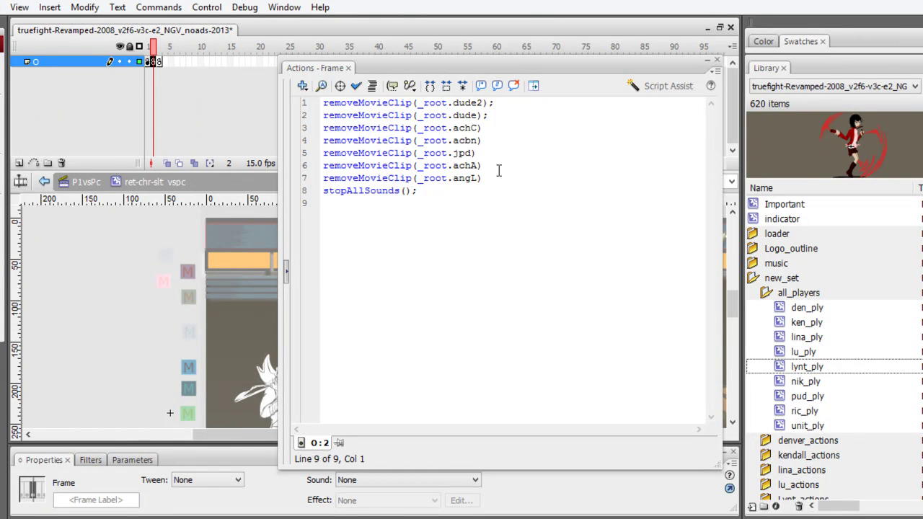
drag(482, 178, 333, 92)
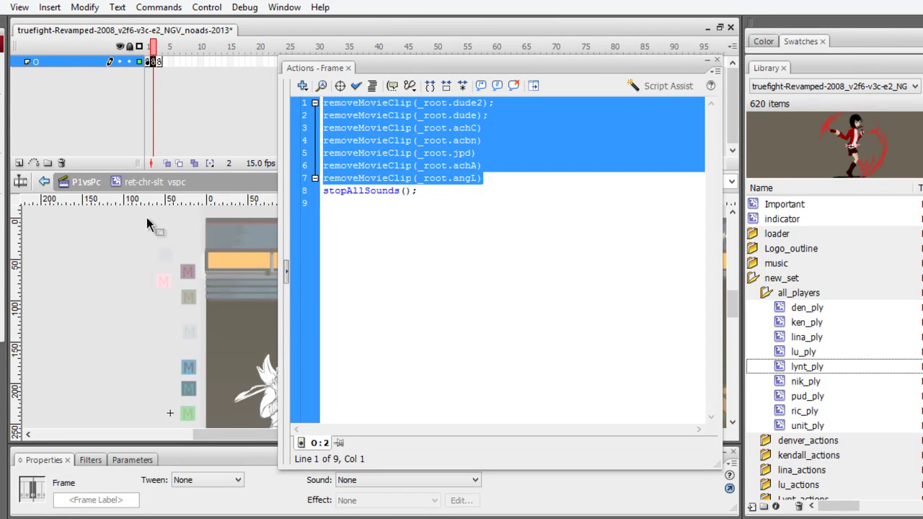
click(160, 61)
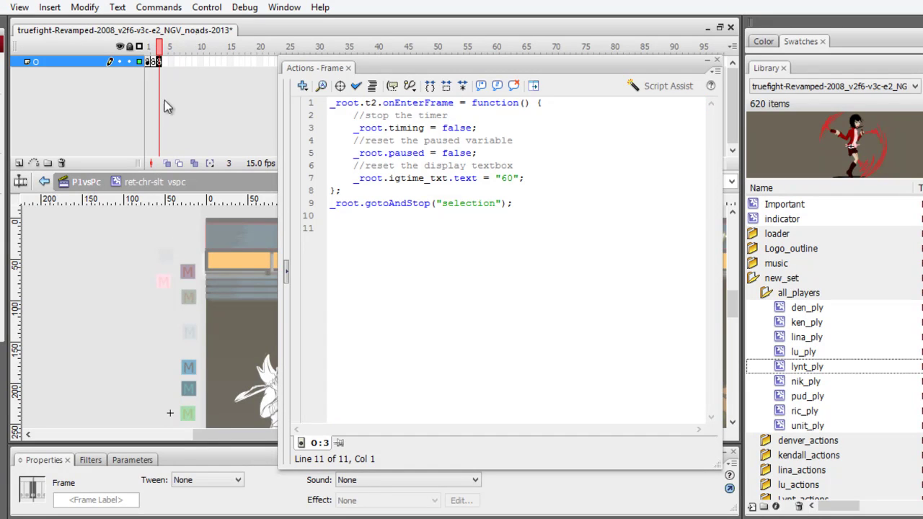
double_click(137, 262)
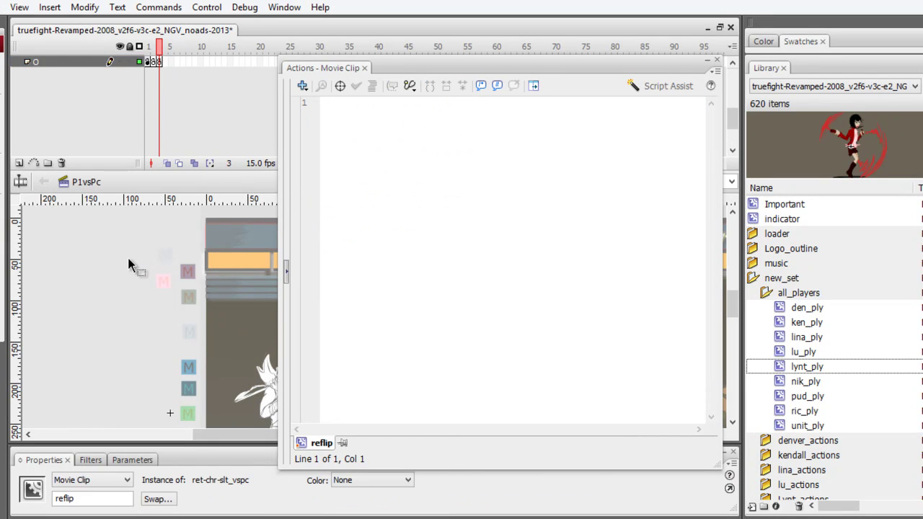
Collapse the script editor and look over the whole P1vsPc stage at frame 2 of the move_list layer
click(539, 65)
scroll(735, 310, down, 3)
drag(735, 321, 710, 338)
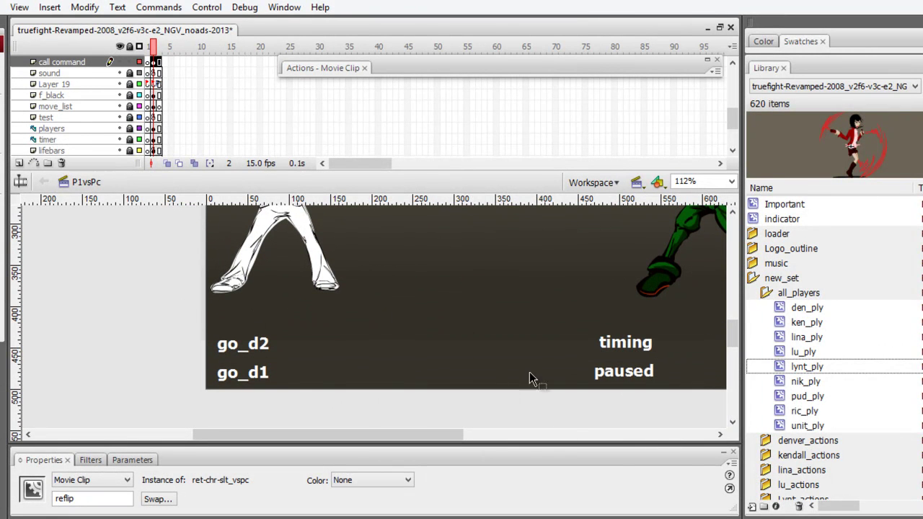
drag(737, 339, 737, 300)
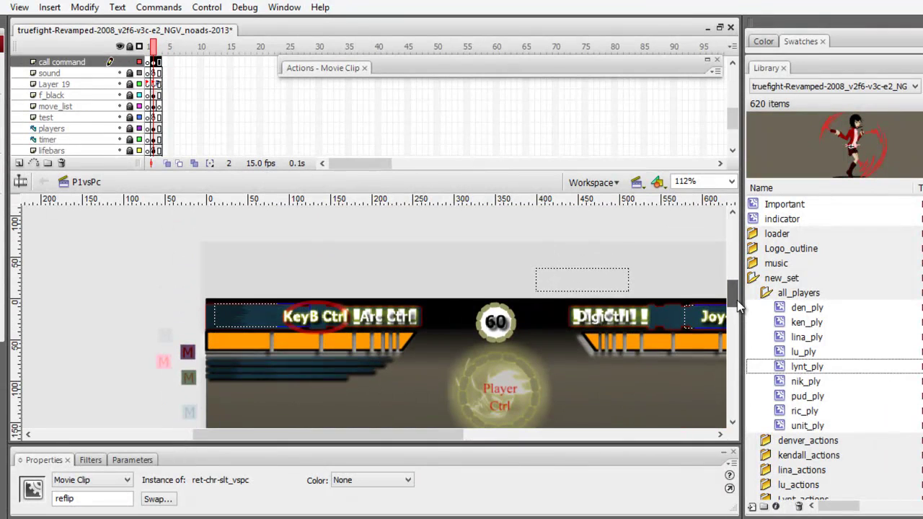
click(154, 106)
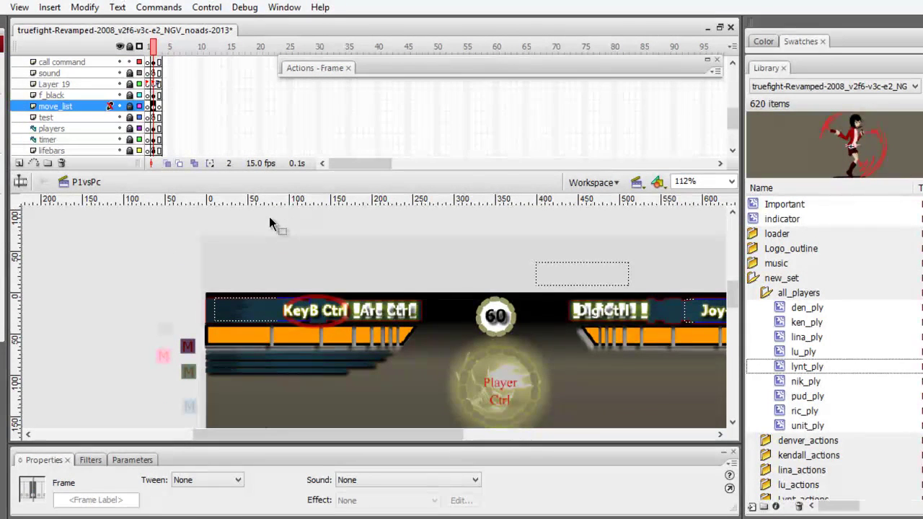
key(ctrl+2)
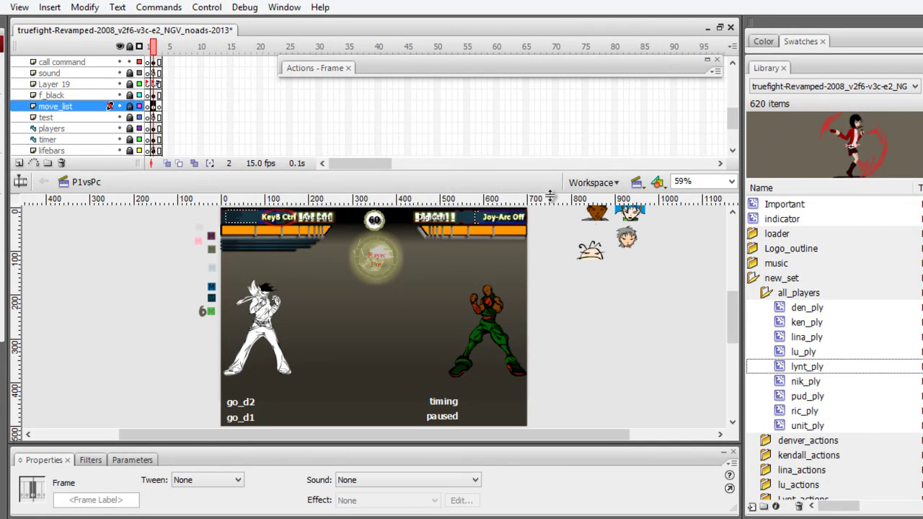
click(663, 305)
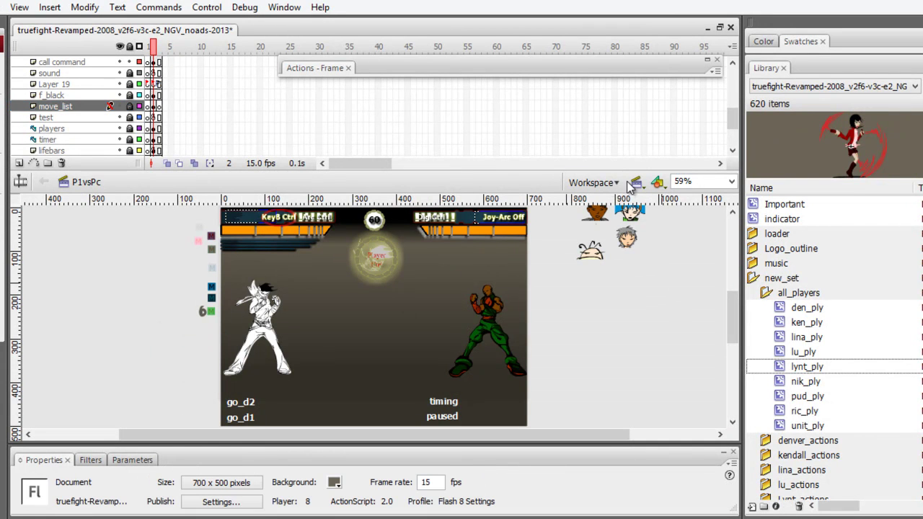
Enlarge the timeline slightly and hide the lifebars layer and Layer 37
drag(384, 184, 329, 184)
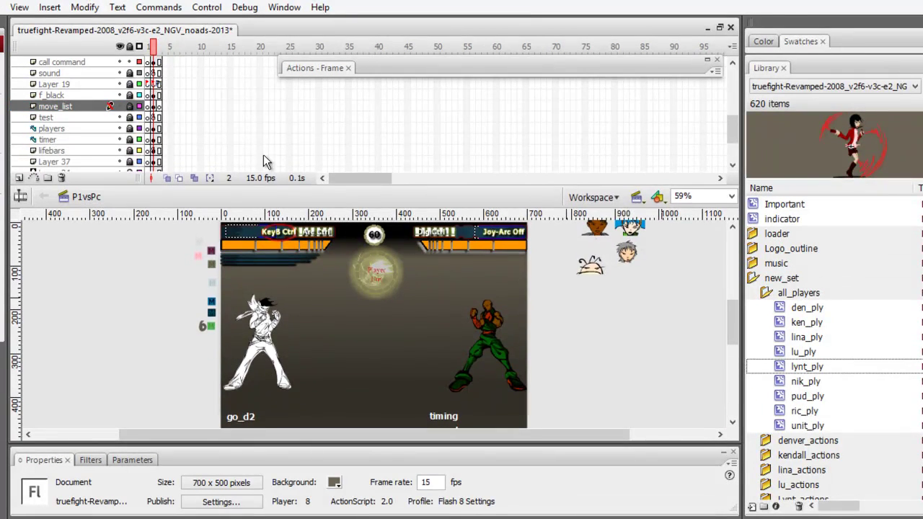
click(146, 152)
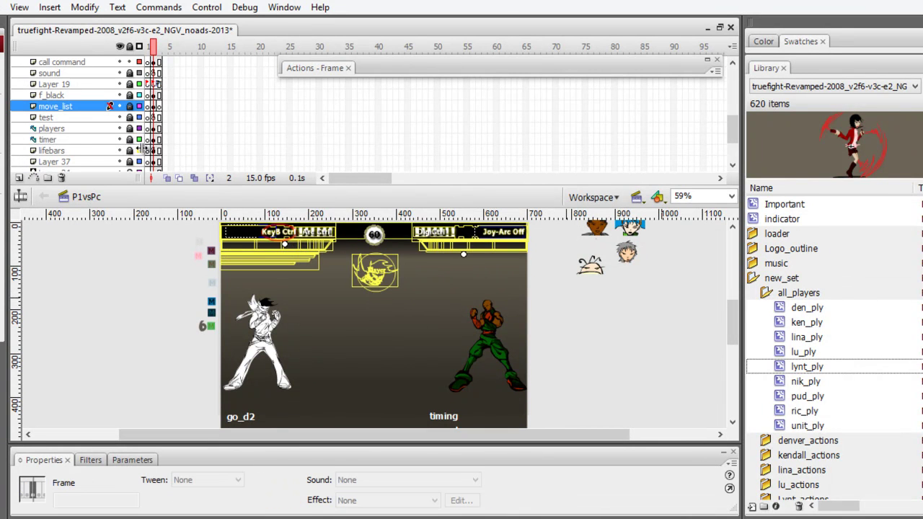
click(121, 150)
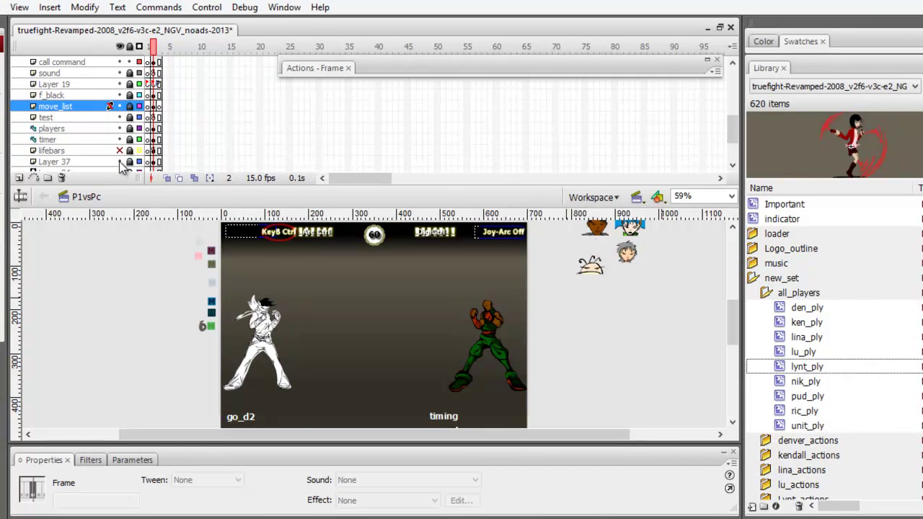
click(120, 162)
click(120, 162)
click(119, 162)
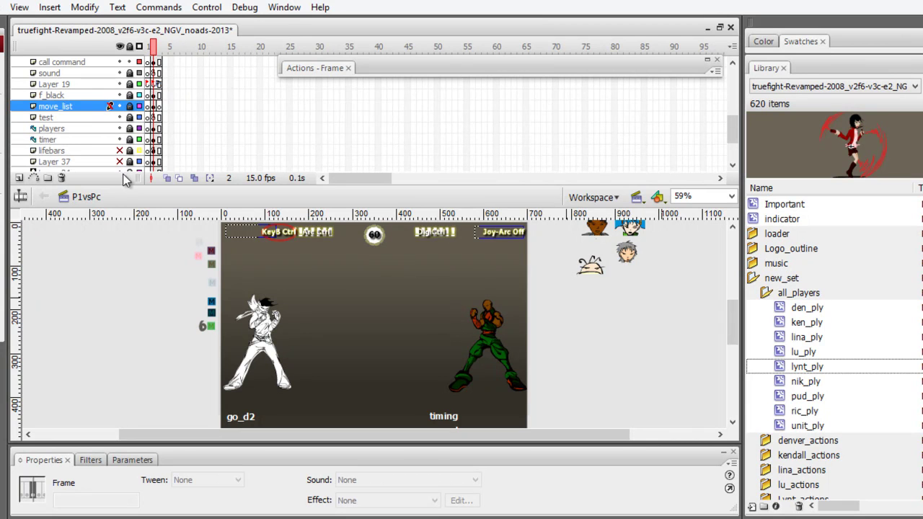
Enlarge the timeline down to the bgs layers and show frame 1 with the debug_menu layer selected
drag(136, 189, 137, 266)
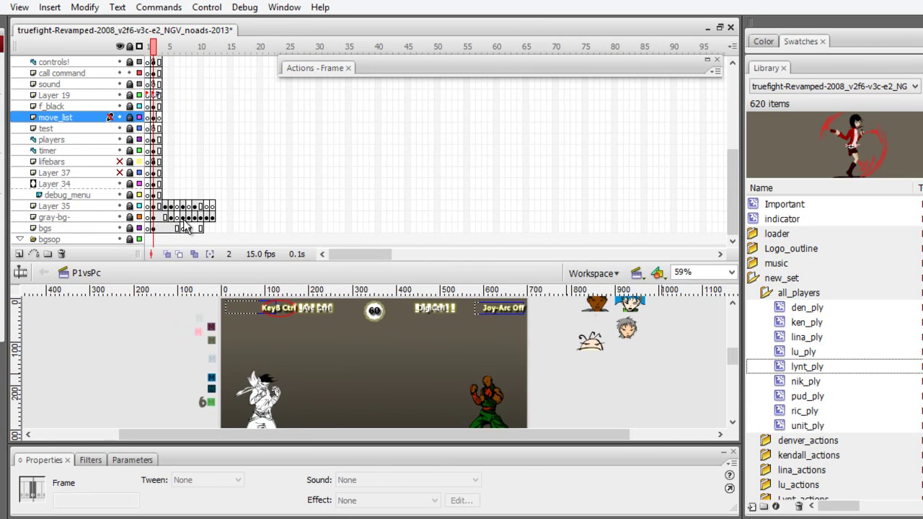
mouse_move(169, 196)
mouse_down()
mouse_move(217, 193)
mouse_move(207, 185)
mouse_move(159, 196)
mouse_up()
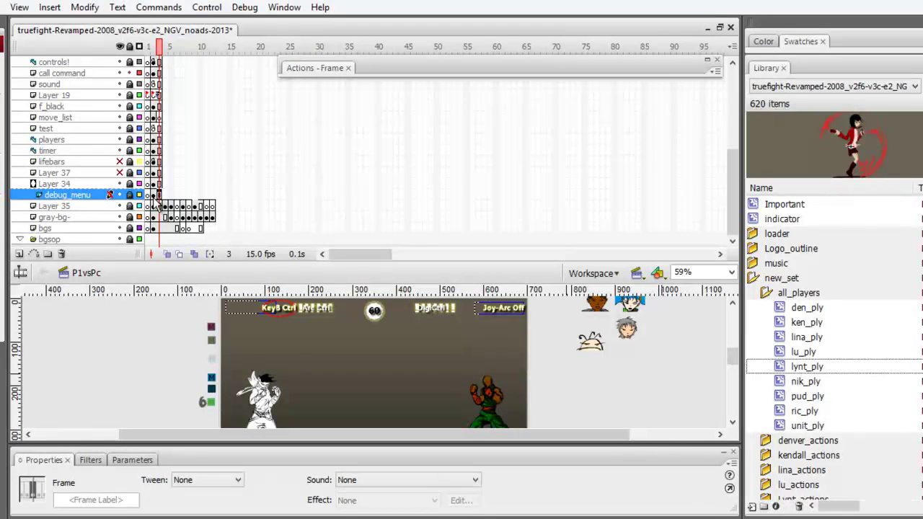
key(Home)
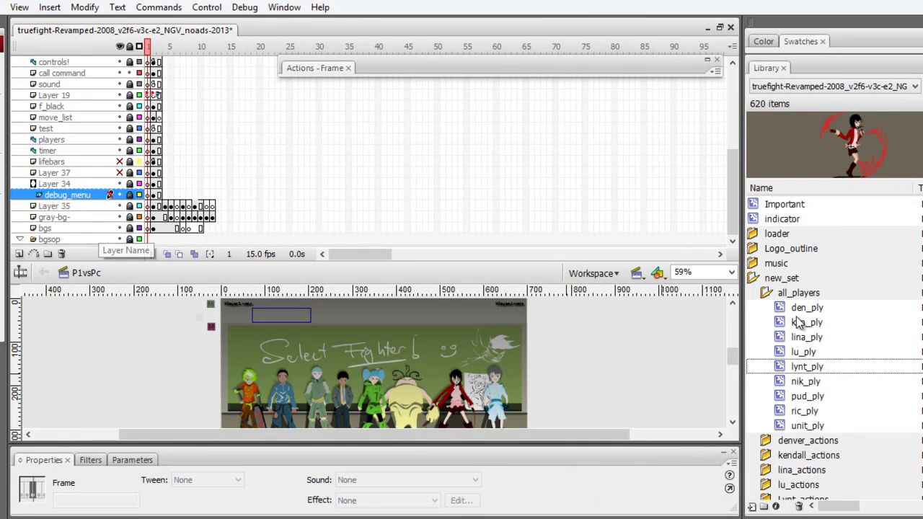
Collapse the new_set folder and look through the library's list of folders and symbols
click(753, 280)
click(753, 280)
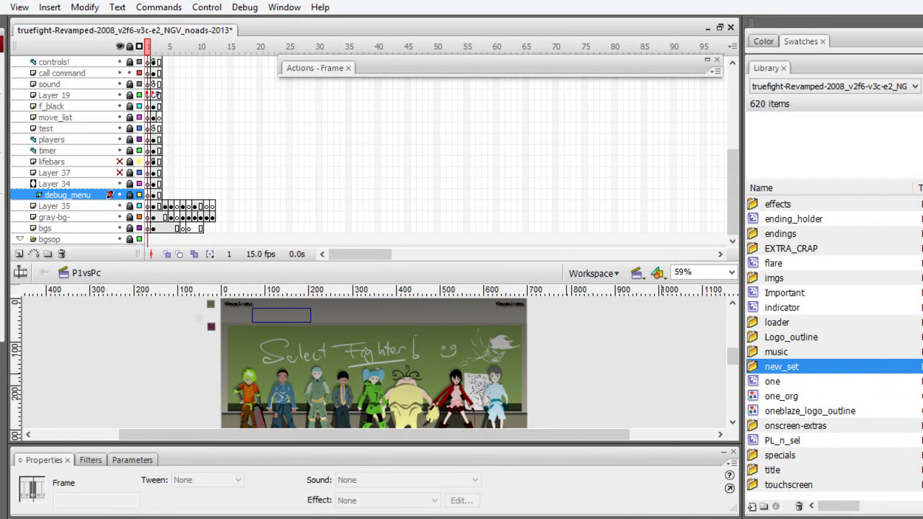
scroll(830, 346, up, 5)
scroll(829, 346, down, 1)
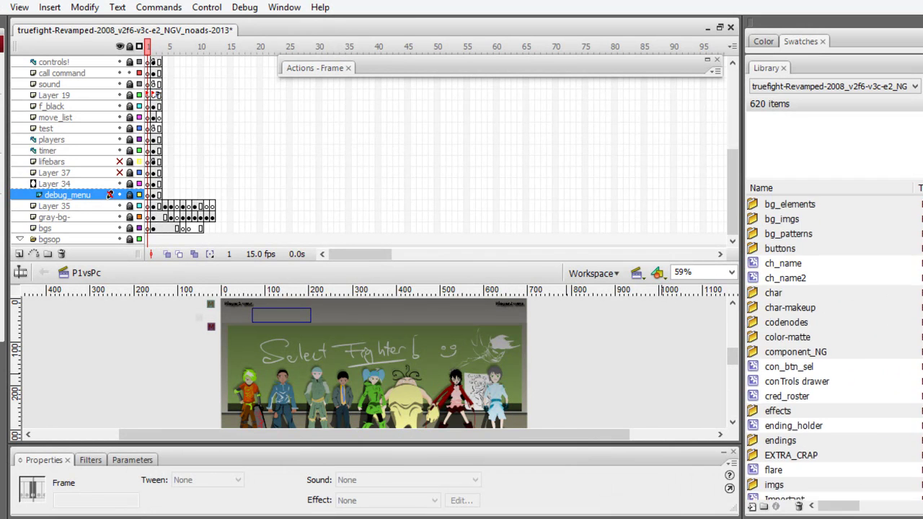
scroll(830, 346, up, 1)
scroll(829, 346, down, 4)
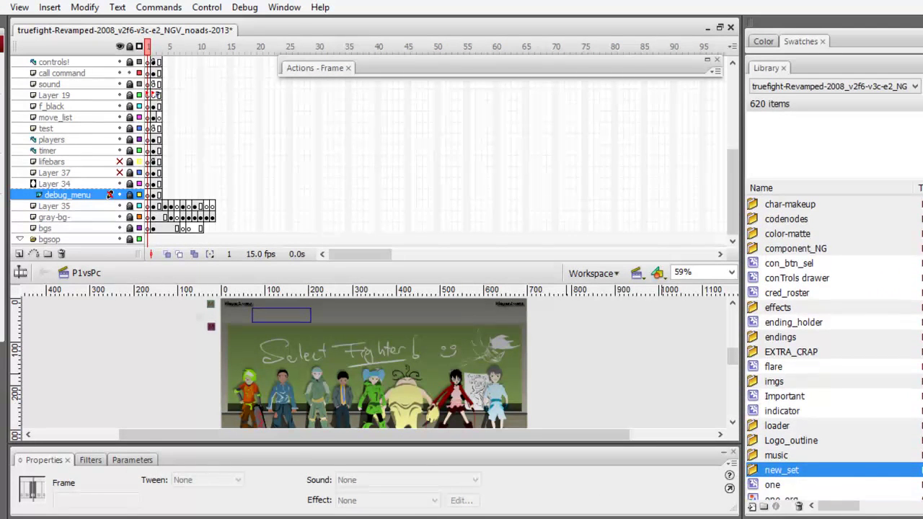
scroll(834, 350, up, 5)
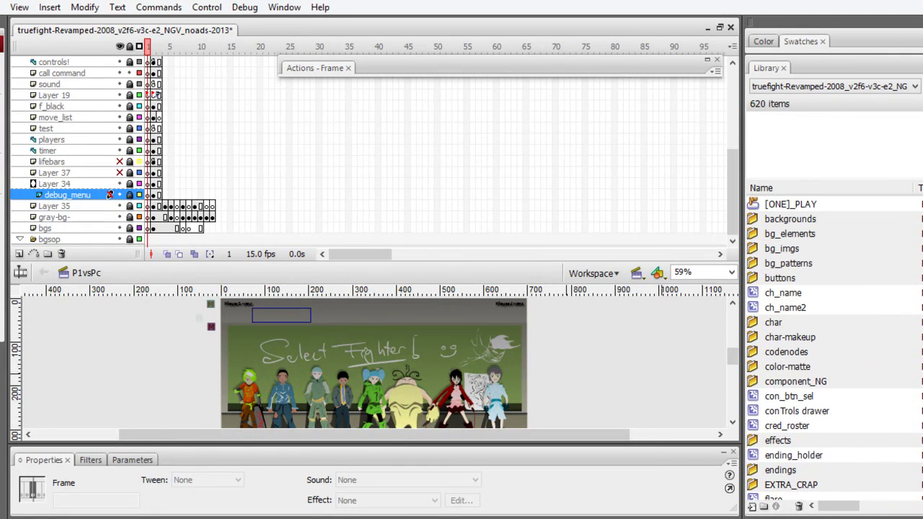
scroll(914, 380, down, 5)
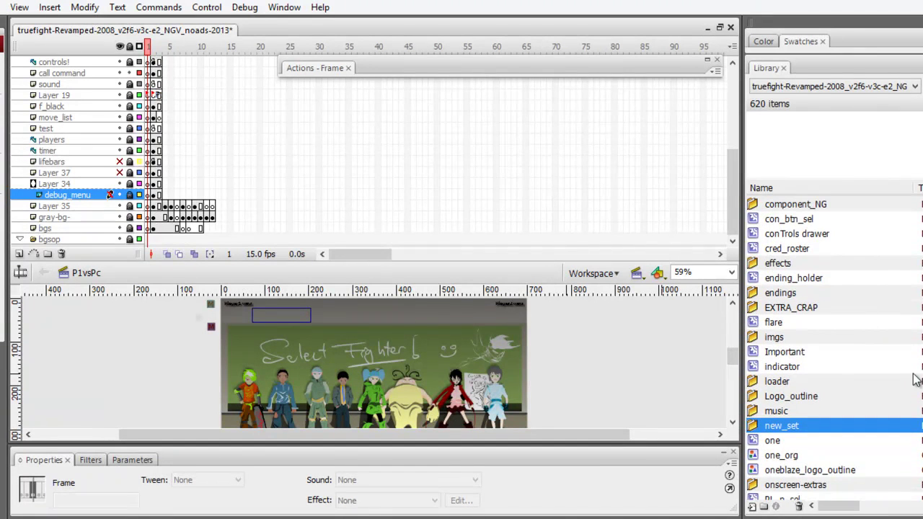
Look into the loader, new_set and imgs library folders, collapsing each one again
double_click(754, 382)
double_click(756, 386)
double_click(754, 425)
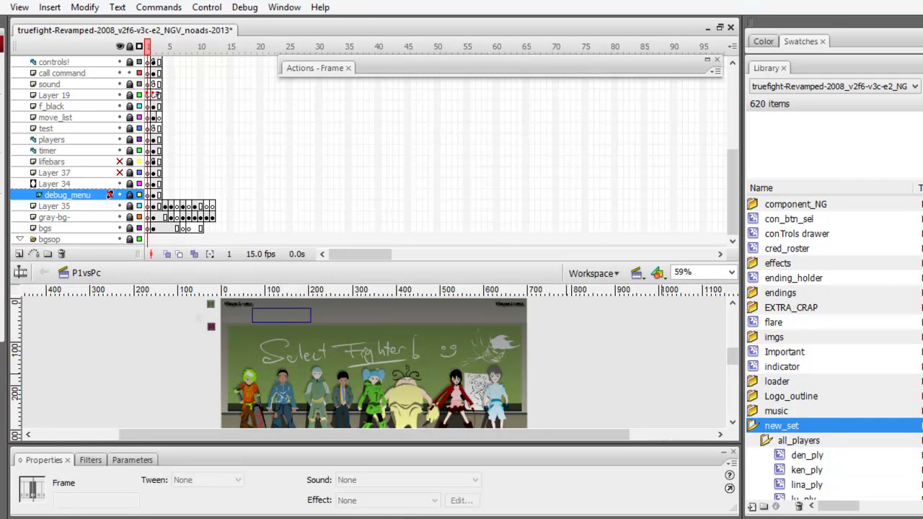
scroll(834, 349, down, 6)
scroll(834, 350, up, 3)
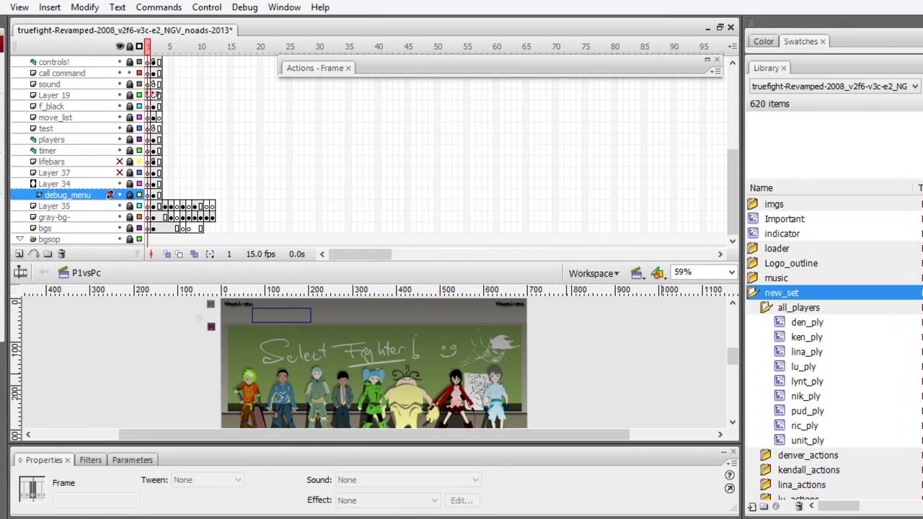
scroll(835, 350, up, 2)
double_click(754, 368)
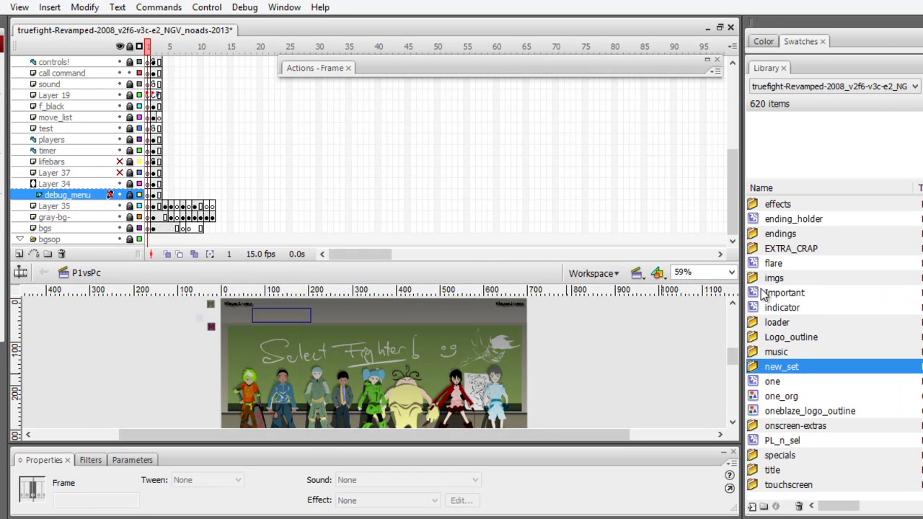
double_click(755, 283)
double_click(756, 284)
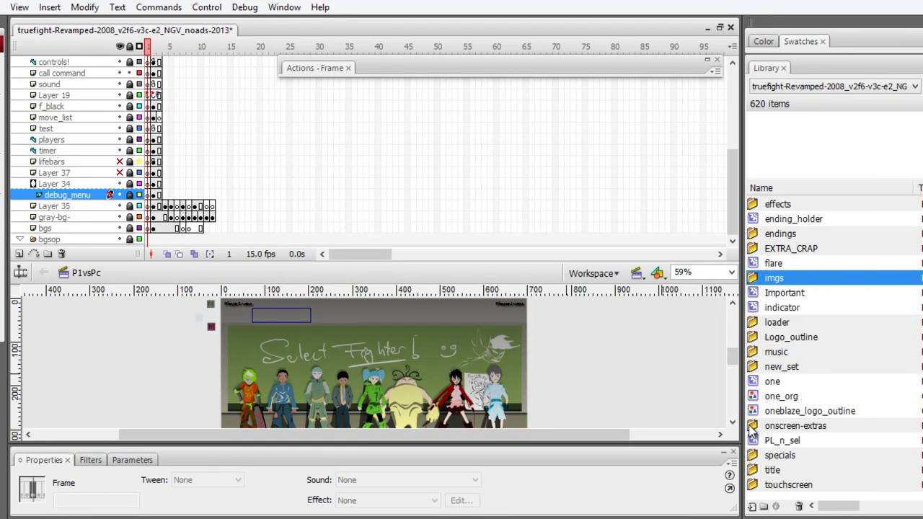
Examine the contents of the char and char-makeup library folders, previewing the Armp2 symbol, and collapse both folders
scroll(834, 349, up, 3)
scroll(835, 350, up, 2)
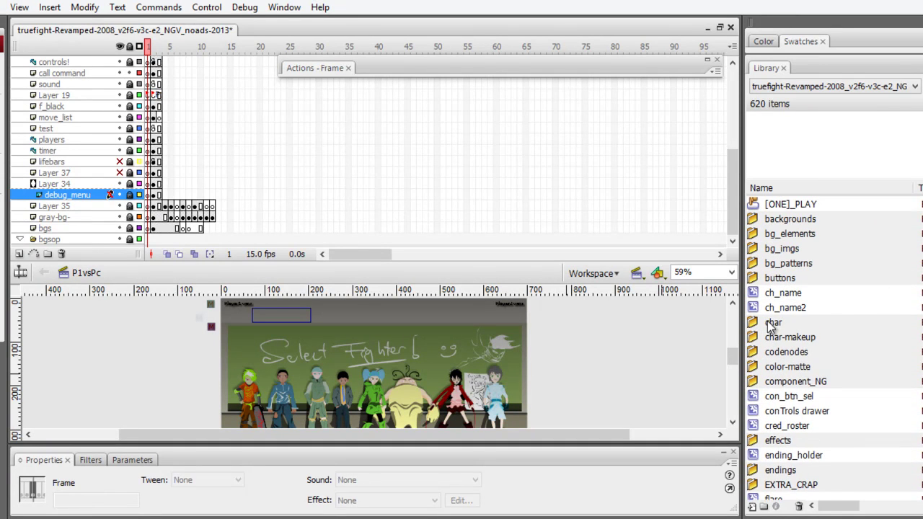
double_click(757, 322)
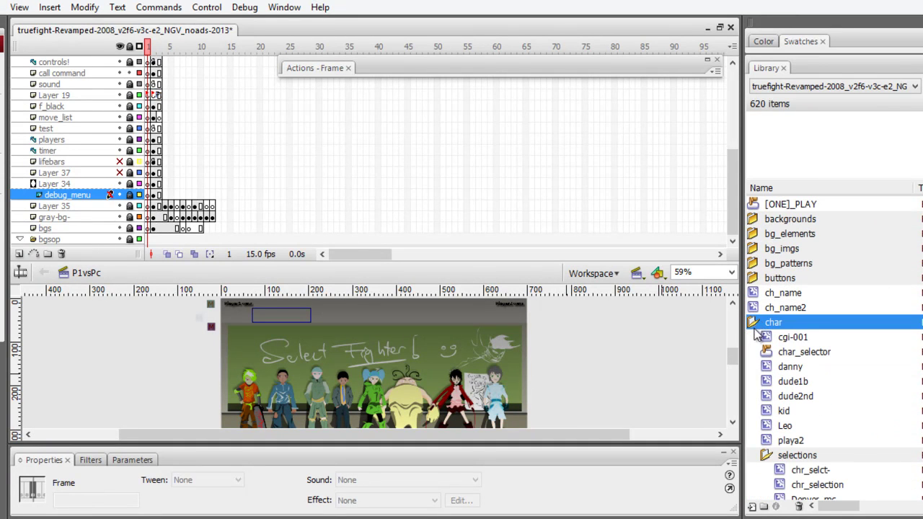
double_click(754, 324)
double_click(753, 338)
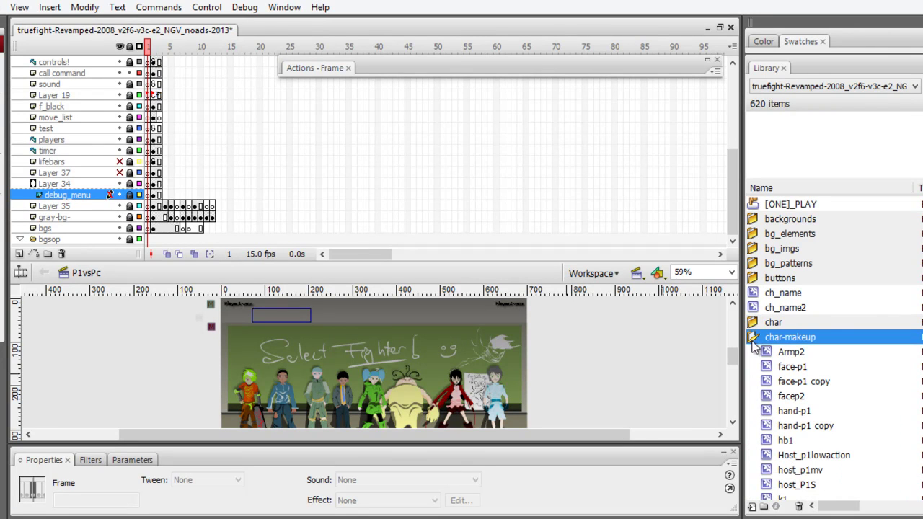
click(766, 351)
scroll(839, 361, down, 5)
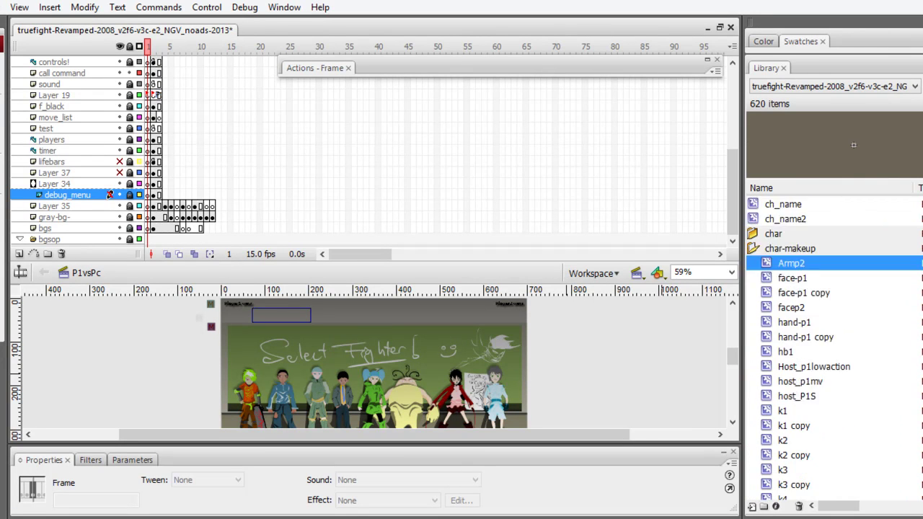
scroll(836, 325, down, 2)
scroll(840, 281, up, 5)
double_click(759, 249)
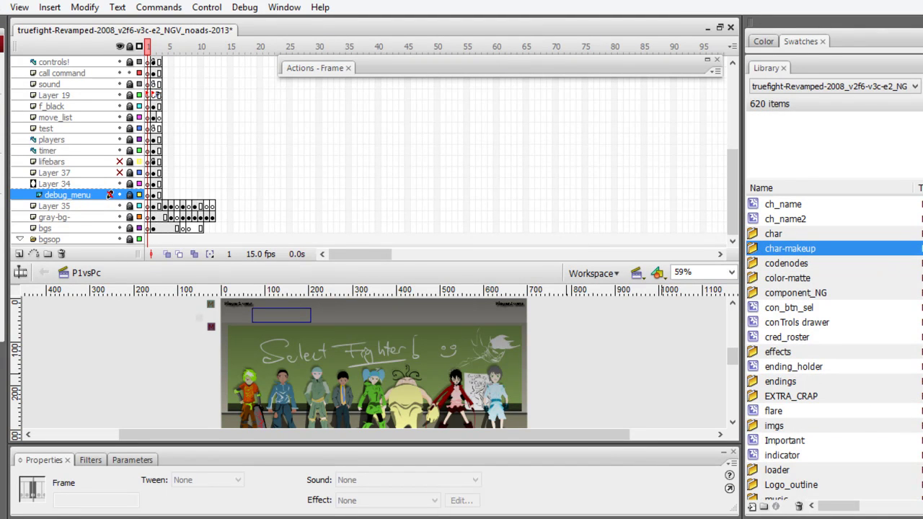
Check the buttons and bg_patterns folders near the start of the library
scroll(834, 348, up, 2)
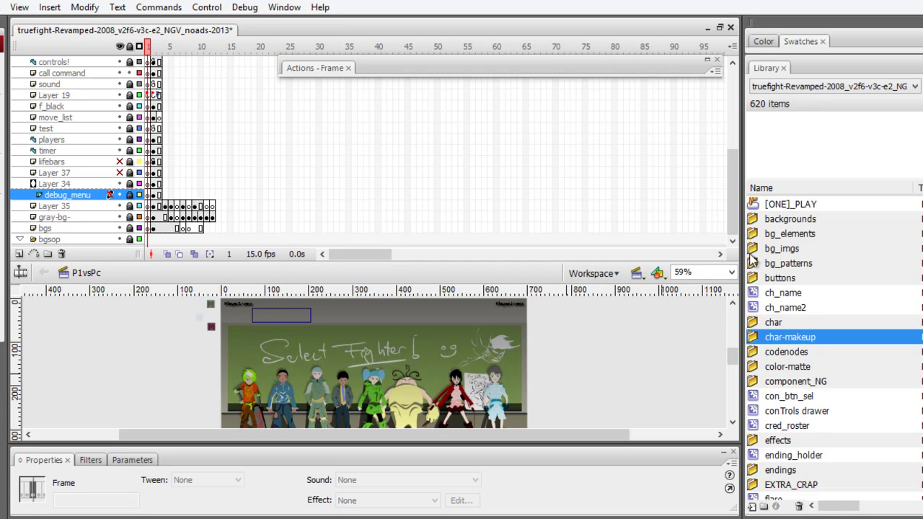
double_click(755, 279)
double_click(755, 279)
double_click(757, 264)
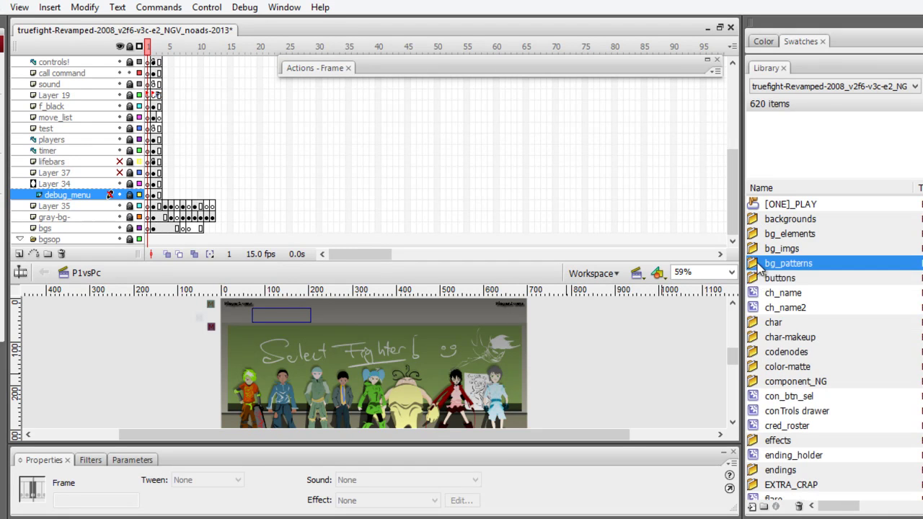
Look into the bg_patterns, bg_imgs and bg_elements library folders, collapsing each one again
double_click(758, 263)
click(761, 252)
double_click(759, 250)
double_click(759, 251)
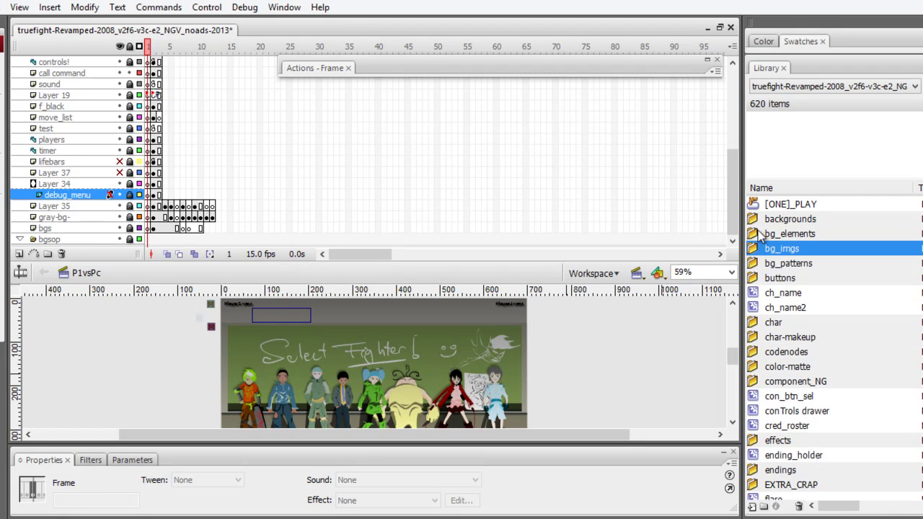
click(759, 237)
double_click(759, 238)
double_click(758, 237)
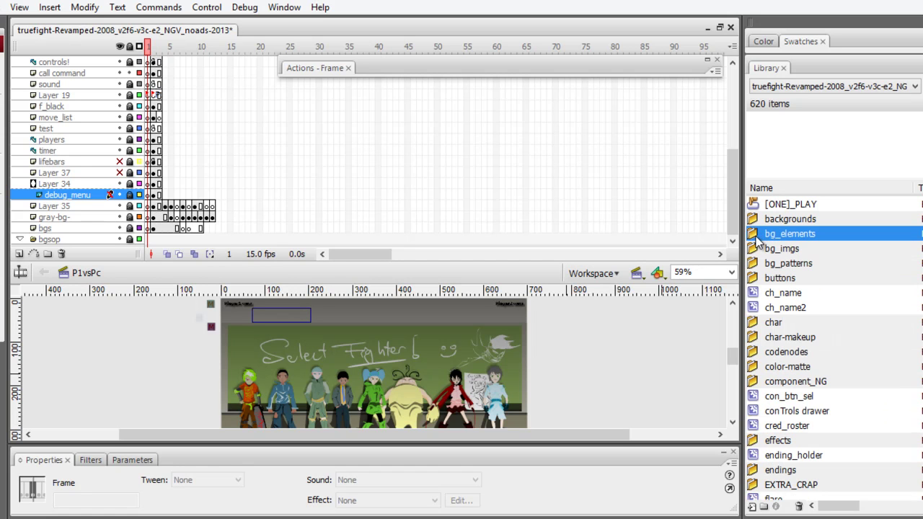
Review the player symbols in the all_players folder inside new_set, then collapse both folders
scroll(829, 346, down, 5)
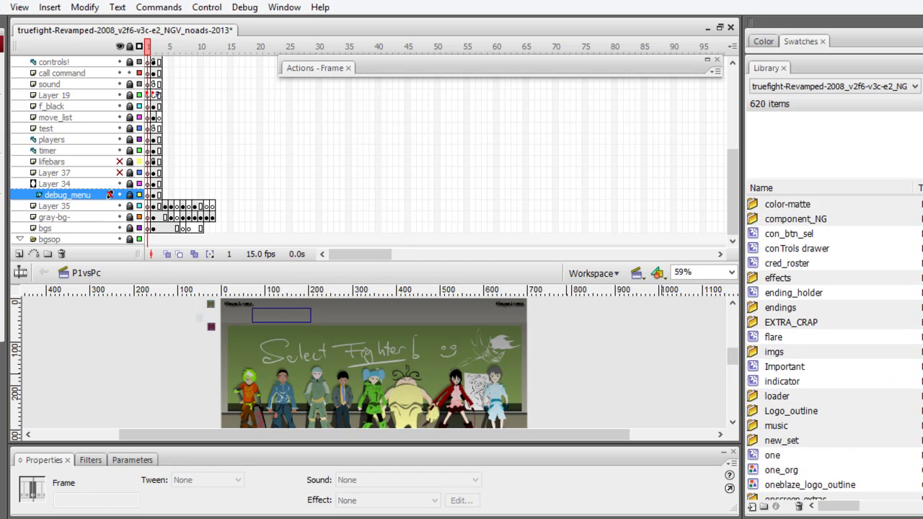
scroll(830, 346, down, 2)
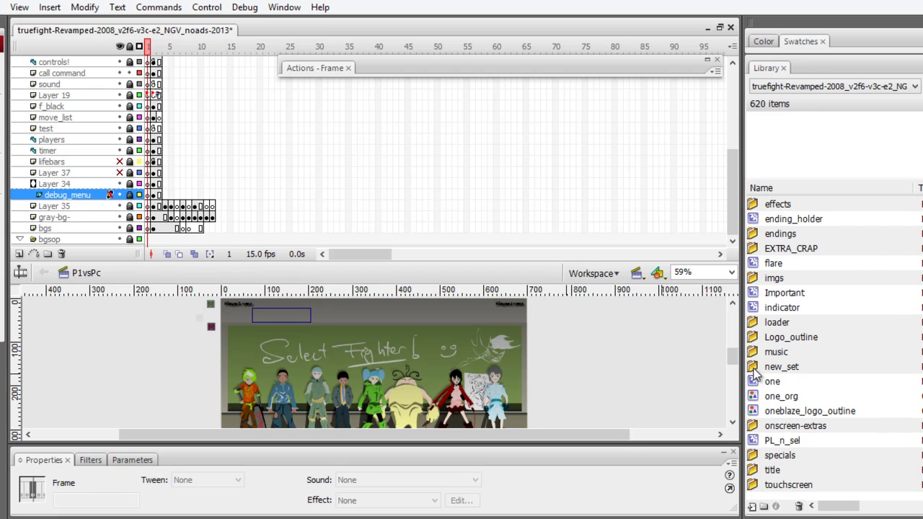
click(754, 426)
double_click(756, 368)
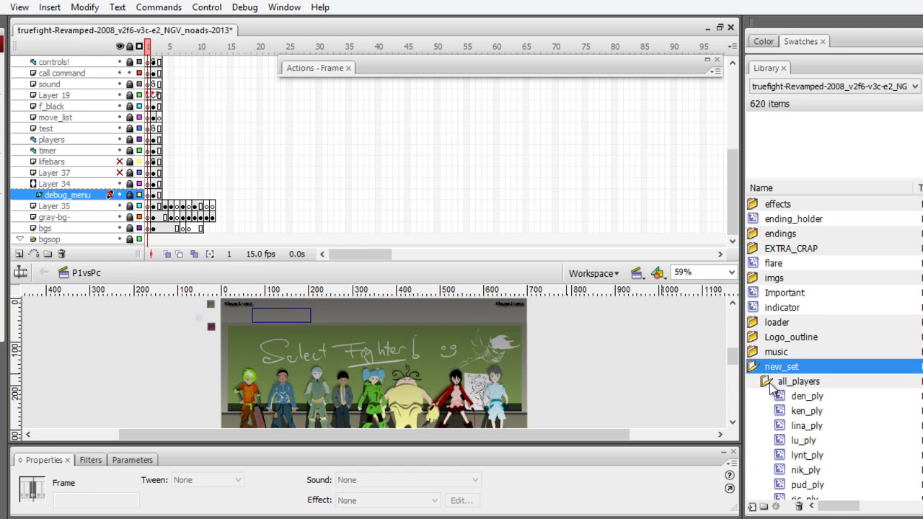
double_click(773, 386)
scroll(754, 372, down, 3)
scroll(754, 371, up, 3)
double_click(753, 368)
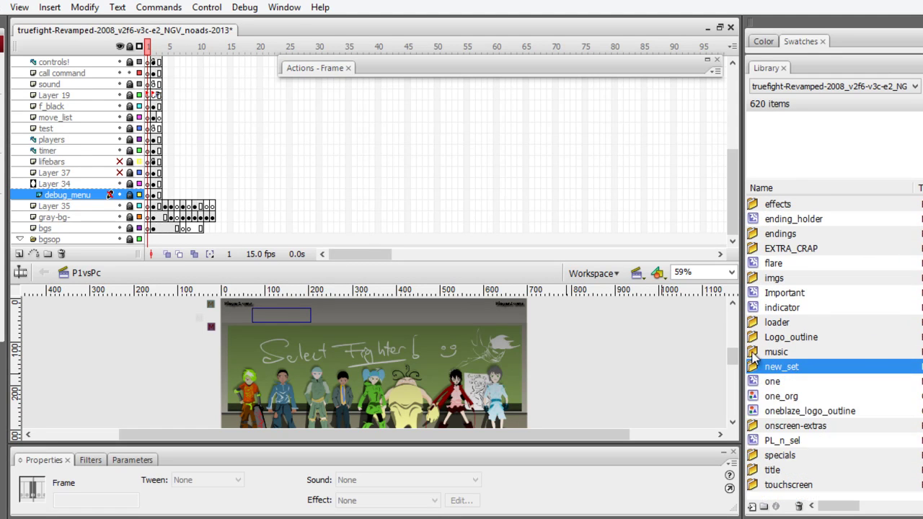
Check the Logo_outline and loader folders, collapse them, and preview the flare symbol
double_click(755, 336)
double_click(757, 338)
double_click(757, 323)
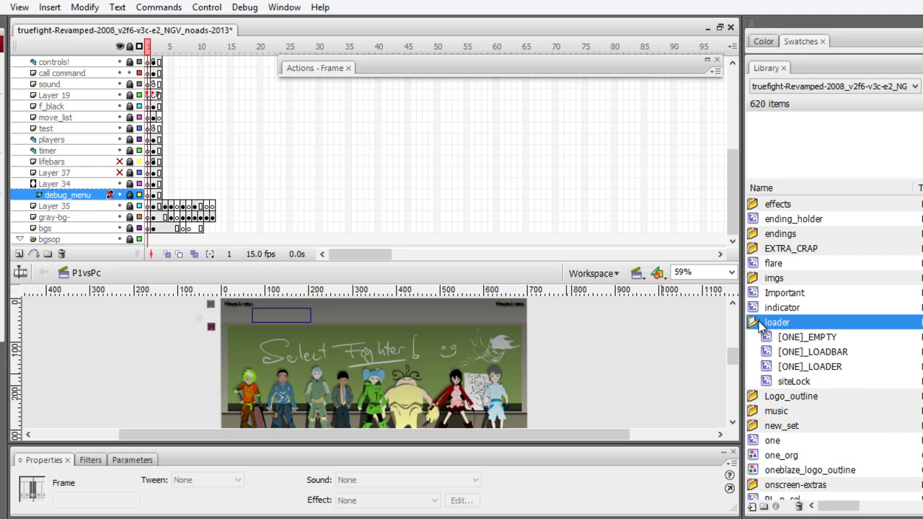
double_click(757, 322)
click(763, 263)
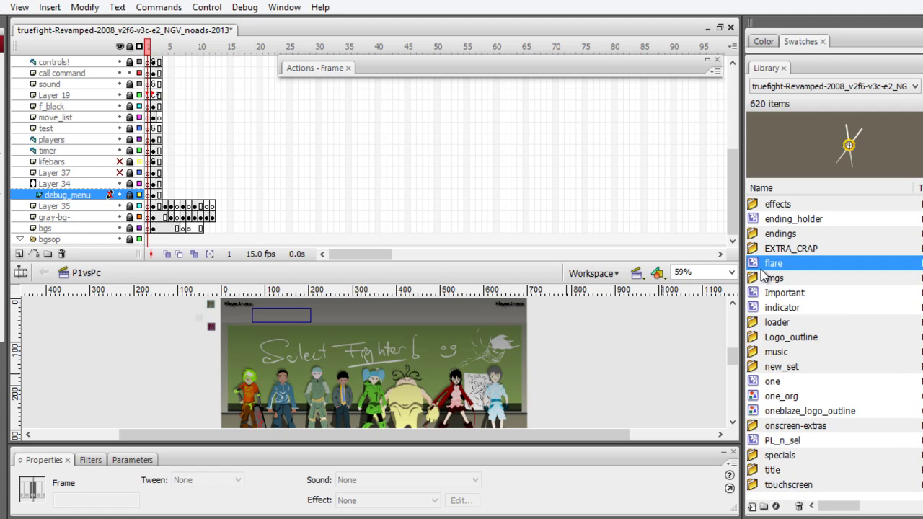
Expand the imgs folder, then look through EXTRA_CRAP and its extras subfolder and collapse EXTRA_CRAP
double_click(761, 278)
double_click(755, 249)
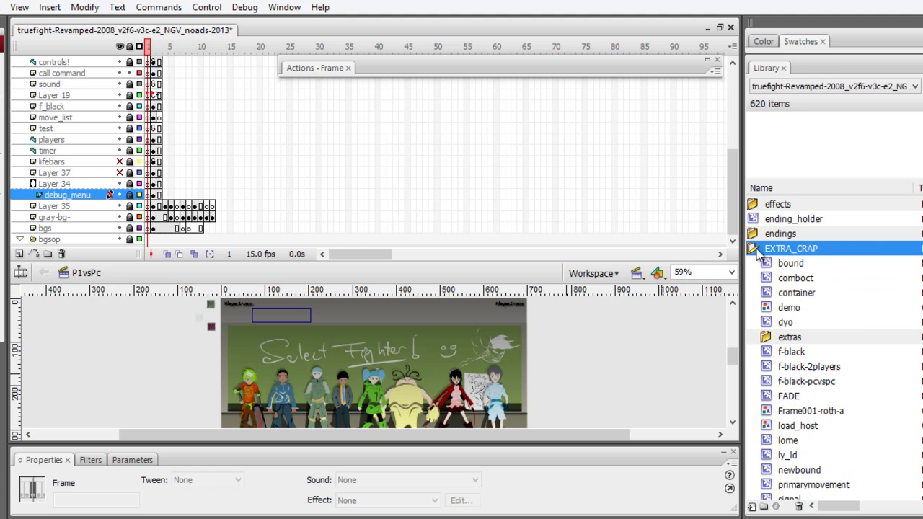
double_click(773, 337)
double_click(772, 337)
double_click(757, 249)
Check the endings folder, collapse it, and expand the effects folder to view its symbols
double_click(758, 234)
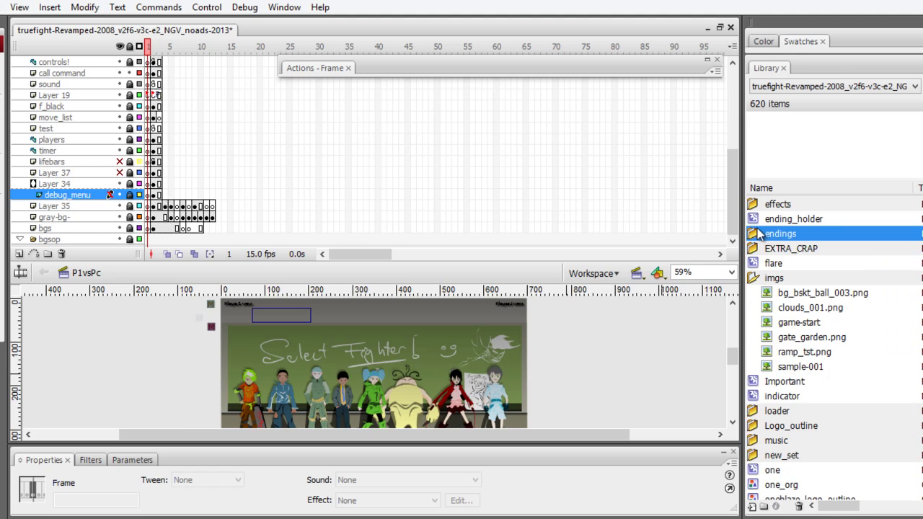
double_click(759, 234)
double_click(770, 205)
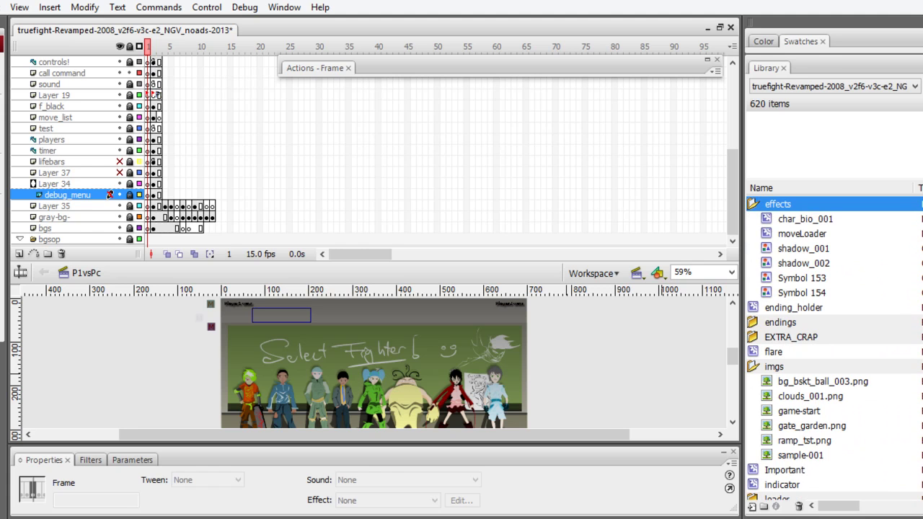
scroll(829, 346, up, 5)
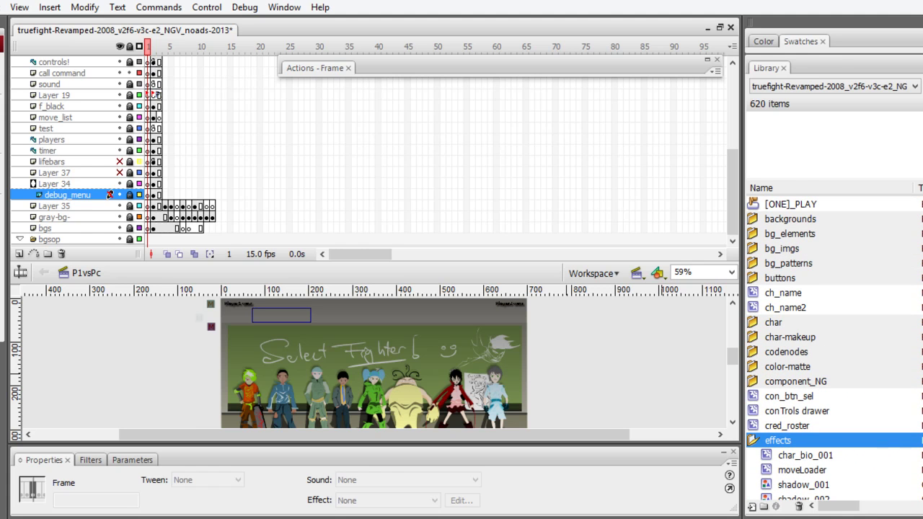
Expand the codenodes folder and its p1_moves subfolder to view the code-holding symbols
double_click(765, 352)
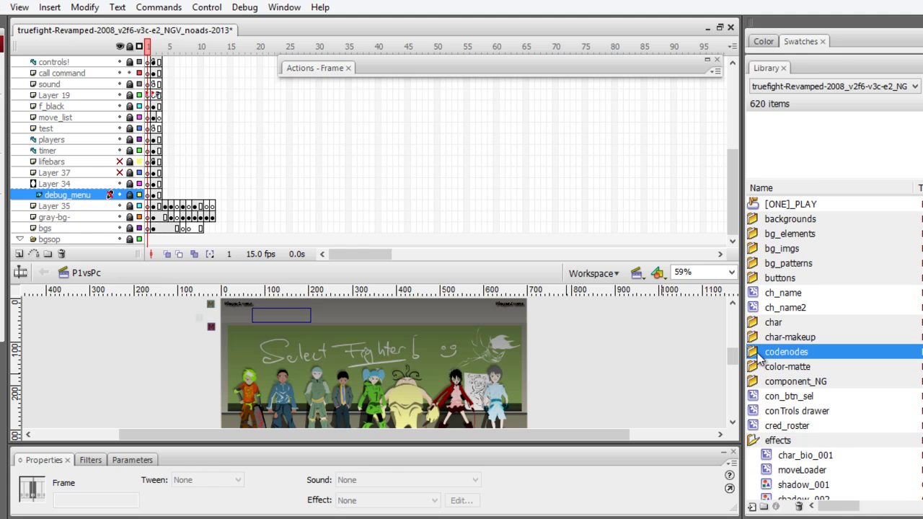
scroll(829, 347, down, 3)
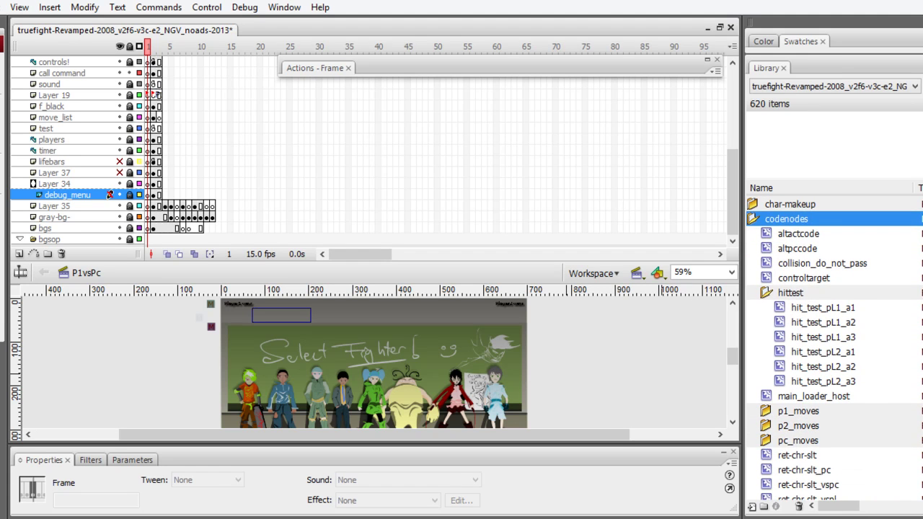
scroll(834, 348, down, 3)
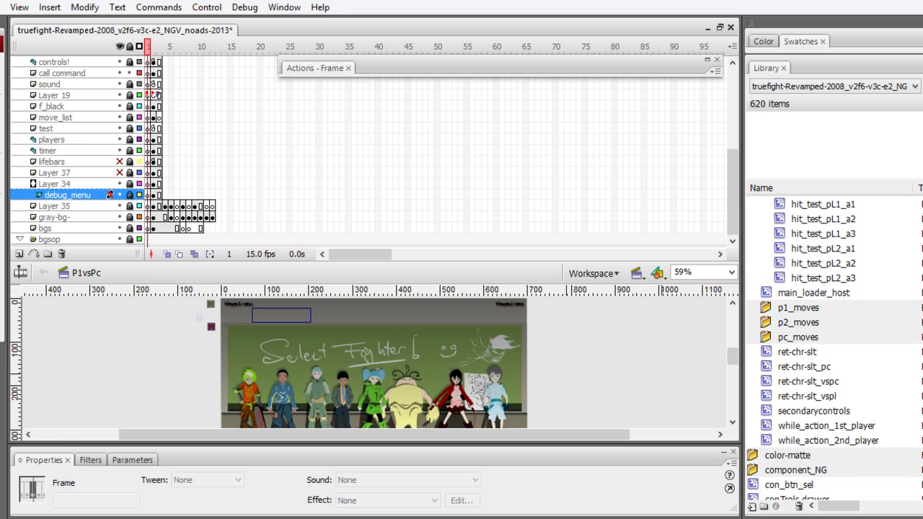
double_click(765, 315)
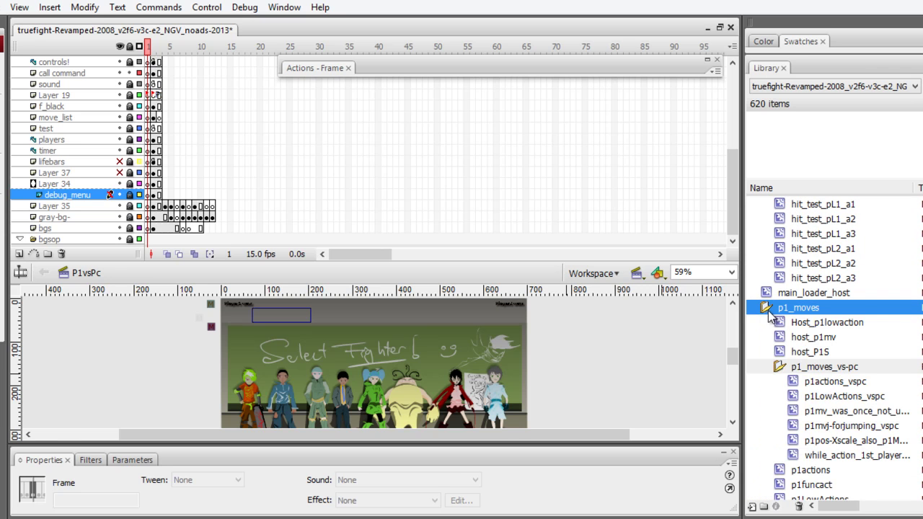
Open the p1actions_vspc symbol and examine the scripts on both Layer 5 frames, including the key code for the fierce move
click(799, 384)
double_click(799, 385)
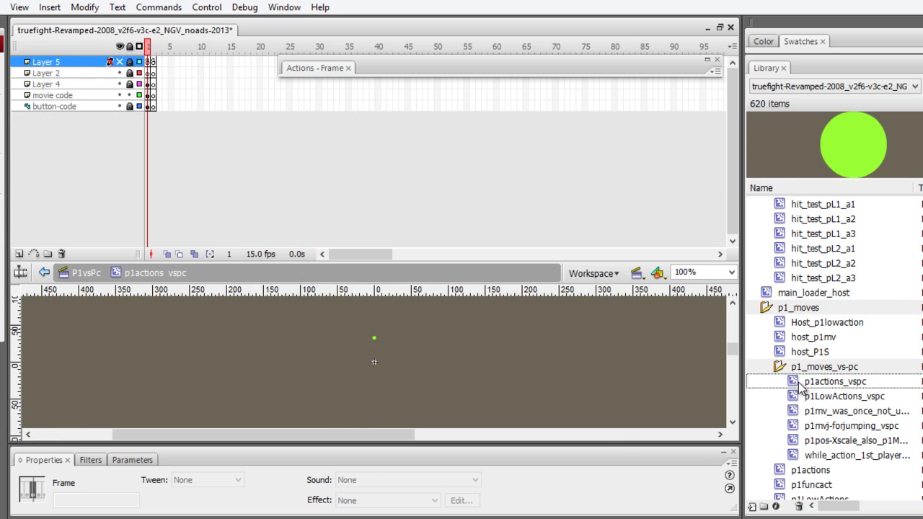
click(323, 67)
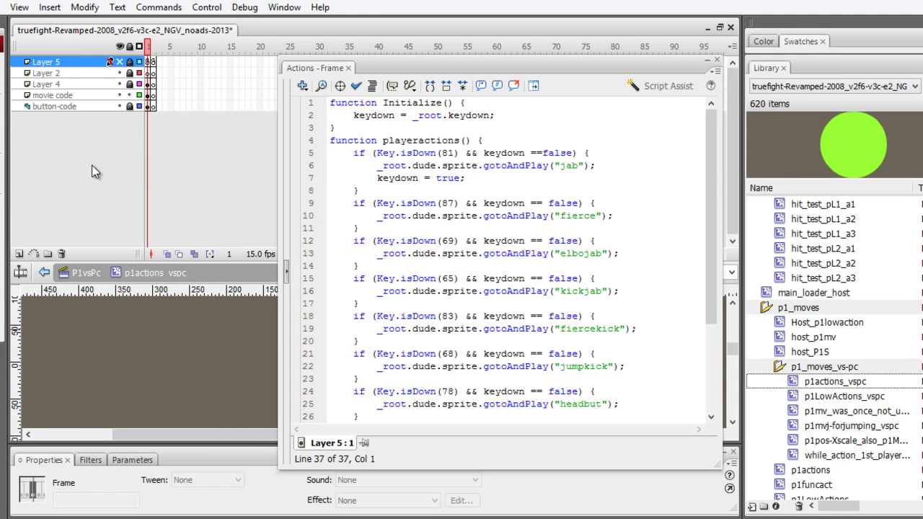
click(153, 62)
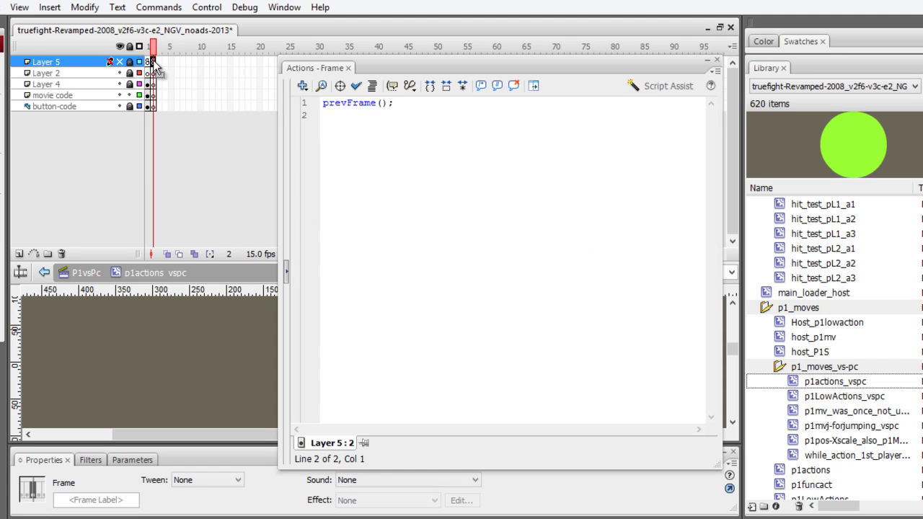
click(147, 62)
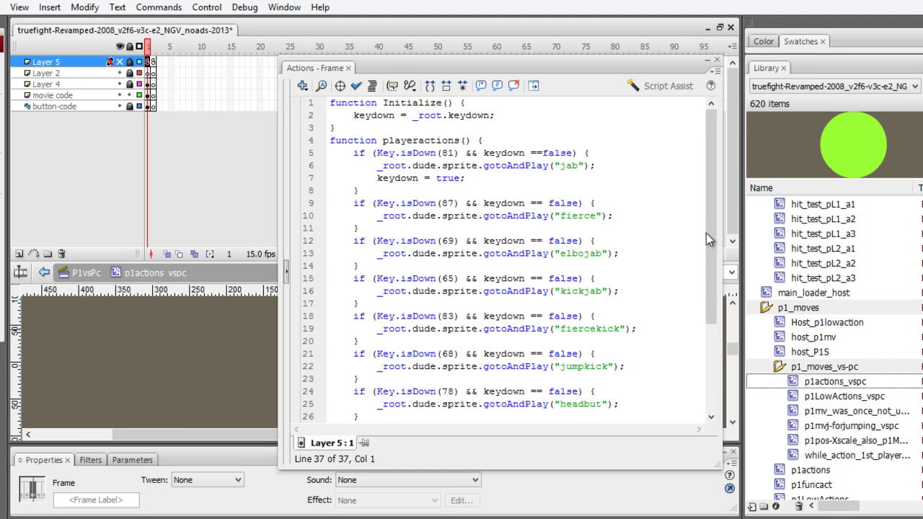
double_click(445, 204)
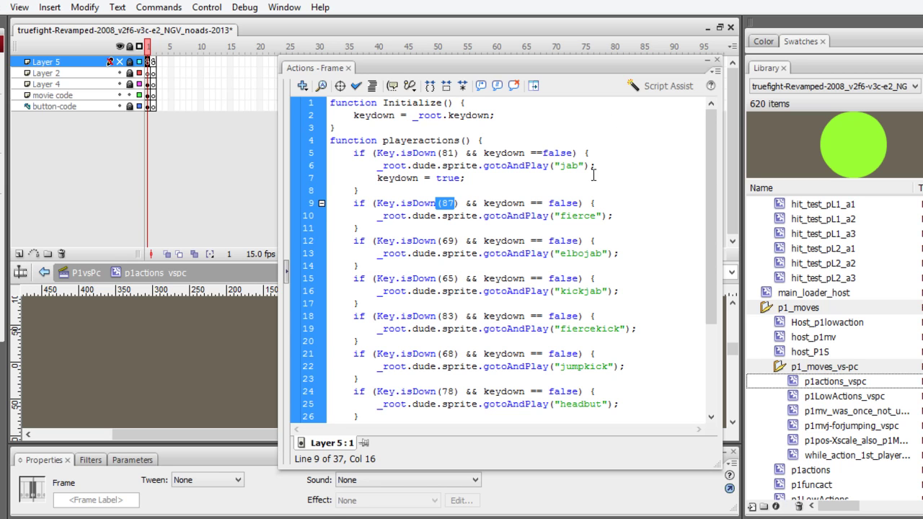
Open the p1LowActions_vspc, p1mv_was_once_not_used_vspc and p1mvj-forjumping_vspc symbols in turn and review their frame scripts
click(822, 399)
double_click(799, 401)
double_click(805, 411)
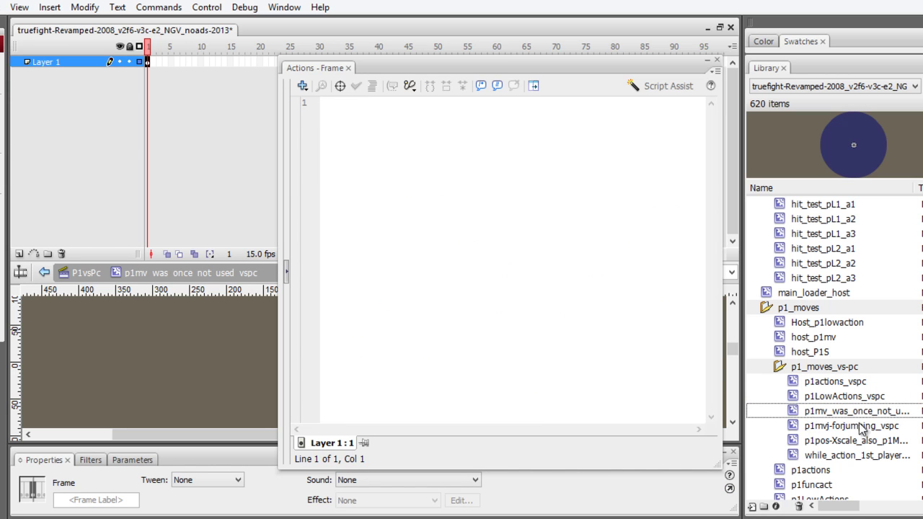
double_click(797, 426)
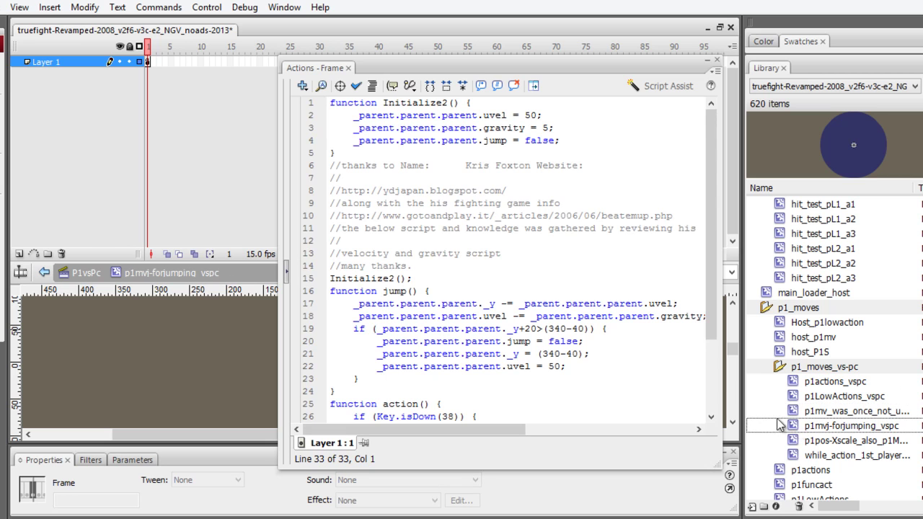
drag(710, 216, 707, 238)
Check the scripts of the p1pos-Xscale and while_action_1st_player vs-PC symbols, then collapse the p1_moves folders
double_click(802, 441)
click(506, 245)
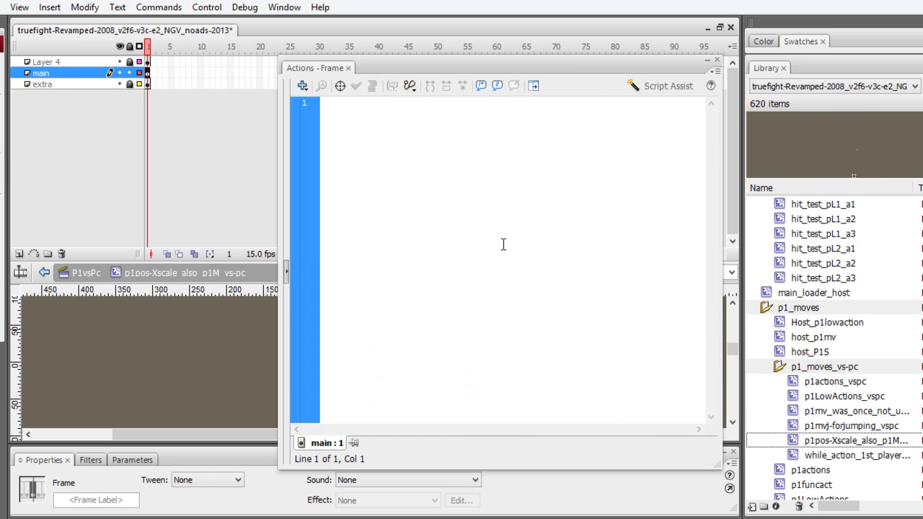
double_click(800, 455)
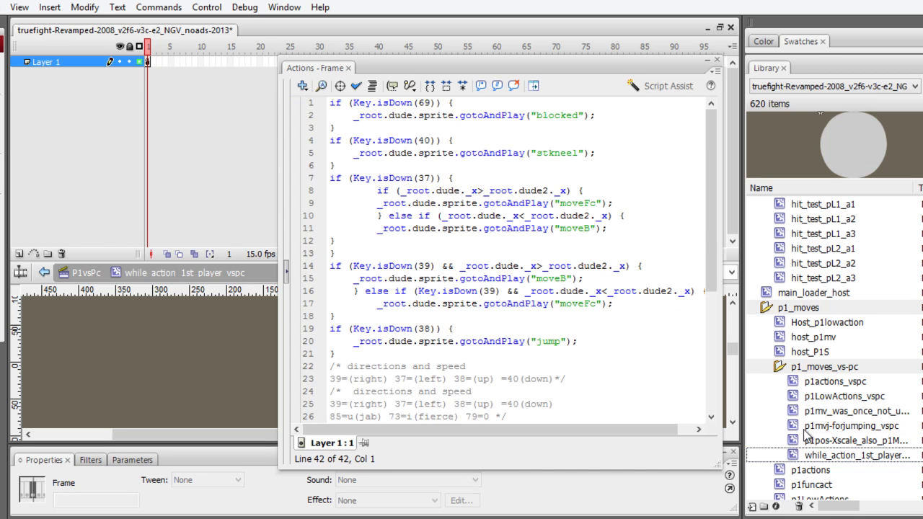
double_click(781, 368)
double_click(770, 309)
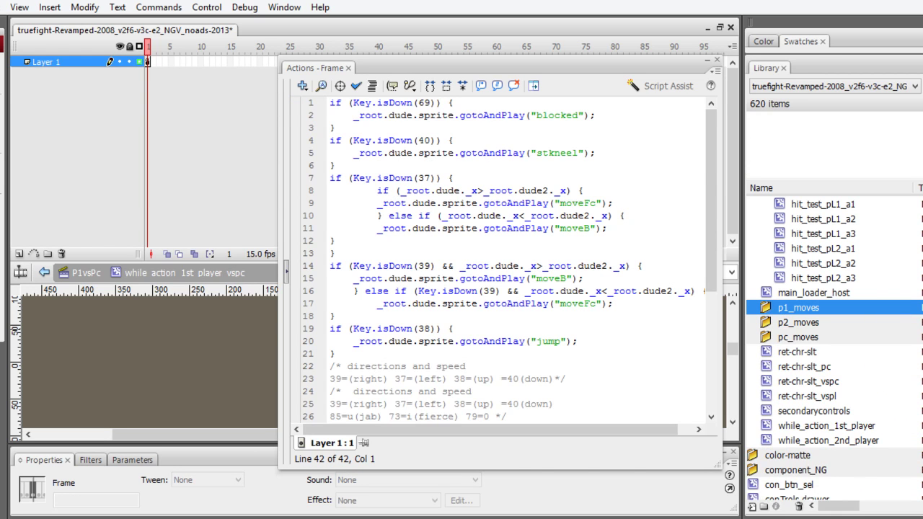
Go through the player 1 and player 2 hit_test symbols in the hittest folder and review their frame scripts
scroll(808, 325, up, 4)
scroll(808, 324, down, 1)
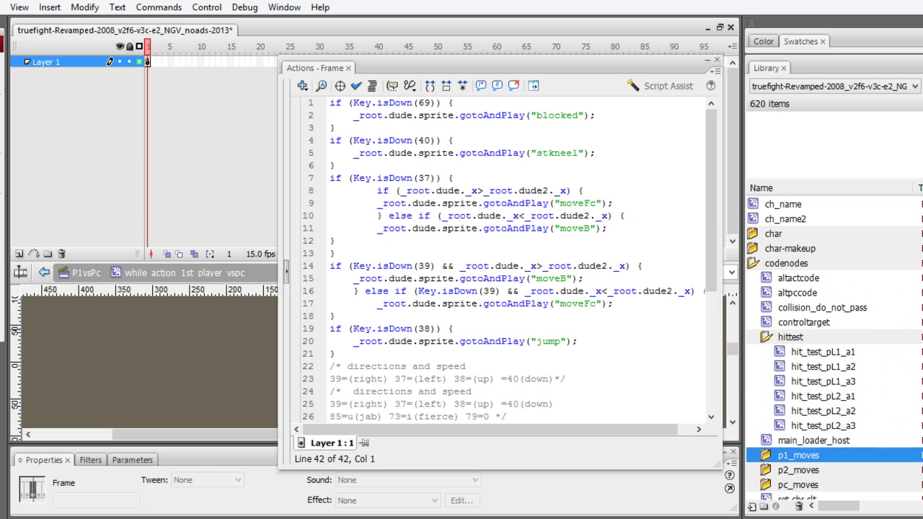
click(789, 357)
double_click(787, 356)
double_click(796, 367)
click(786, 382)
click(786, 396)
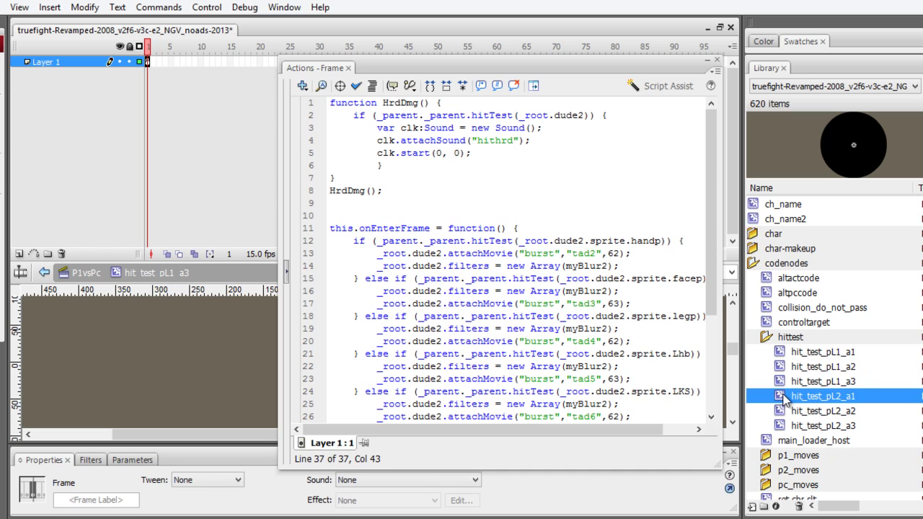
double_click(785, 411)
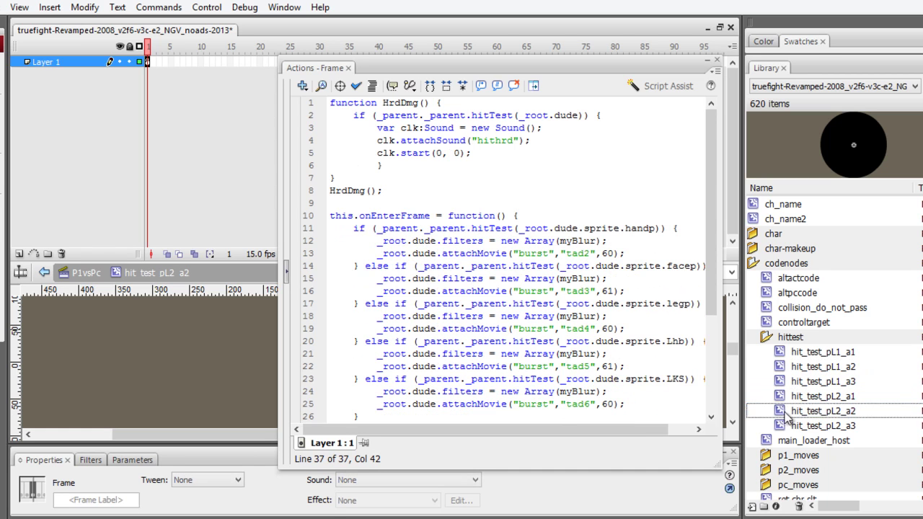
double_click(785, 426)
Collapse hittest, open collision_do_not_pass, controltarget, altpccode and altactcode to check their scripts, and collapse codenodes
click(768, 338)
double_click(777, 309)
double_click(776, 322)
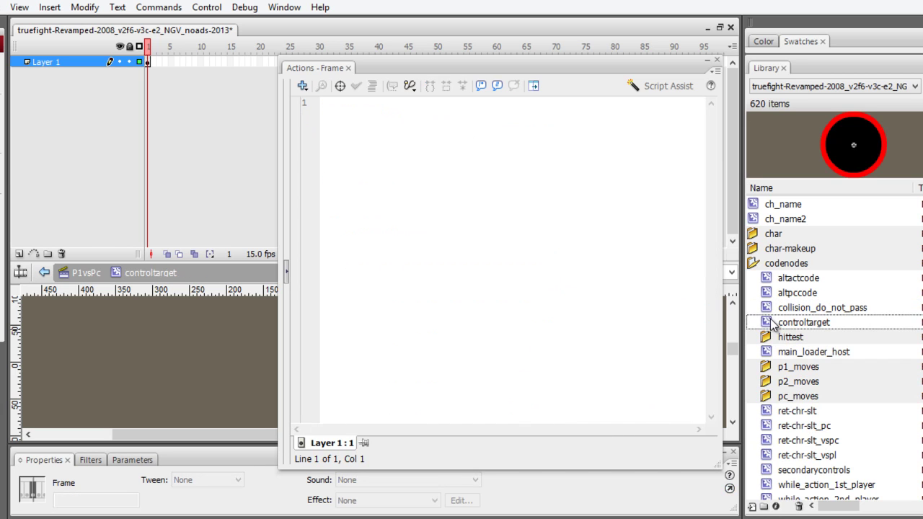
double_click(770, 292)
double_click(770, 279)
click(754, 265)
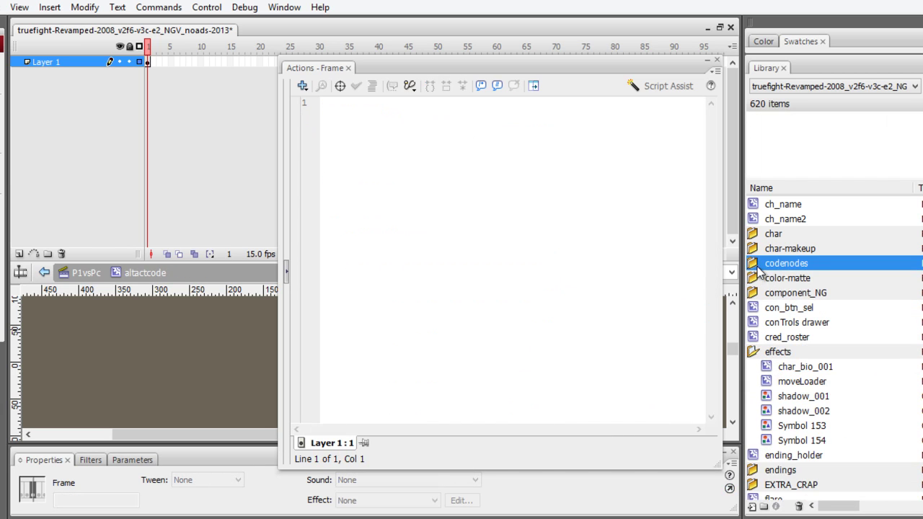
Collapse the effects folder, look into component_NG and color-matte, and expand codenodes again
click(753, 353)
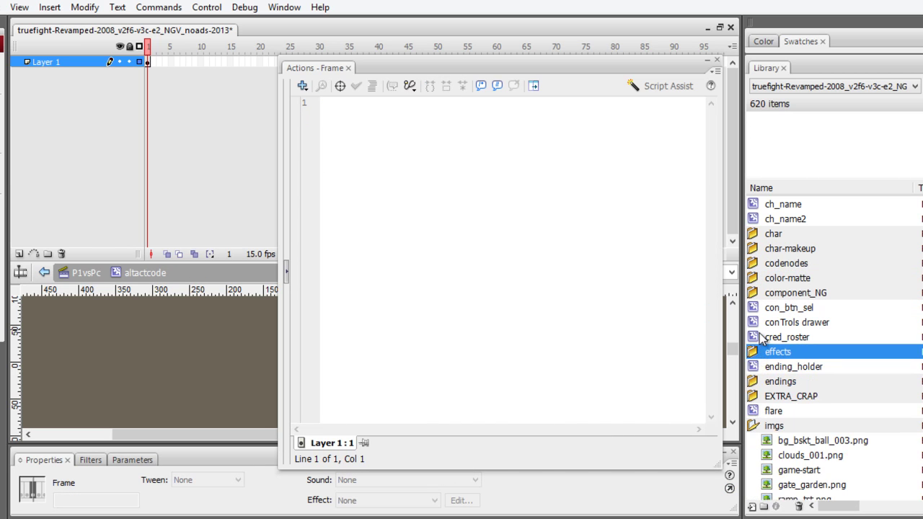
click(753, 293)
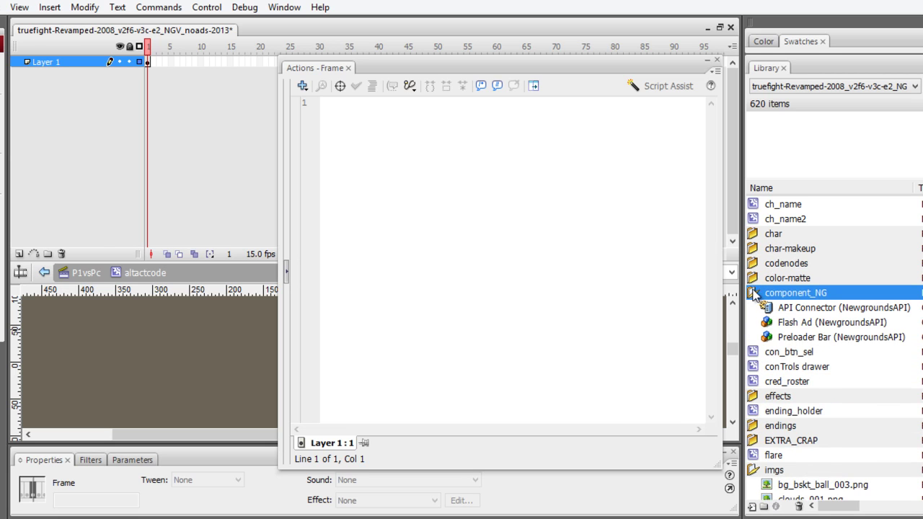
click(754, 292)
click(754, 279)
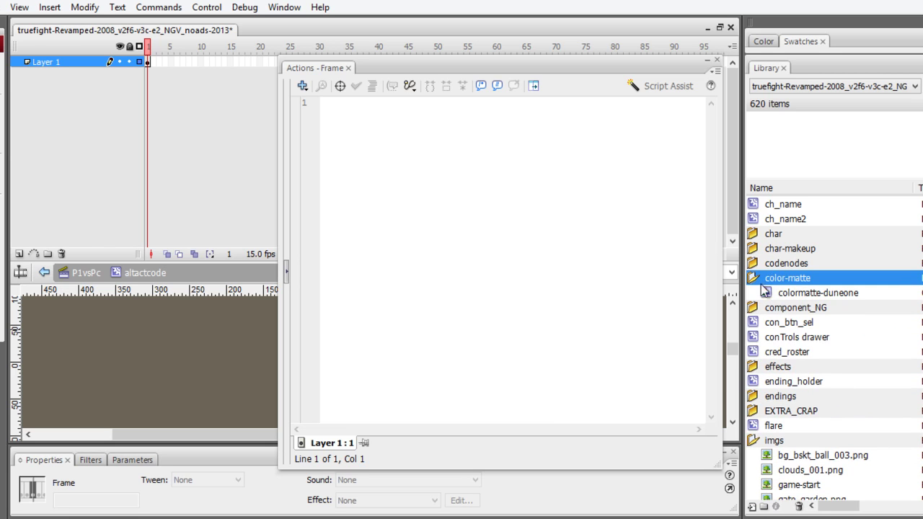
click(755, 278)
click(759, 263)
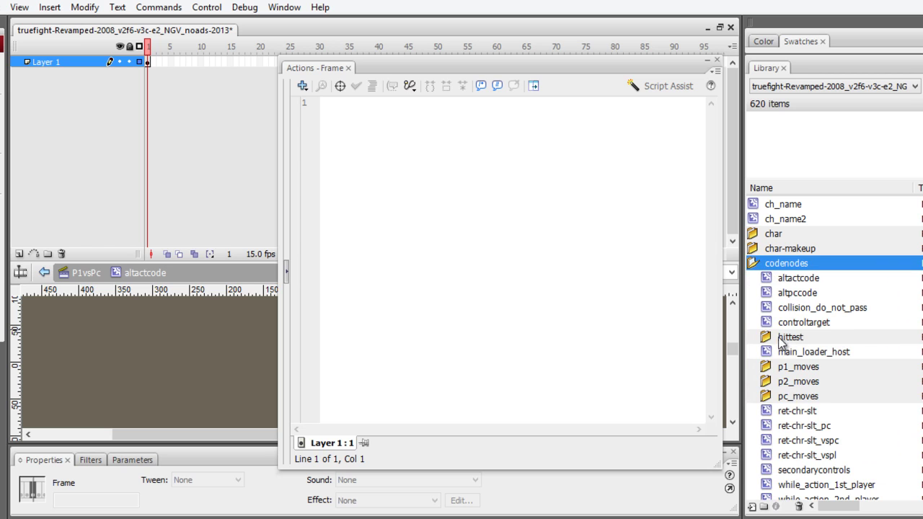
Expand the pc_moves folder in codenodes, select collision_do_not_pass, and open the folder's altpccode symbol to check its frame script
click(766, 396)
click(771, 400)
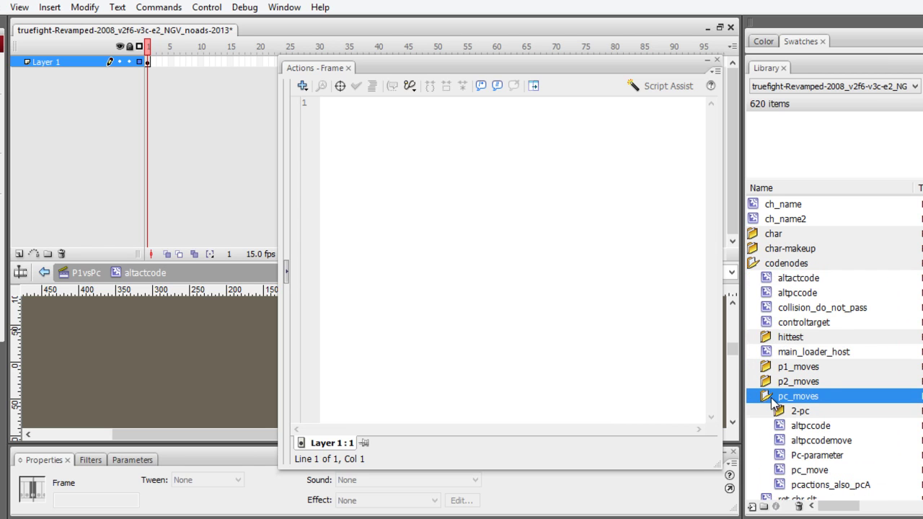
click(822, 307)
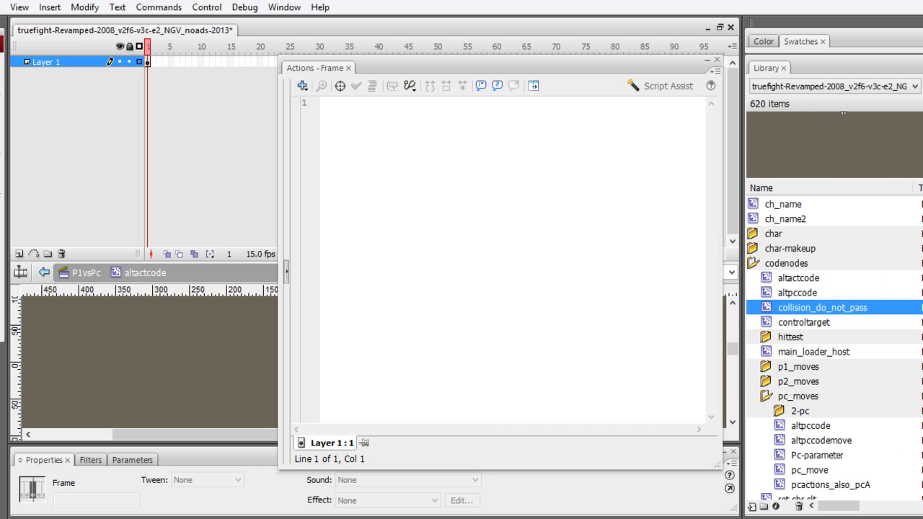
scroll(843, 114, down, 3)
click(811, 308)
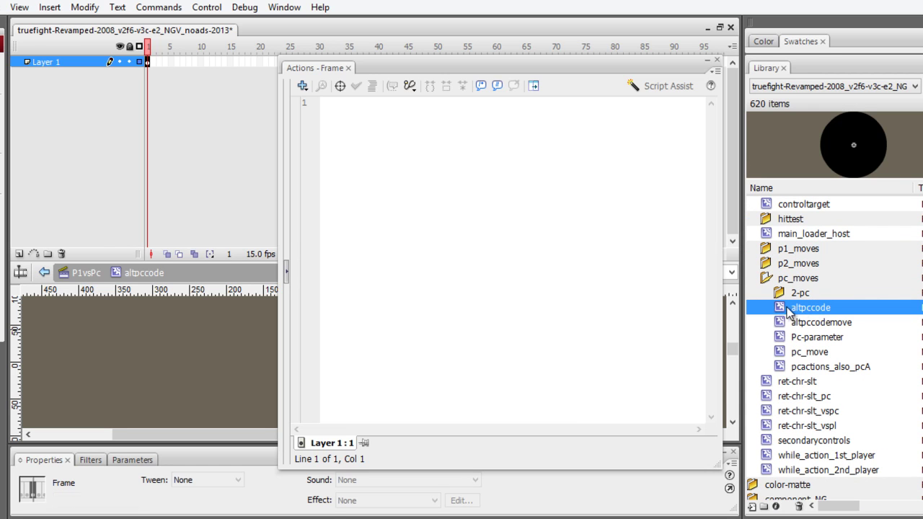
click(450, 290)
Switch to the Born-fighters folder in File Explorer, run the selected 14.5 MB truefight-Revamped-2008 movie in Flash Player, and start its Demo mode
mouse_move(313, 435)
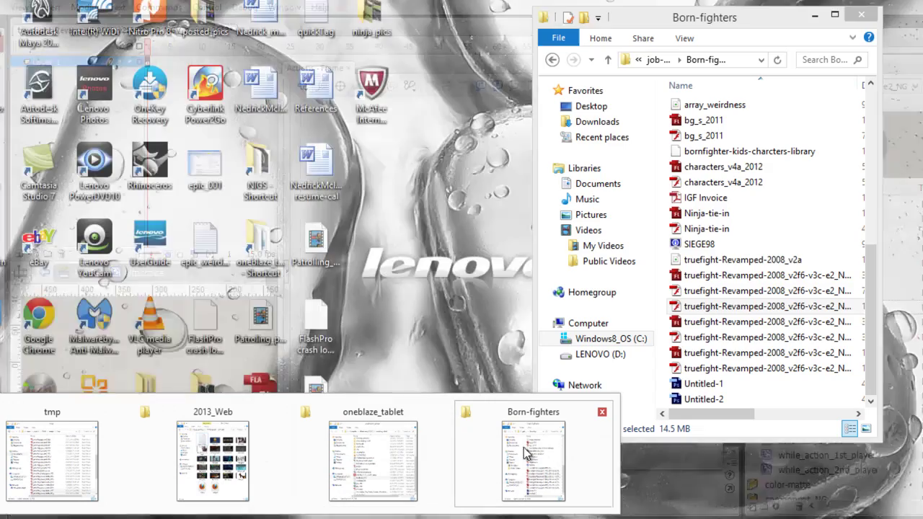
click(526, 452)
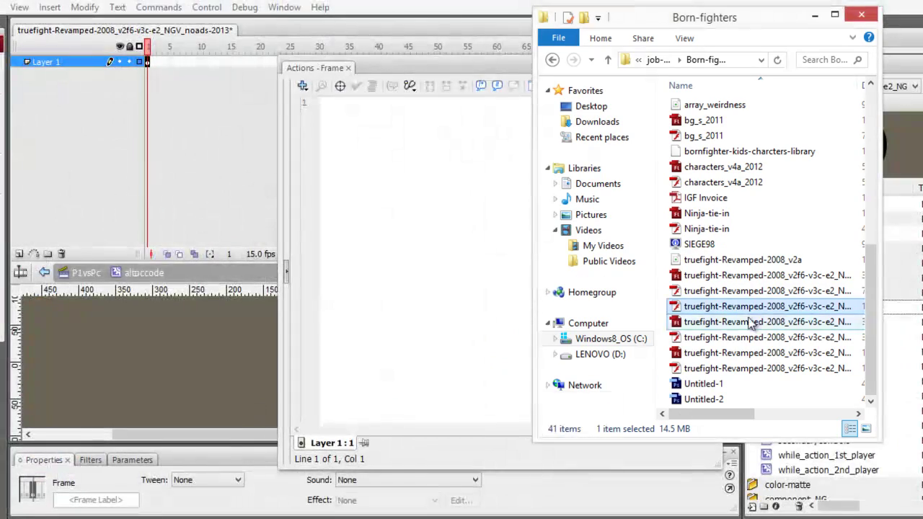
double_click(696, 307)
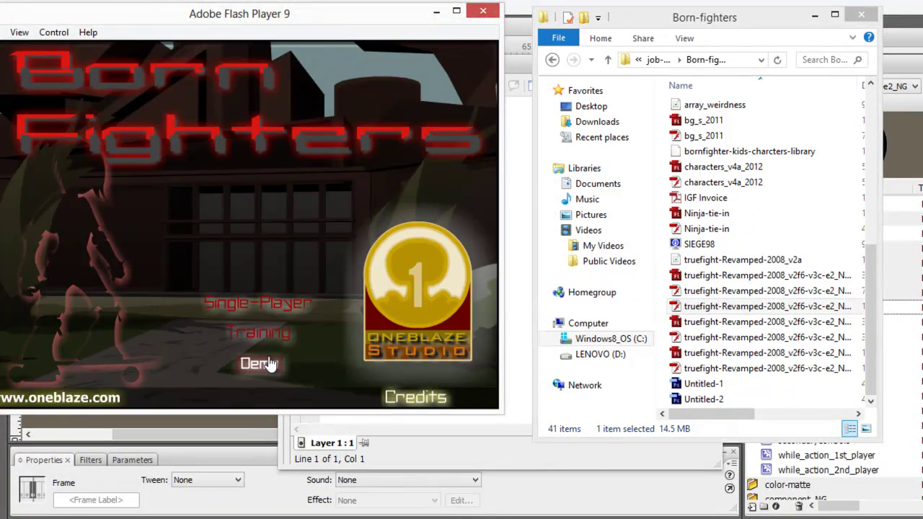
click(260, 364)
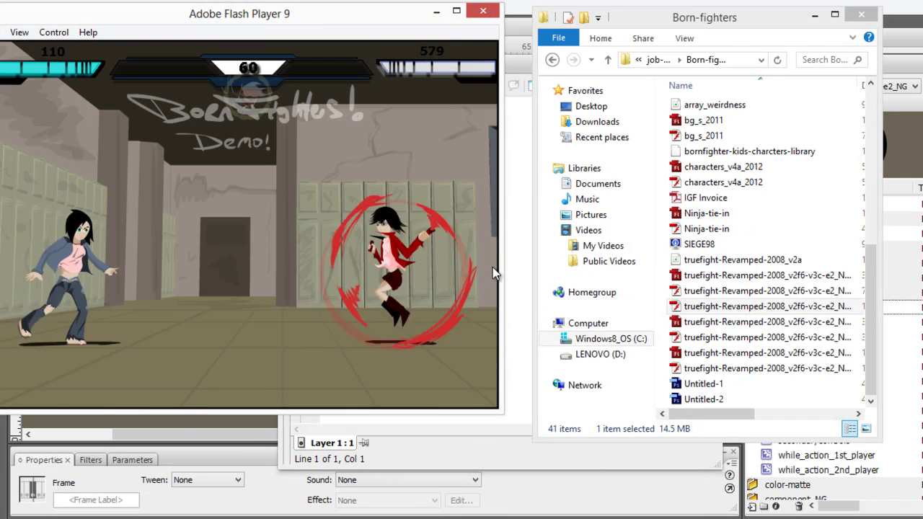